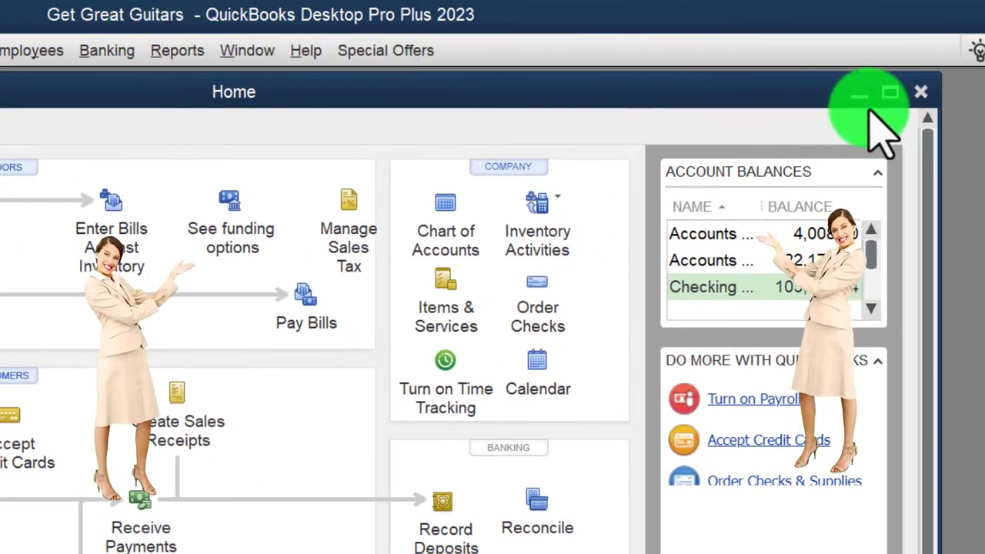
- Maximize the home page window and check the view options for the open window list and icon bar
{"action": "left_click", "coordinate": [892, 93]}
{"action": "left_click", "coordinate": [219, 89]}
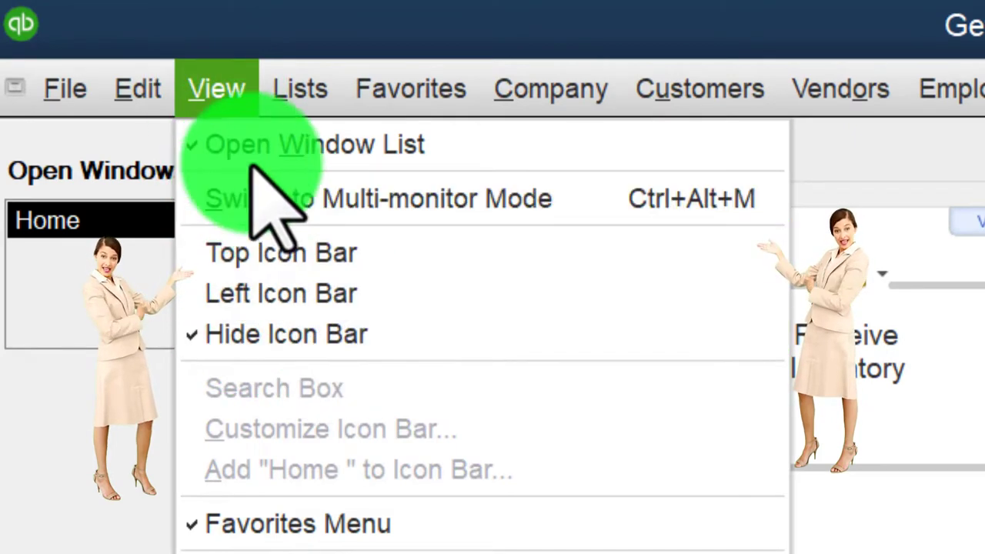
{"action": "left_click", "coordinate": [83, 443]}
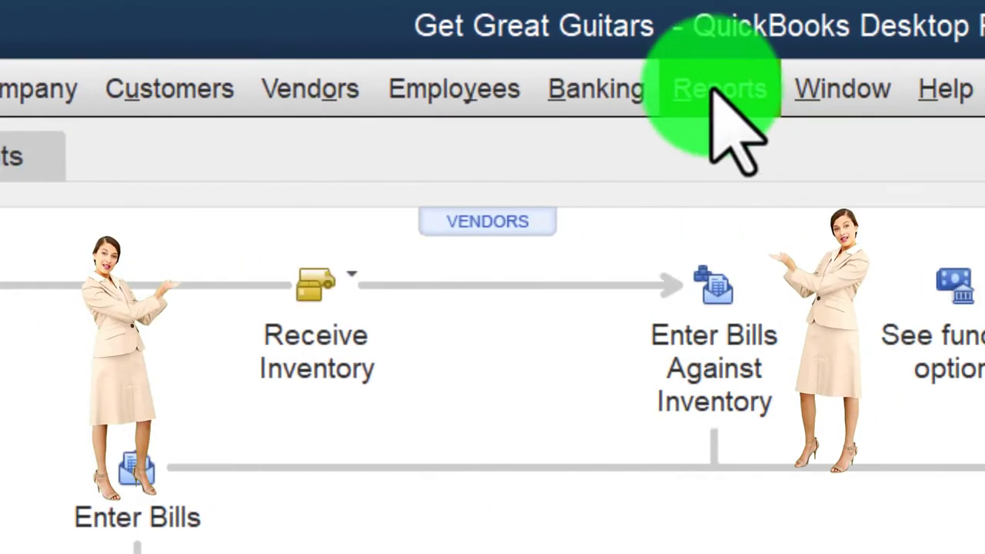
- Open the standard Profit & Loss report and set its date range from 01/01/2023 to 12/31/2023
{"action": "left_click", "coordinate": [716, 91]}
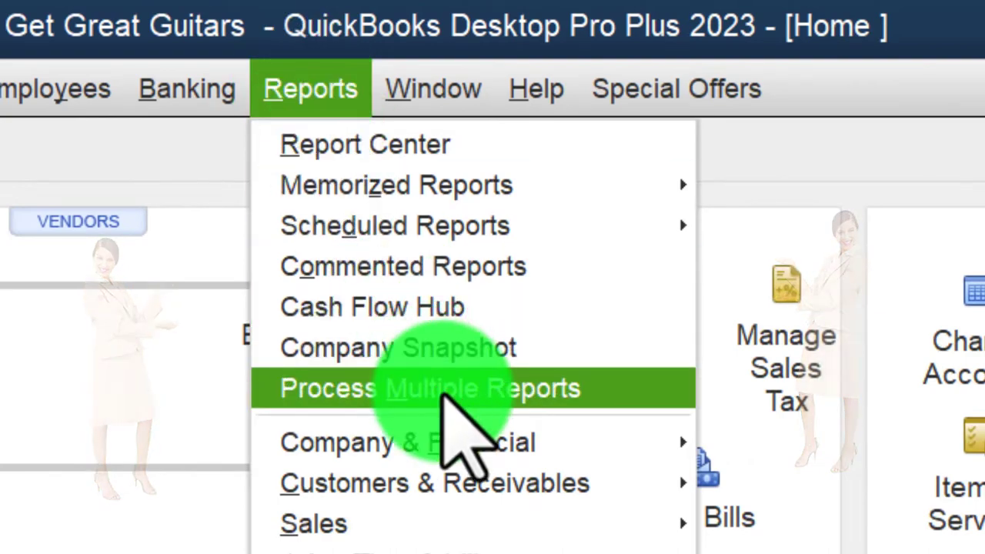
{"action": "mouse_move", "coordinate": [872, 445]}
{"action": "left_click", "coordinate": [632, 394]}
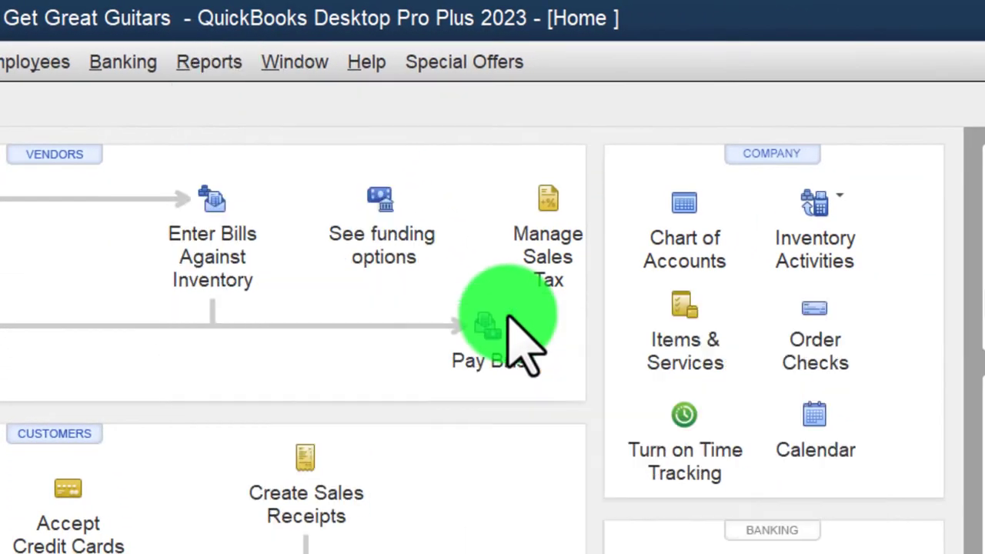
{"action": "key", "text": "Tab"}
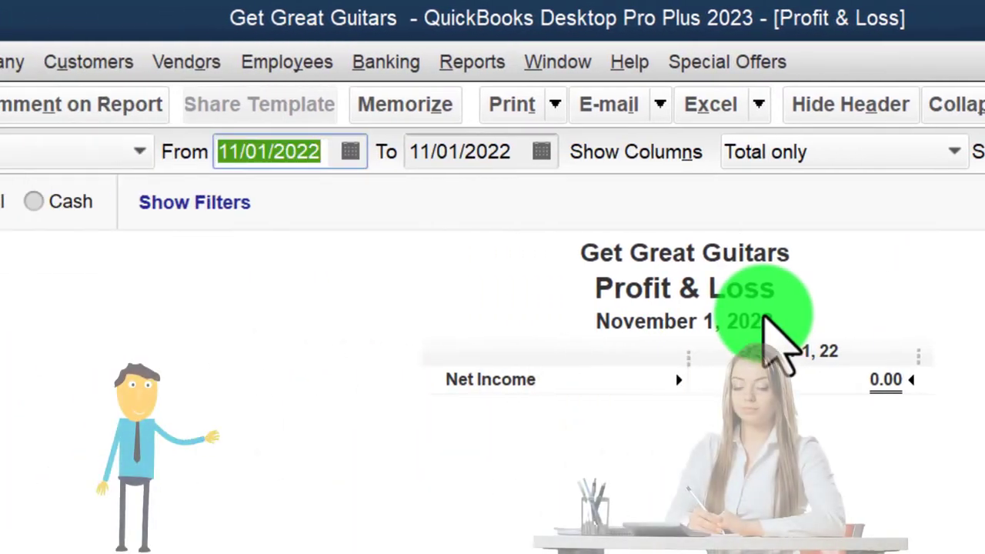
{"action": "type", "text": "01"}
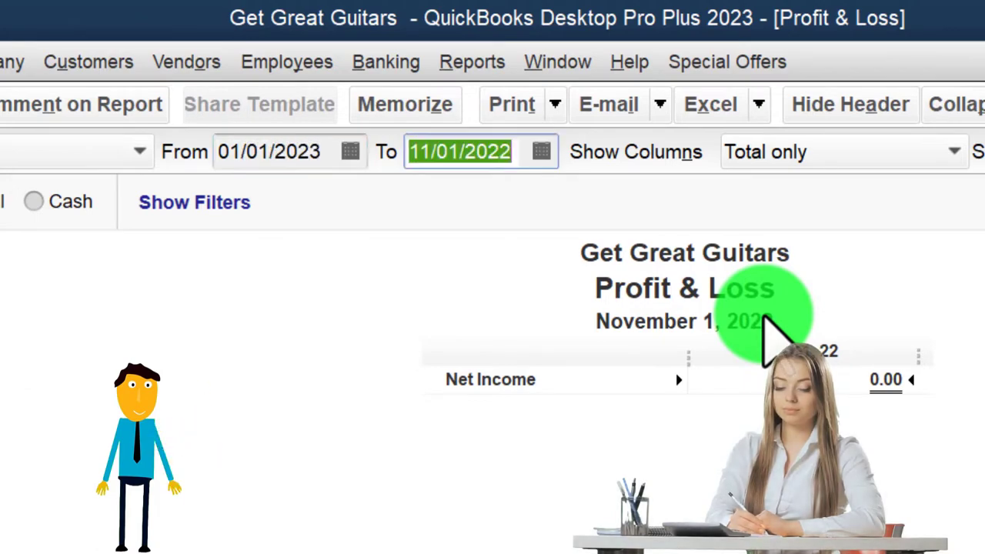
{"action": "type", "text": "12312023"}
{"action": "key", "text": "Tab"}
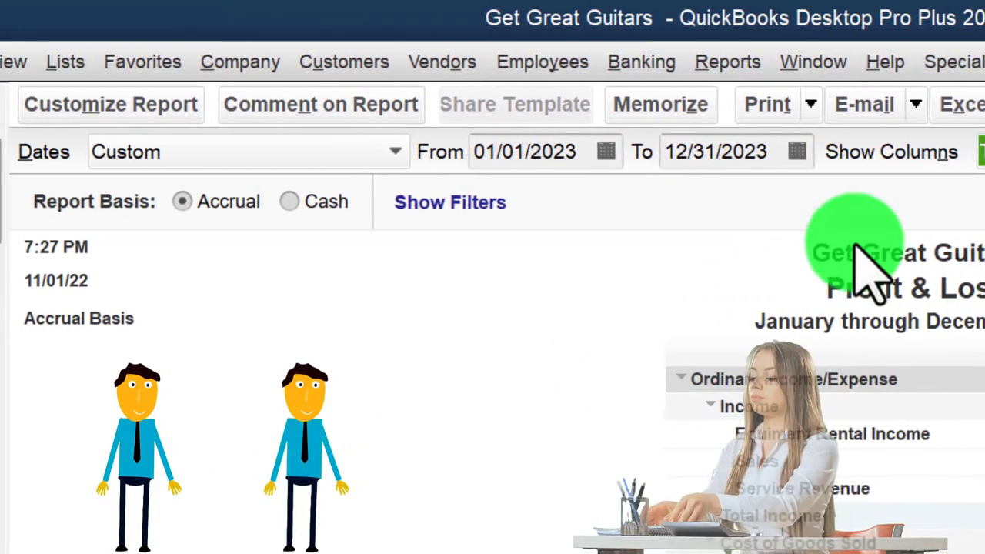
- Customize the Profit & Loss report's font size to 14, applying it to all related labels and data
{"action": "left_click", "coordinate": [169, 112]}
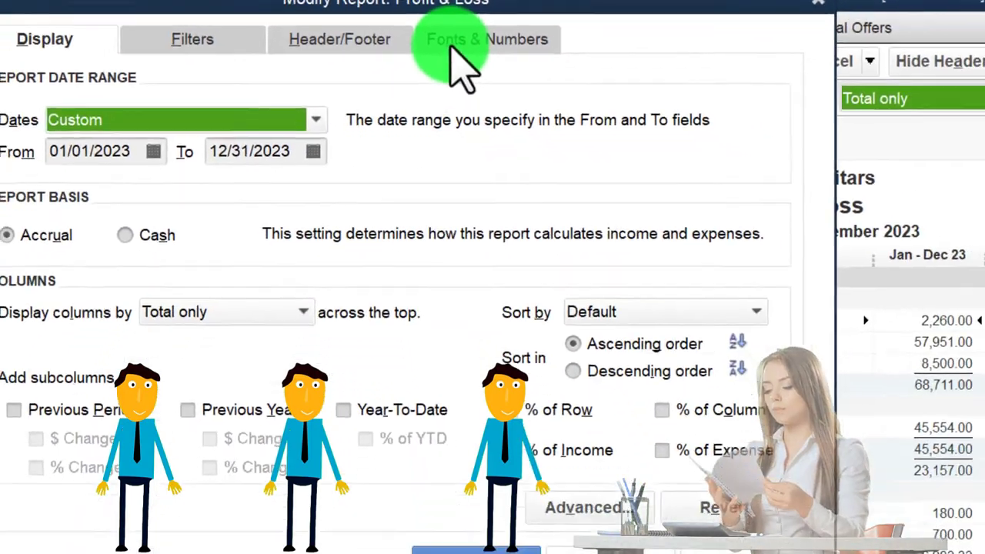
{"action": "left_click", "coordinate": [458, 74]}
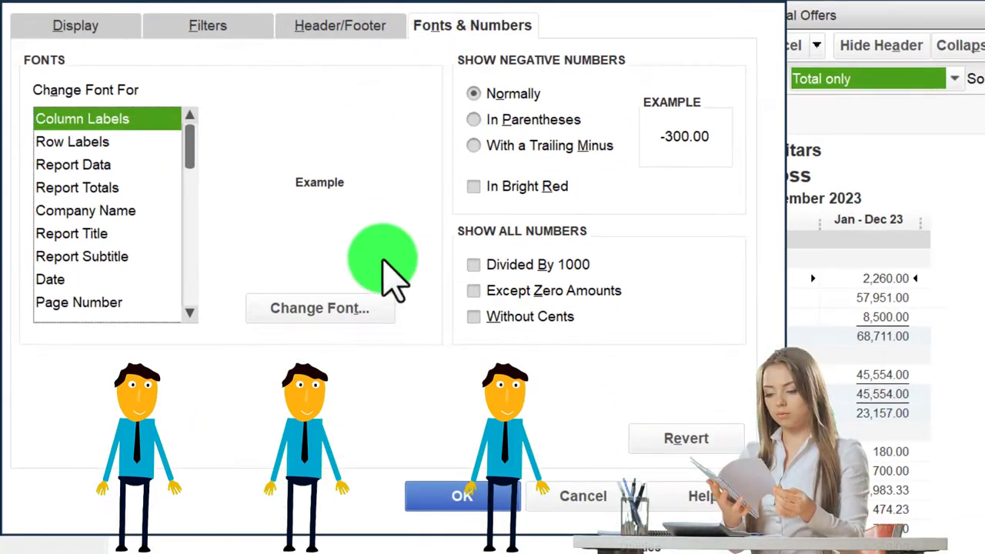
{"action": "left_click", "coordinate": [367, 307]}
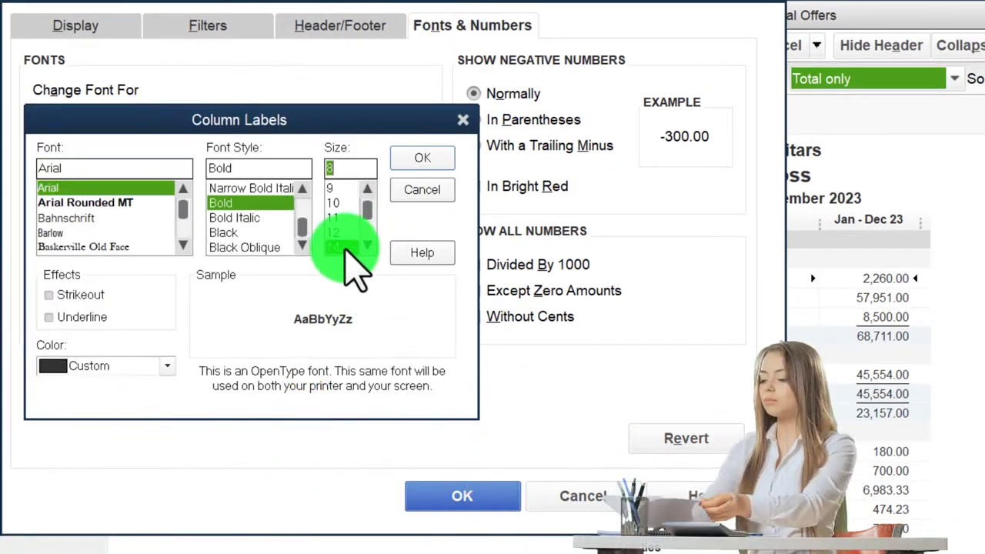
{"action": "left_click", "coordinate": [345, 248]}
{"action": "left_click", "coordinate": [422, 158]}
{"action": "left_click", "coordinate": [612, 210]}
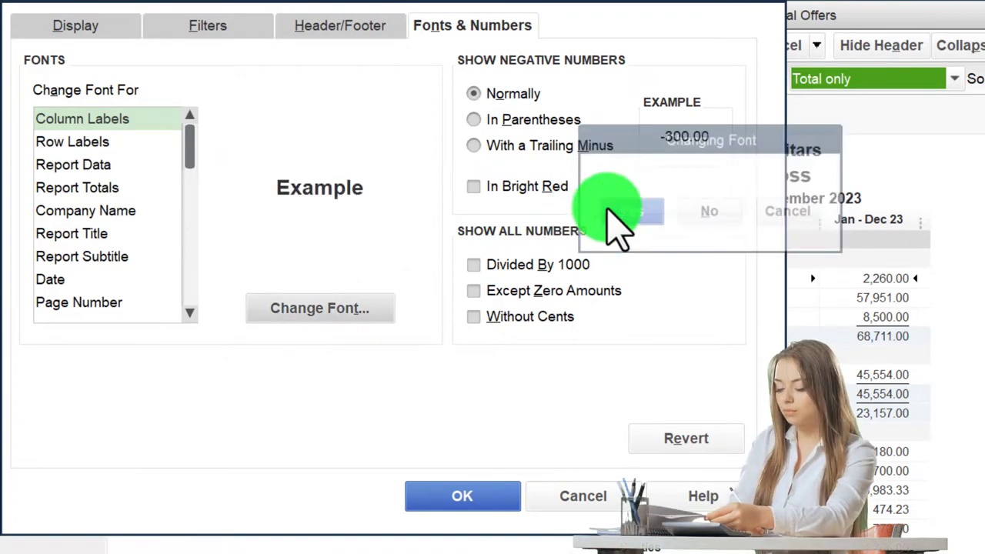
{"action": "left_click", "coordinate": [487, 505]}
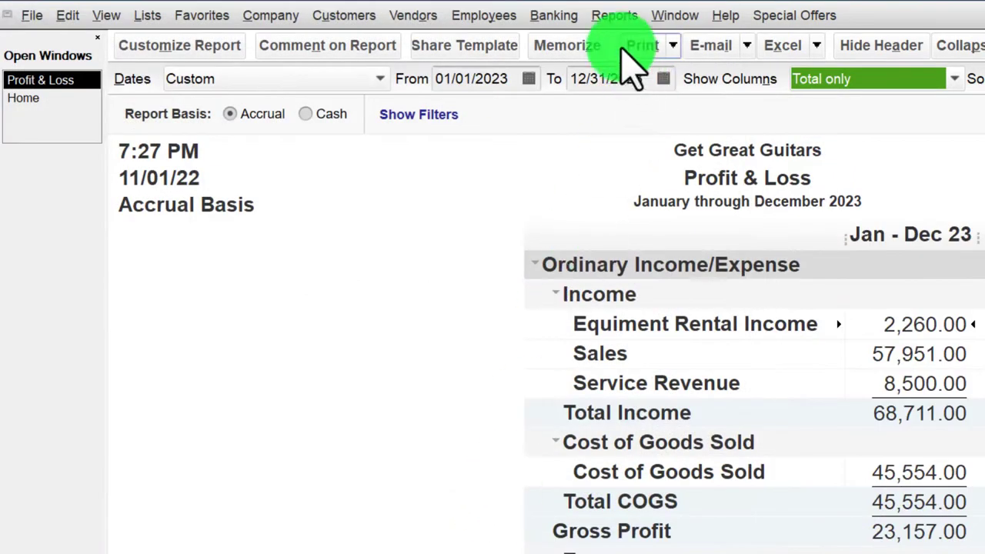
- Open the standard Balance Sheet report and customize its date range from 01/01/2023 to 12/31/2023
{"action": "left_click", "coordinate": [615, 17]}
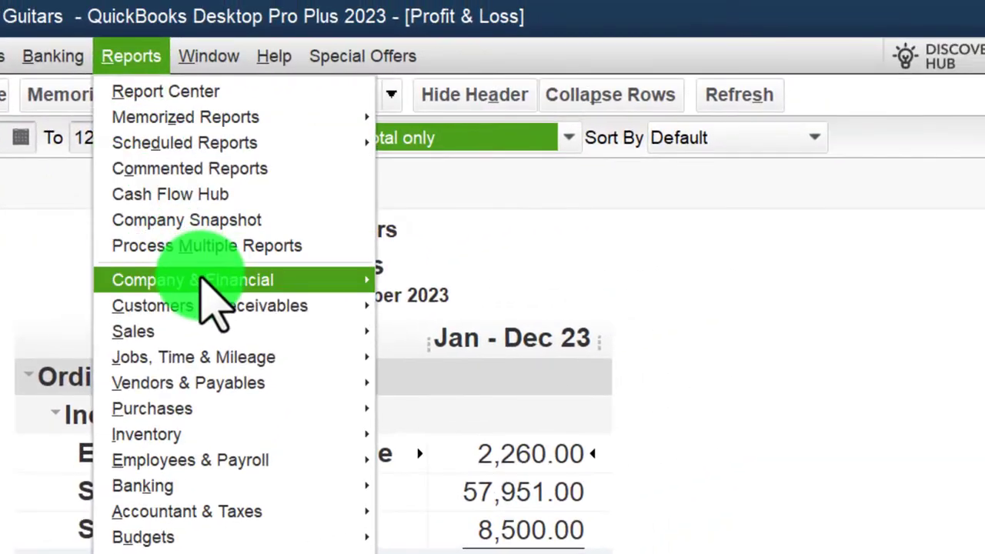
{"action": "mouse_move", "coordinate": [870, 227]}
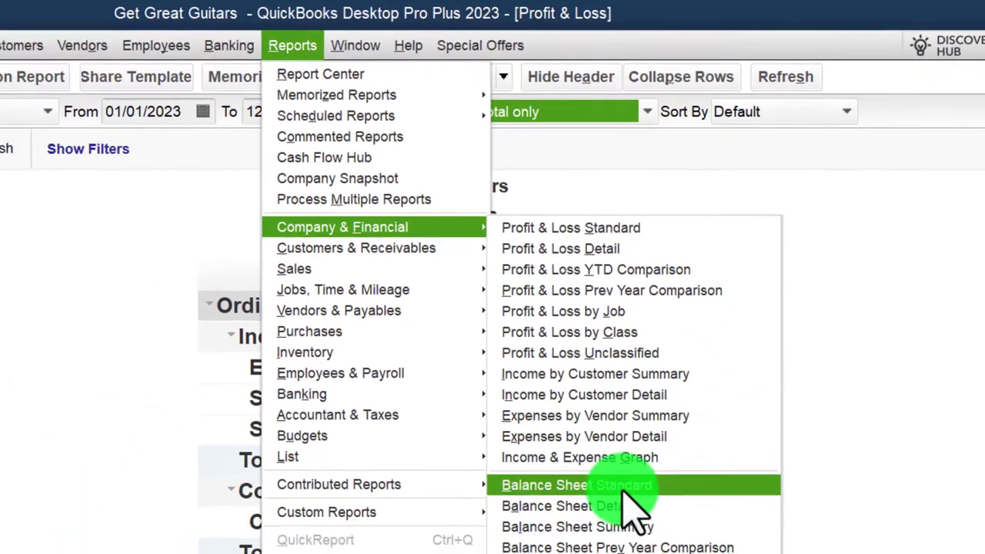
{"action": "left_click", "coordinate": [651, 486]}
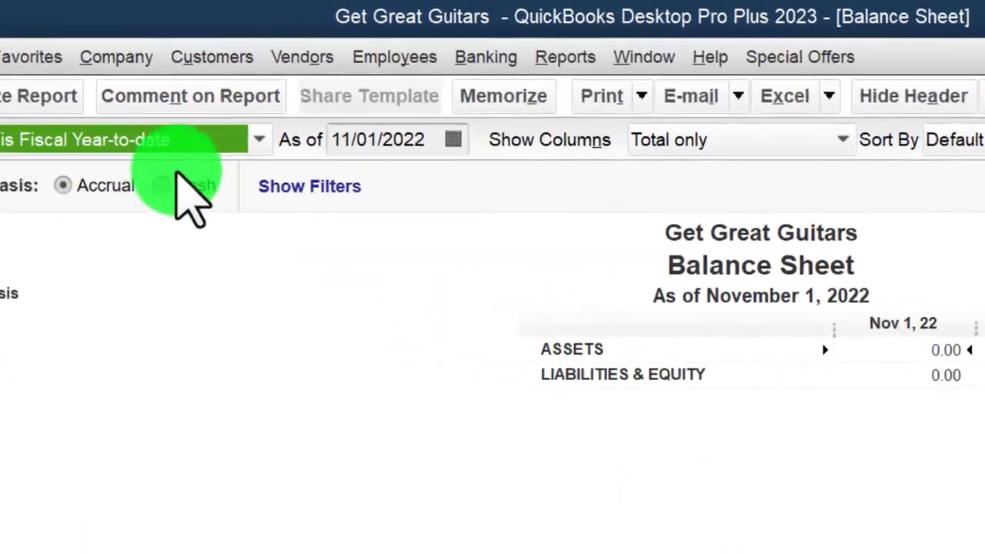
{"action": "left_click", "coordinate": [194, 123]}
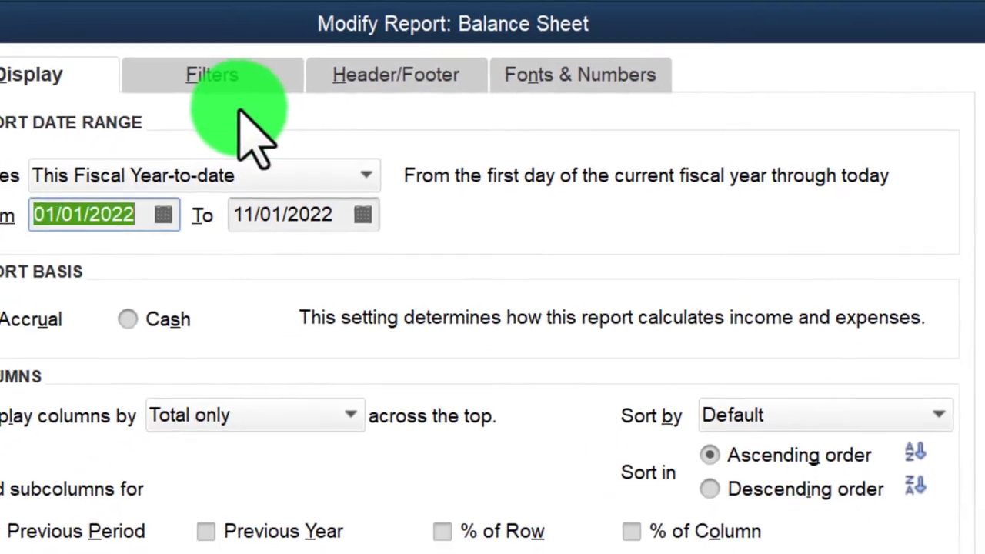
{"action": "type", "text": "0"}
{"action": "type", "text": "1/01/202"}
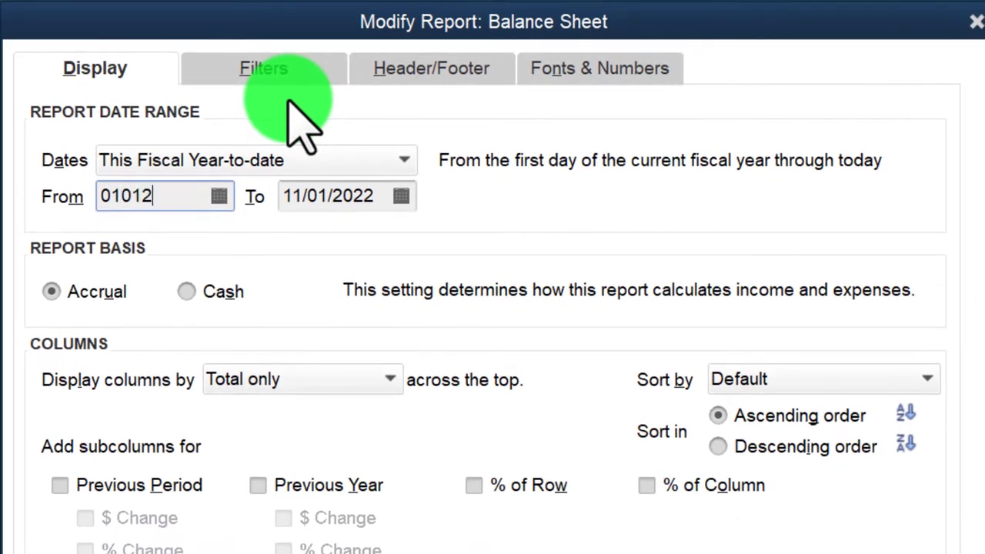
{"action": "type", "text": "3"}
{"action": "key", "text": "Tab"}
{"action": "type", "text": "123123"}
{"action": "key", "text": "Tab"}
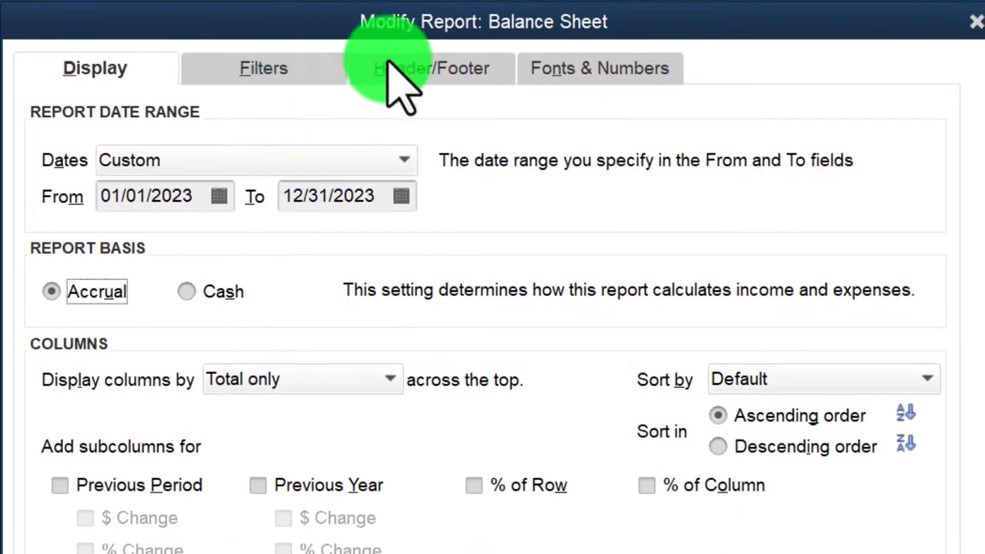
- Change the Balance Sheet report's font size to 14 for the column labels and all related text
{"action": "left_click", "coordinate": [591, 70]}
{"action": "left_click", "coordinate": [483, 415]}
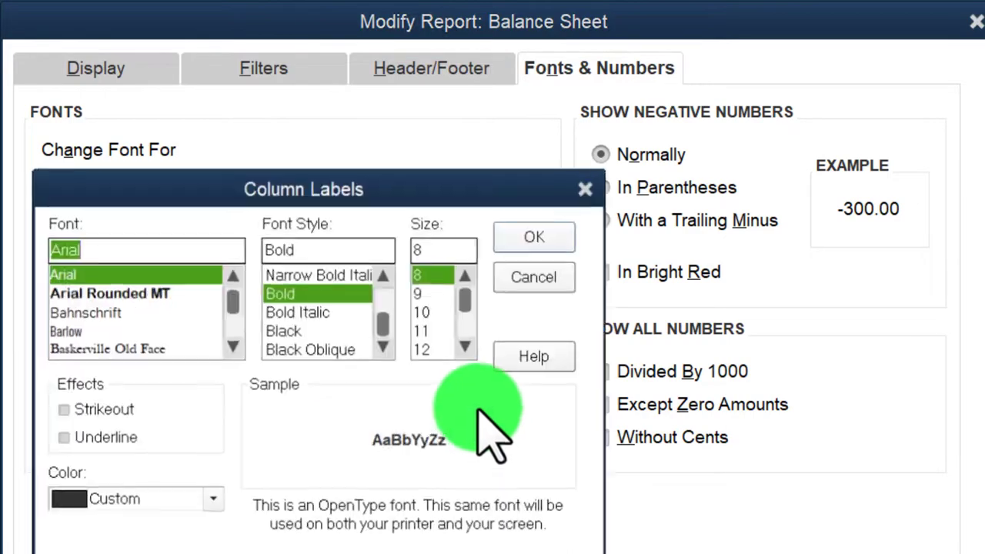
{"action": "scroll", "coordinate": [455, 331], "scroll_direction": "down", "scroll_amount": 1}
{"action": "left_click", "coordinate": [432, 349]}
{"action": "left_click", "coordinate": [531, 240]}
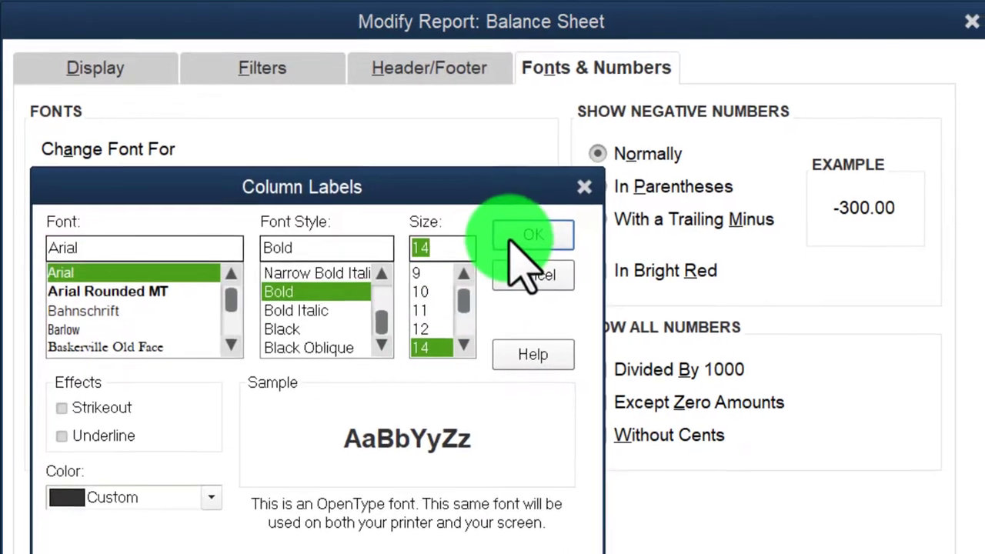
{"action": "left_click", "coordinate": [770, 301]}
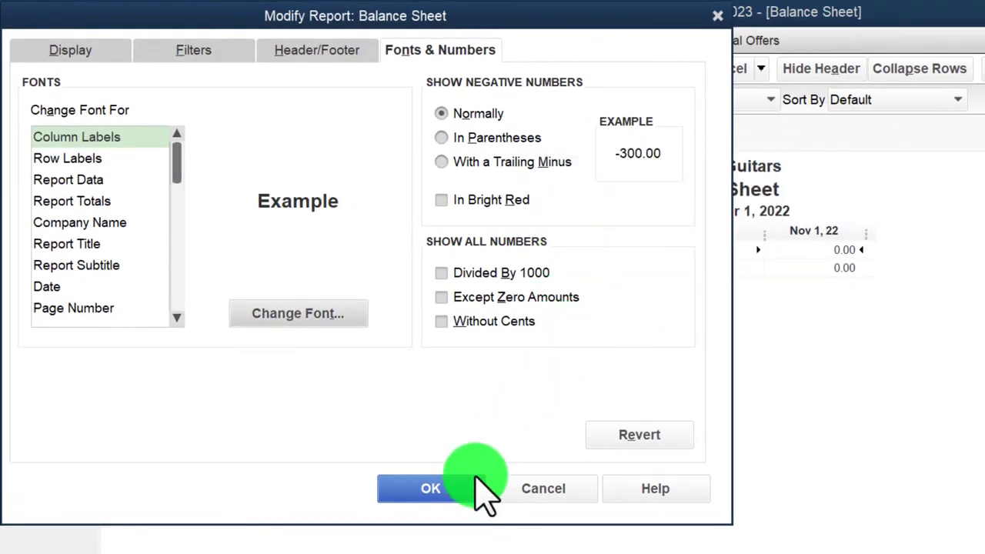
{"action": "left_click", "coordinate": [459, 483]}
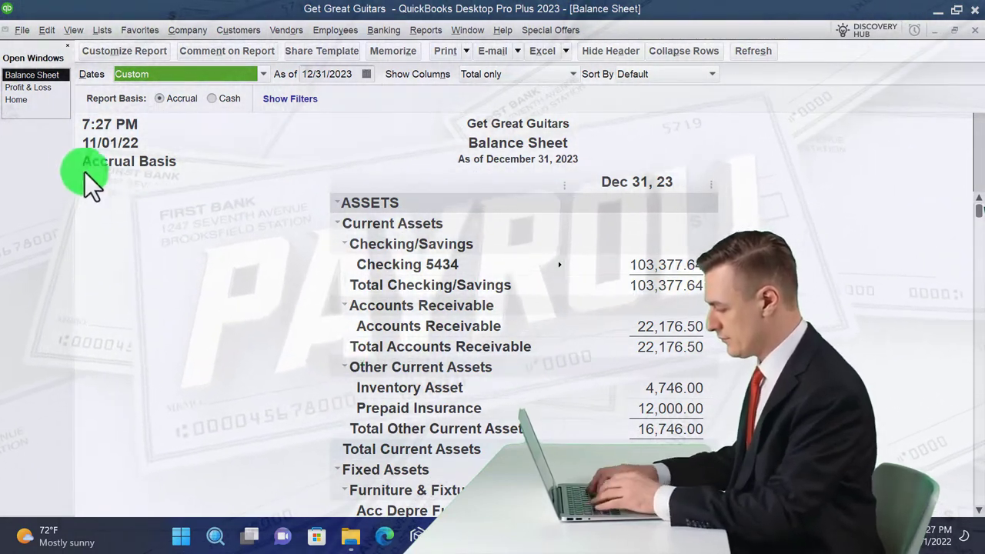
- Return to the home page and examine the company preferences for Payroll & Employees, including the full and manual payroll options
{"action": "left_click", "coordinate": [25, 100]}
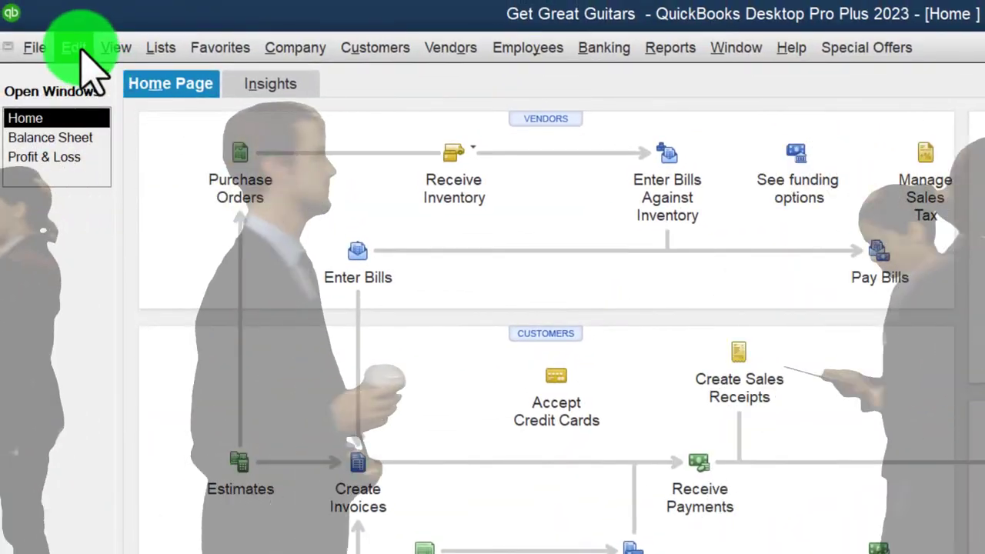
{"action": "left_click", "coordinate": [74, 48]}
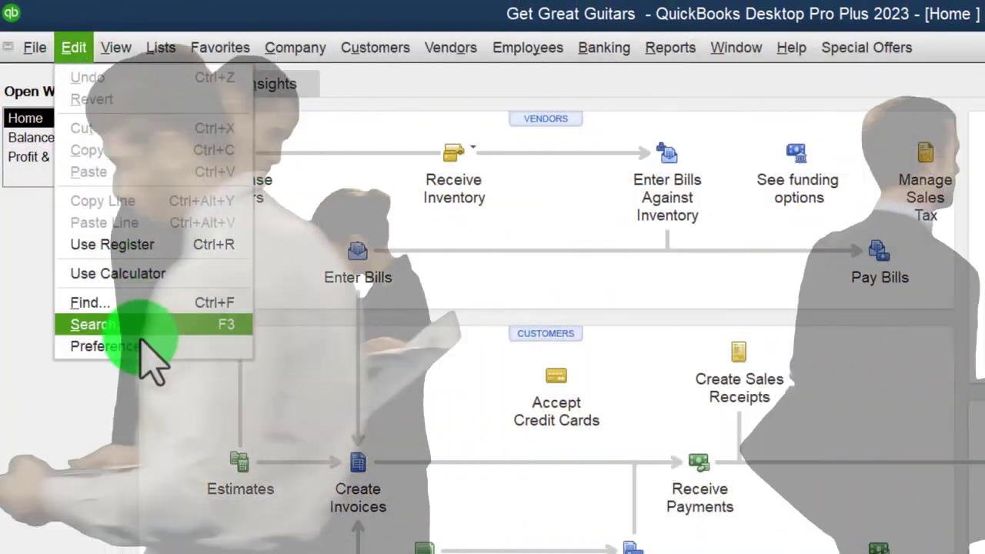
{"action": "left_click", "coordinate": [115, 347]}
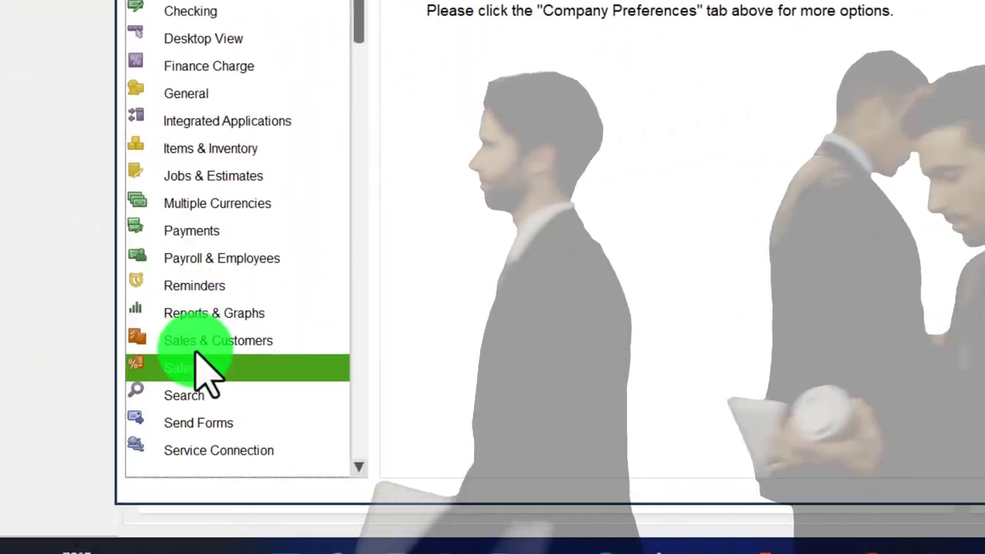
{"action": "left_click", "coordinate": [204, 369]}
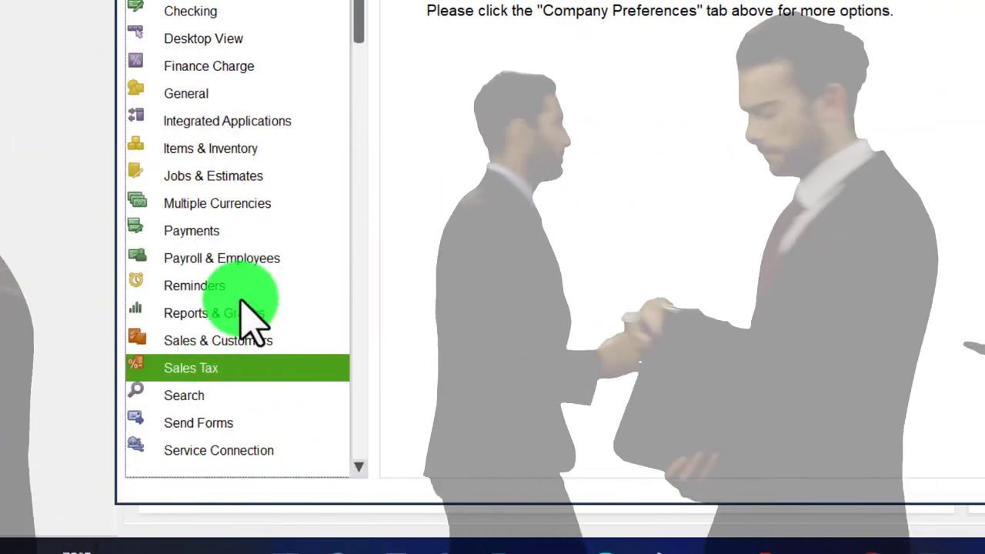
{"action": "left_click", "coordinate": [220, 258]}
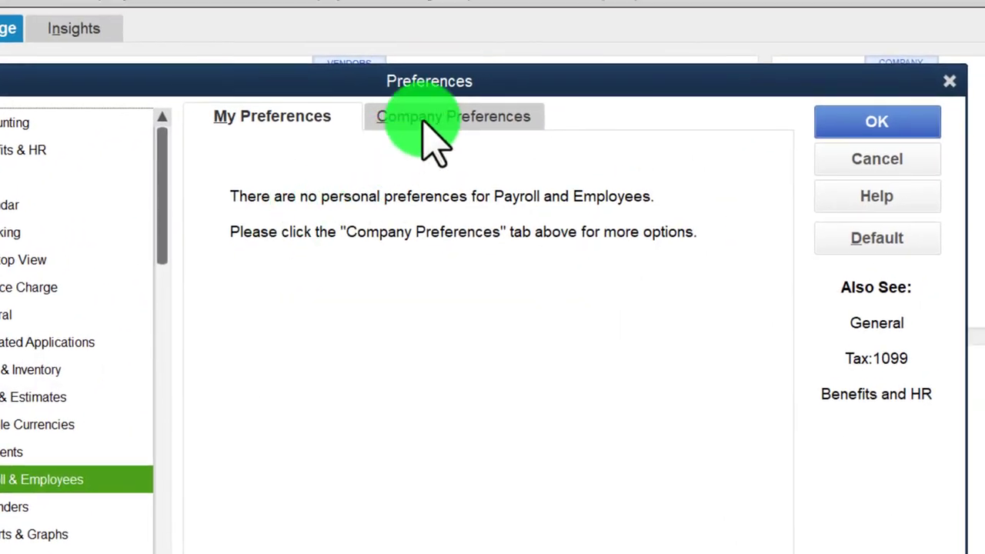
{"action": "left_click", "coordinate": [424, 123]}
{"action": "left_click", "coordinate": [239, 202]}
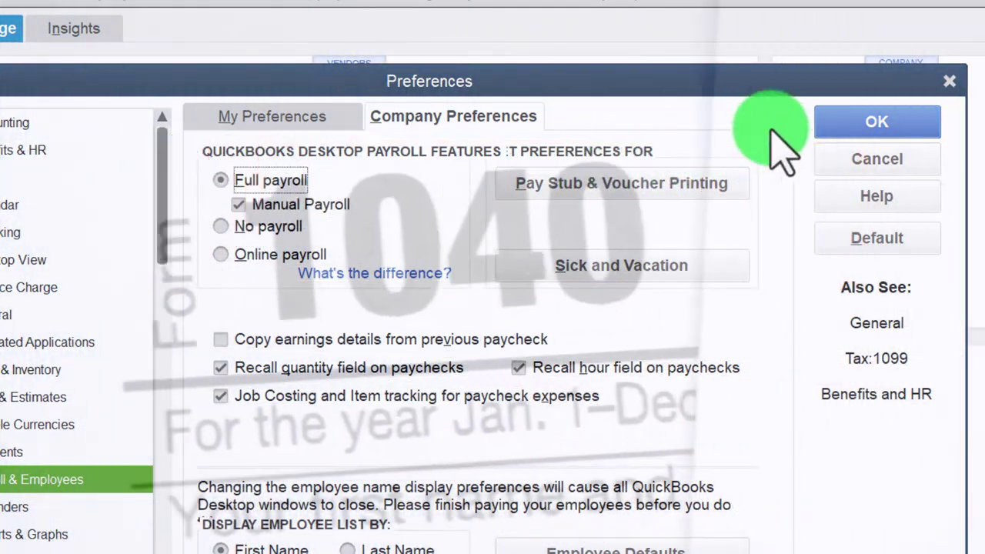
{"action": "left_click", "coordinate": [948, 80]}
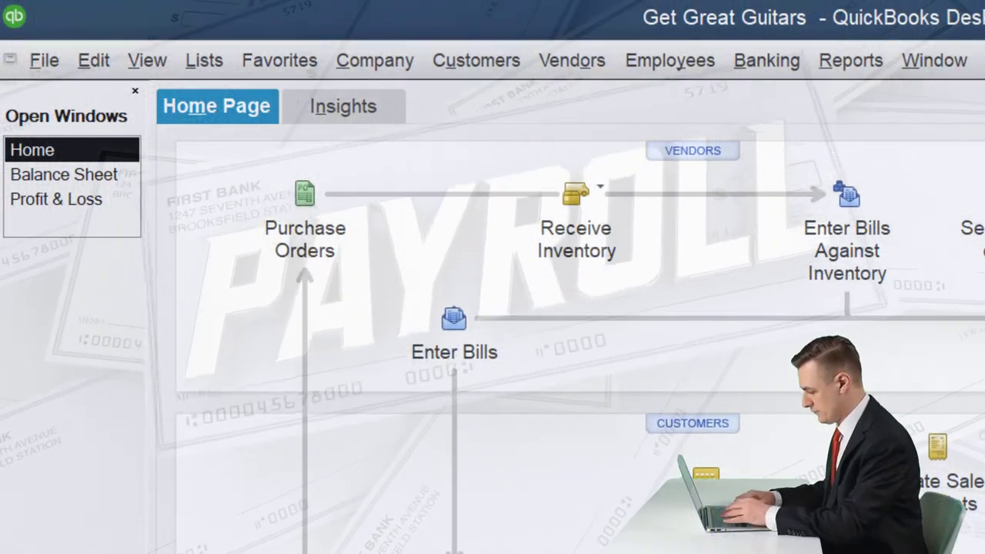
- Examine the types, rates and limits in the Payroll Item List, including Federal Unemployment, and close the list
{"action": "left_click", "coordinate": [273, 204]}
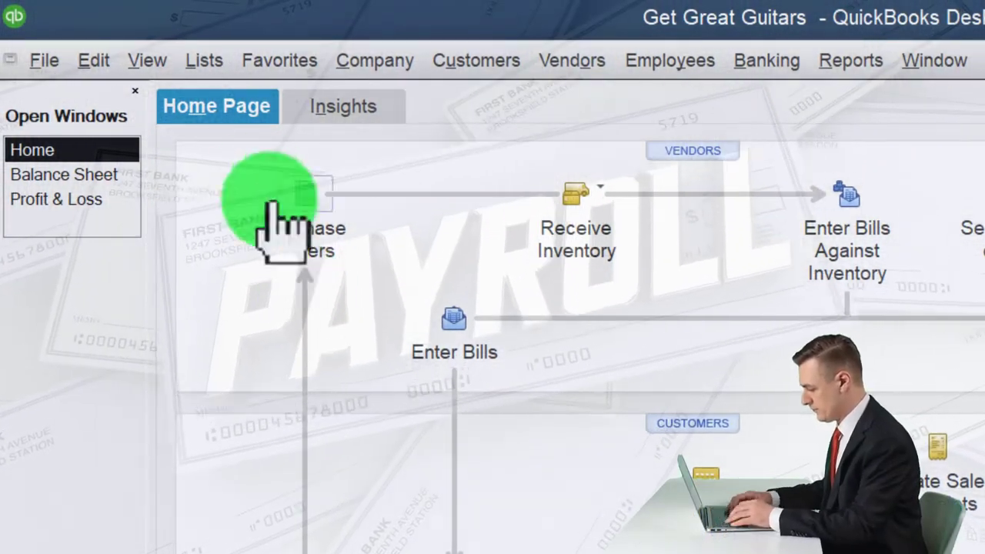
{"action": "left_click", "coordinate": [204, 60]}
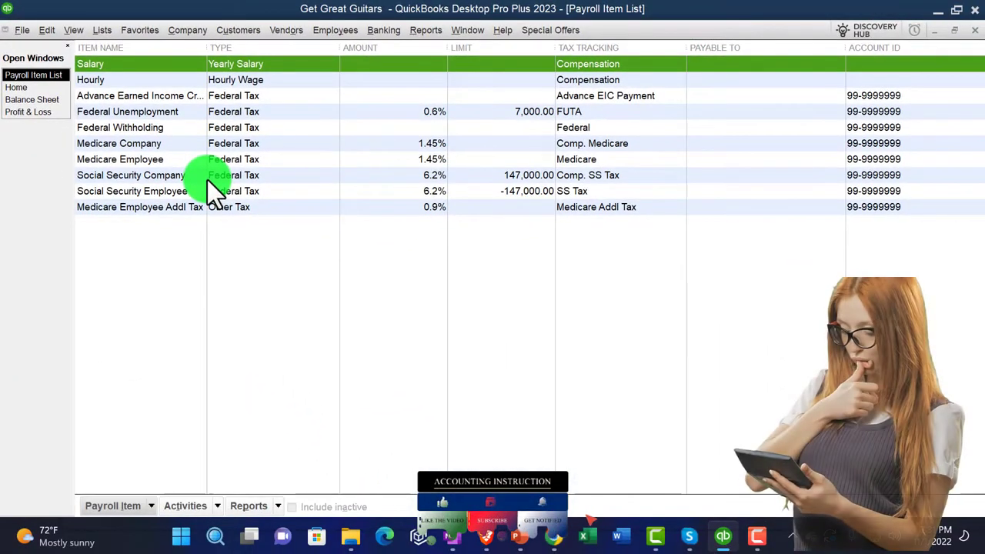
{"action": "left_click", "coordinate": [274, 113]}
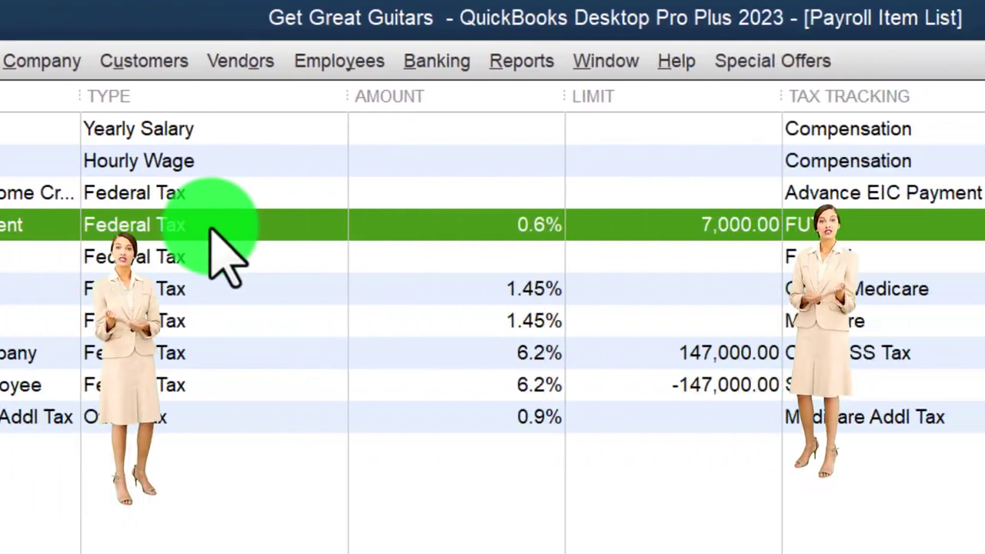
{"action": "left_click", "coordinate": [965, 62]}
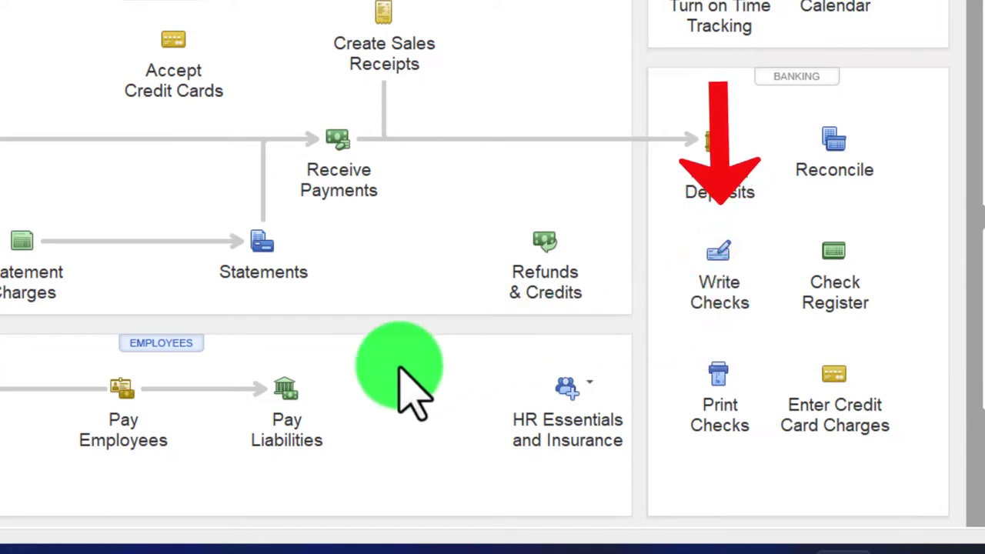
- Start the employee payroll run with 02/28/2023 as both the pay period end and the check date, keeping the checking account
{"action": "left_click", "coordinate": [138, 412]}
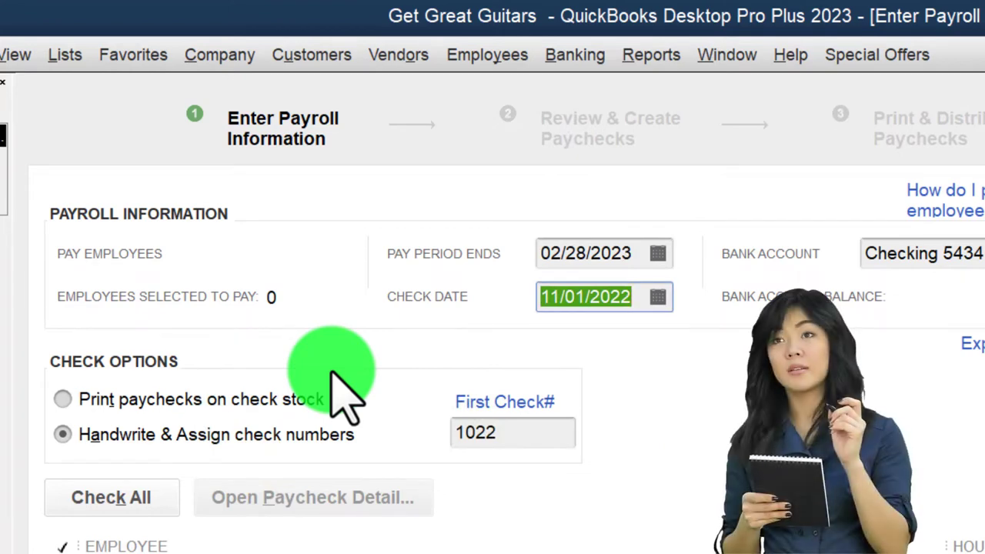
{"action": "type", "text": "02/28/2023"}
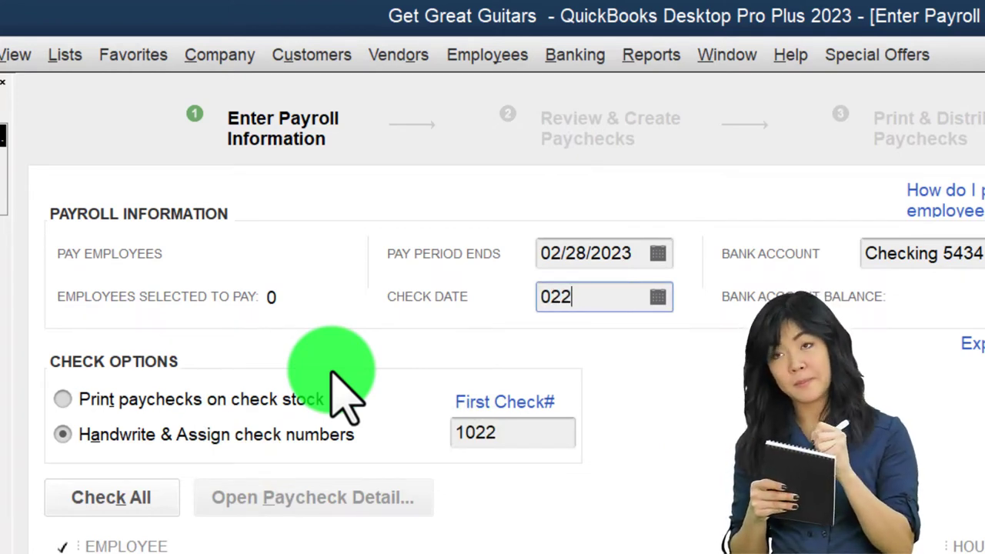
{"action": "key", "text": "Tab"}
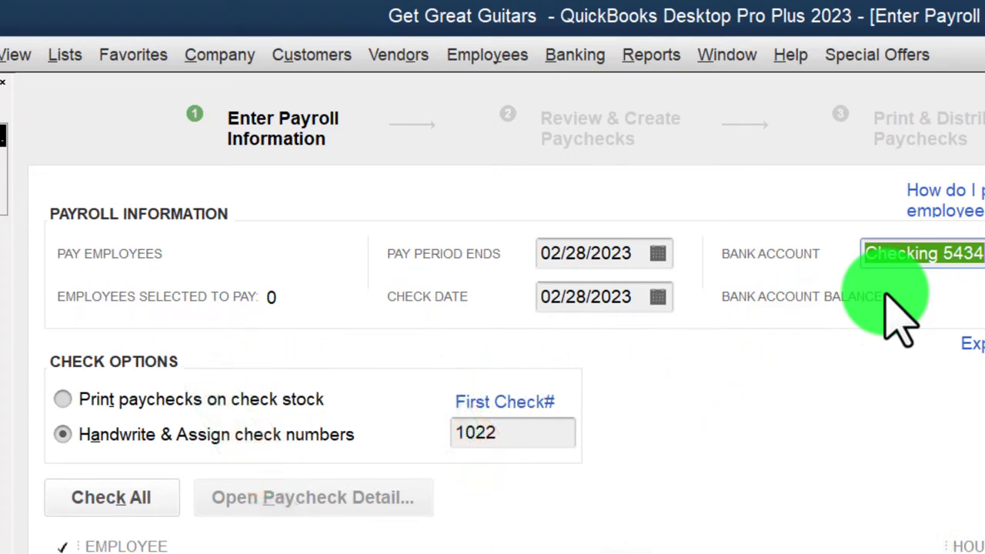
{"action": "key", "text": "Tab"}
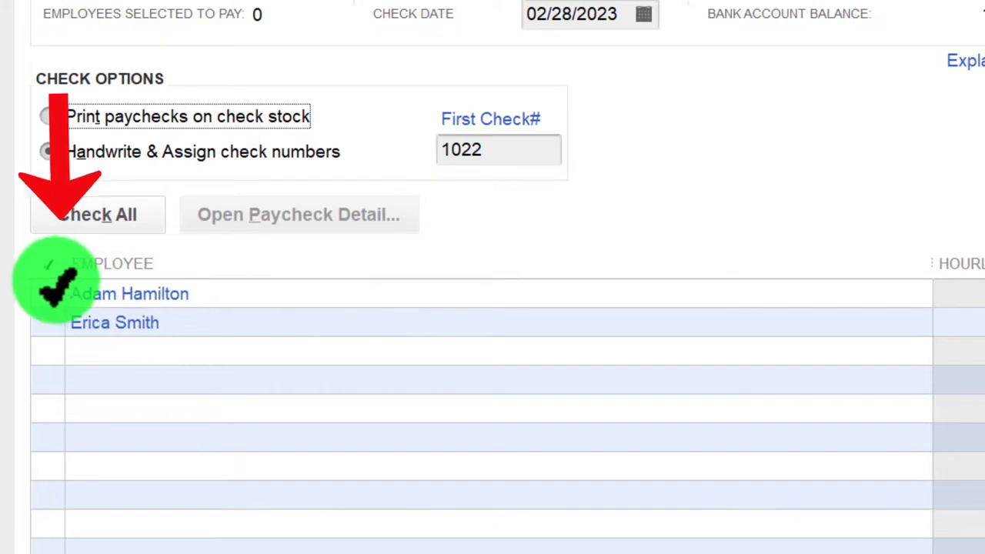
- Select both listed employees for payment and open the first employee's paycheck detail
{"action": "left_click", "coordinate": [50, 293]}
{"action": "left_click", "coordinate": [48, 322]}
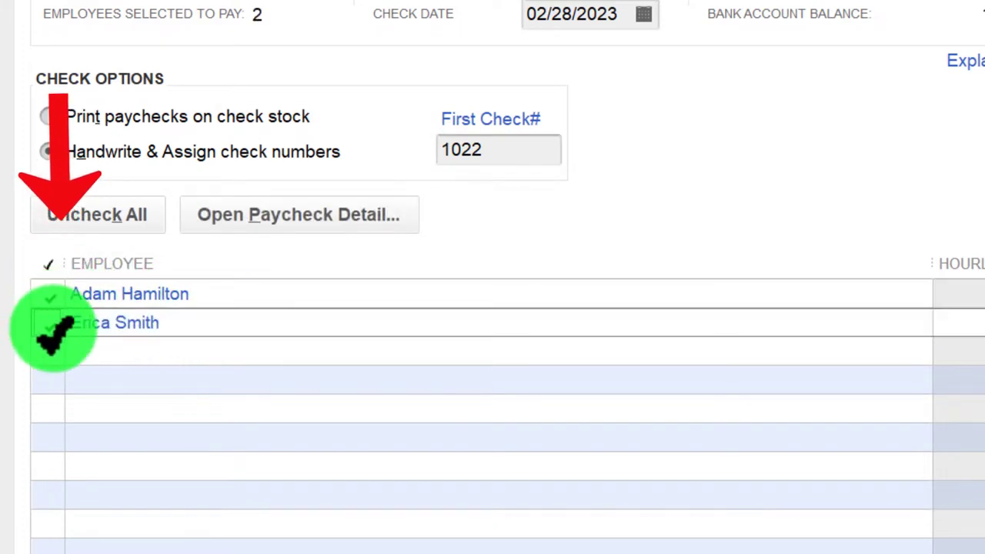
{"action": "left_click", "coordinate": [123, 294]}
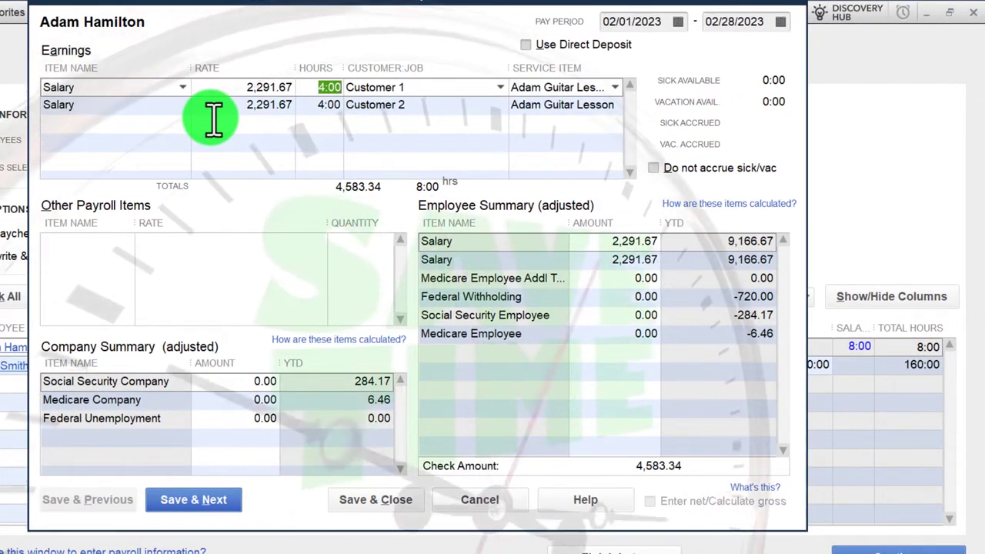
- In Calculator, work out monthly pay by dividing annual salaries of 65,000 and 55,000 by 12, keeping the paycheck amounts in view
{"action": "key", "text": "XF86Calculator"}
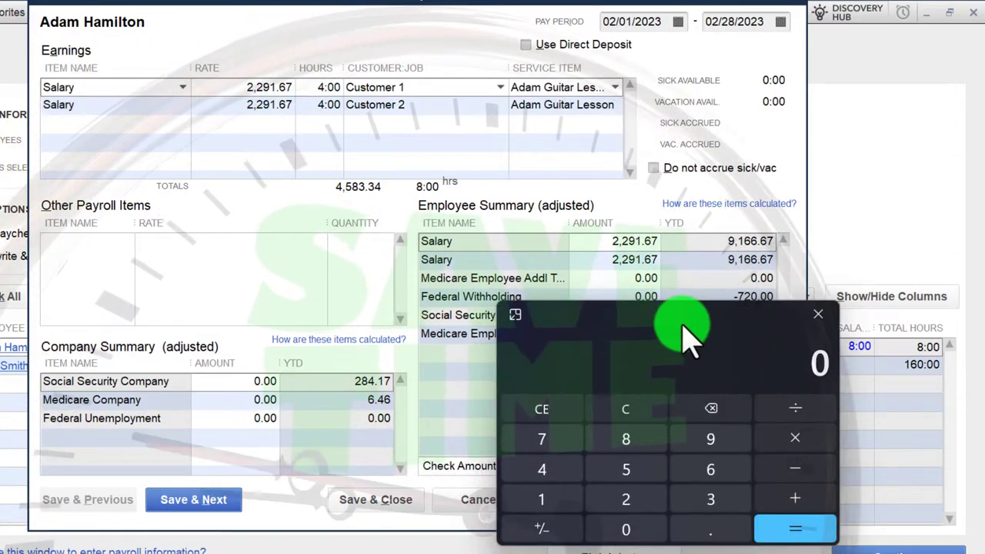
{"action": "left_click_drag", "start_coordinate": [686, 331], "coordinate": [77, 204]}
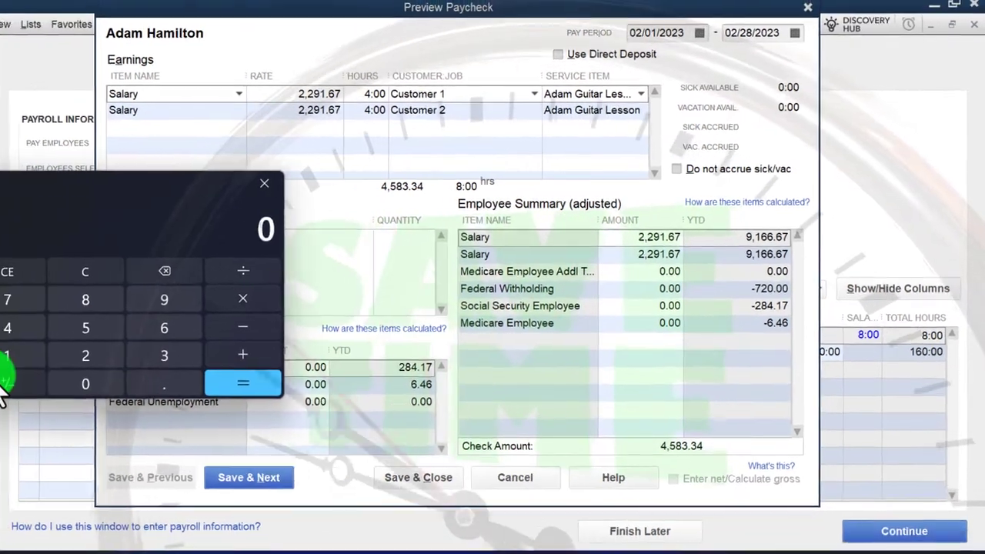
{"action": "type", "text": "650000"}
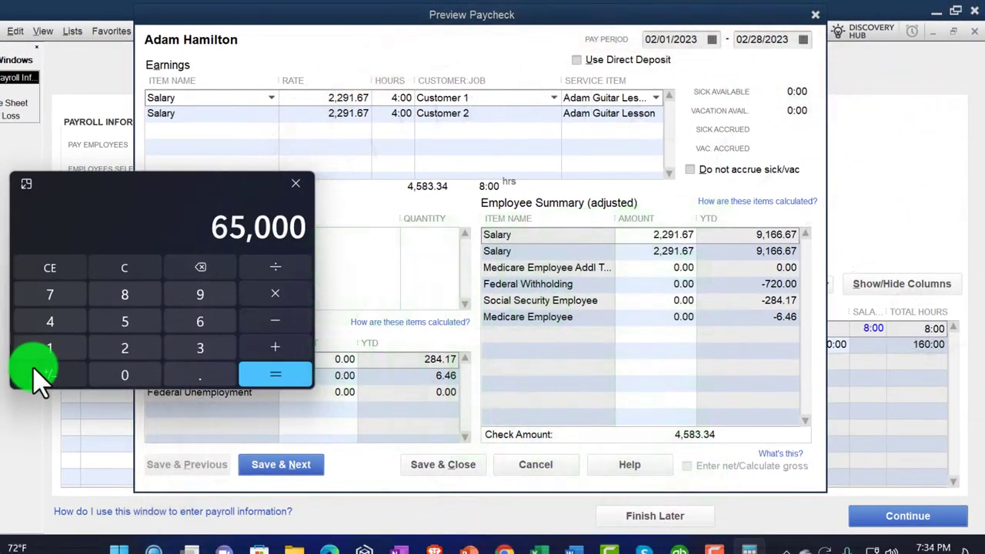
{"action": "type", "text": "/12"}
{"action": "key", "text": "Return"}
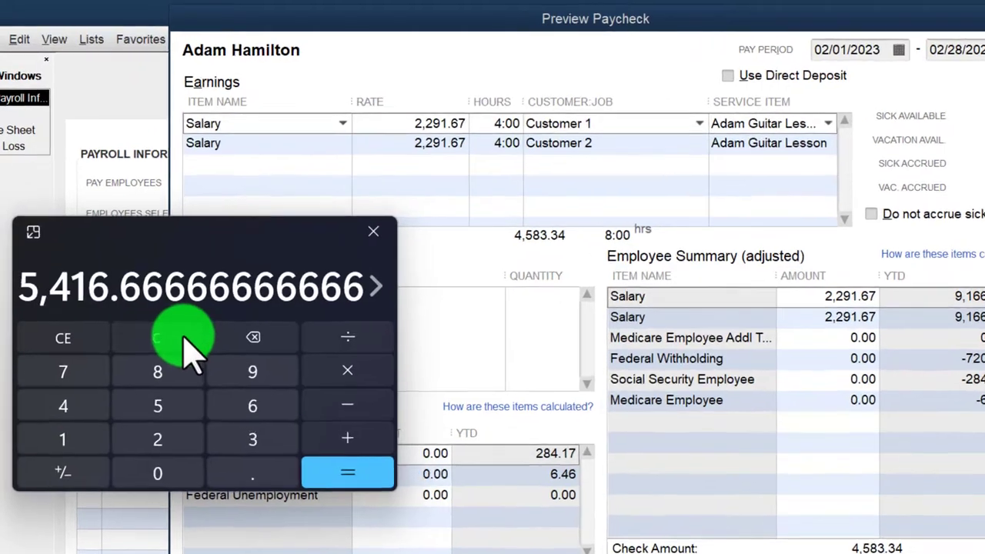
{"action": "left_click", "coordinate": [158, 289]}
{"action": "type", "text": "550"}
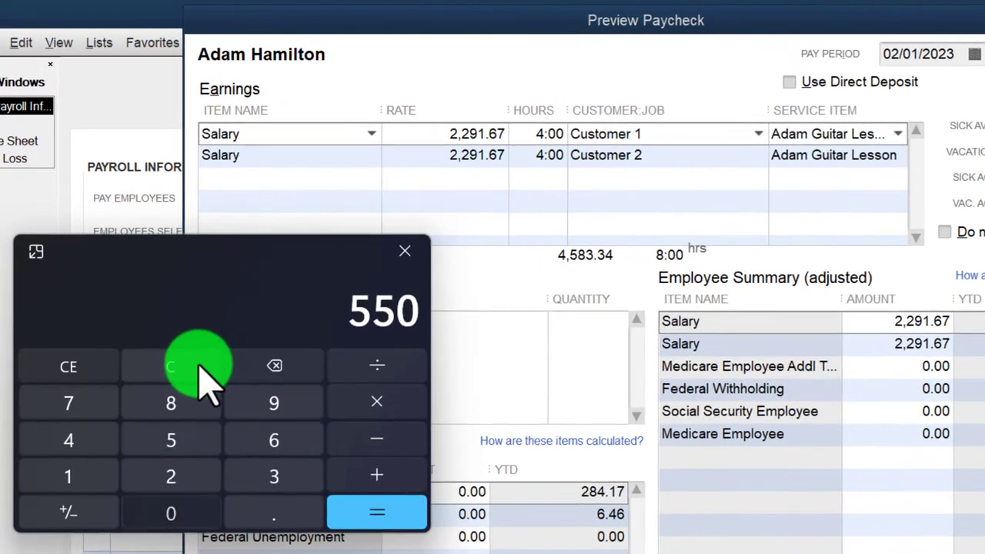
{"action": "type", "text": "00/12"}
{"action": "key", "text": "Return"}
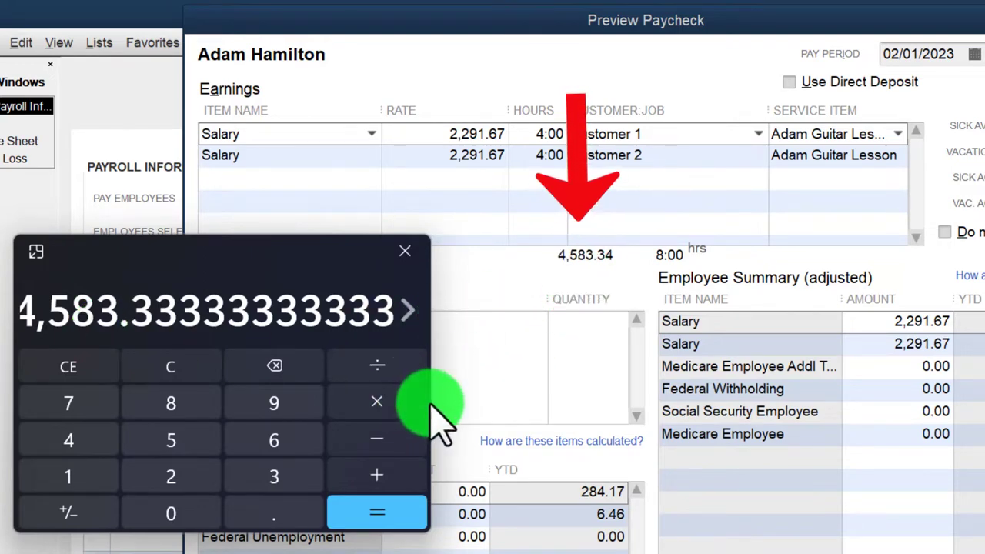
{"action": "left_click_drag", "start_coordinate": [431, 402], "coordinate": [447, 402]}
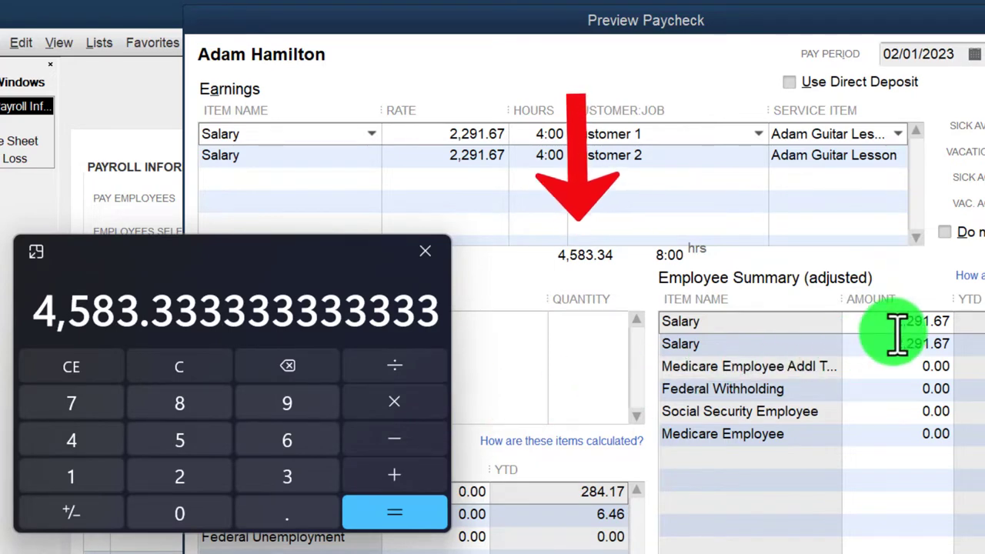
{"action": "left_click_drag", "start_coordinate": [279, 264], "coordinate": [264, 91]}
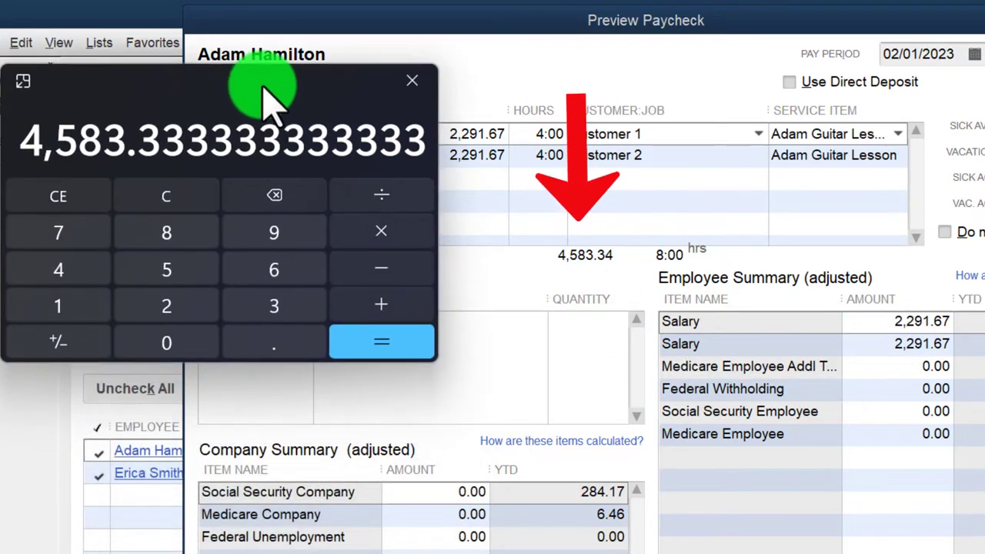
- Set the Federal Withholding amount in the first employee's paycheck to 720
{"action": "left_click", "coordinate": [829, 365]}
{"action": "left_click", "coordinate": [881, 372]}
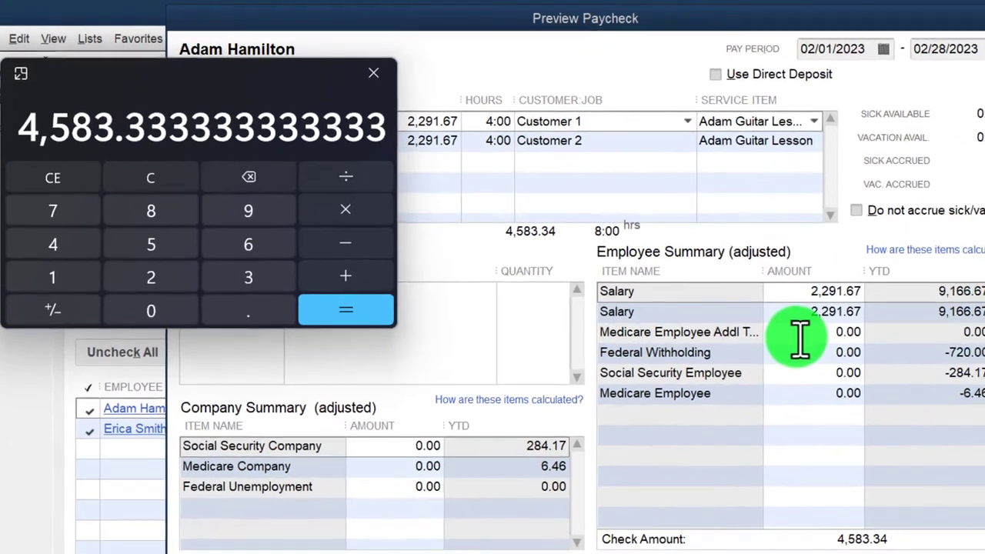
{"action": "left_click", "coordinate": [885, 369]}
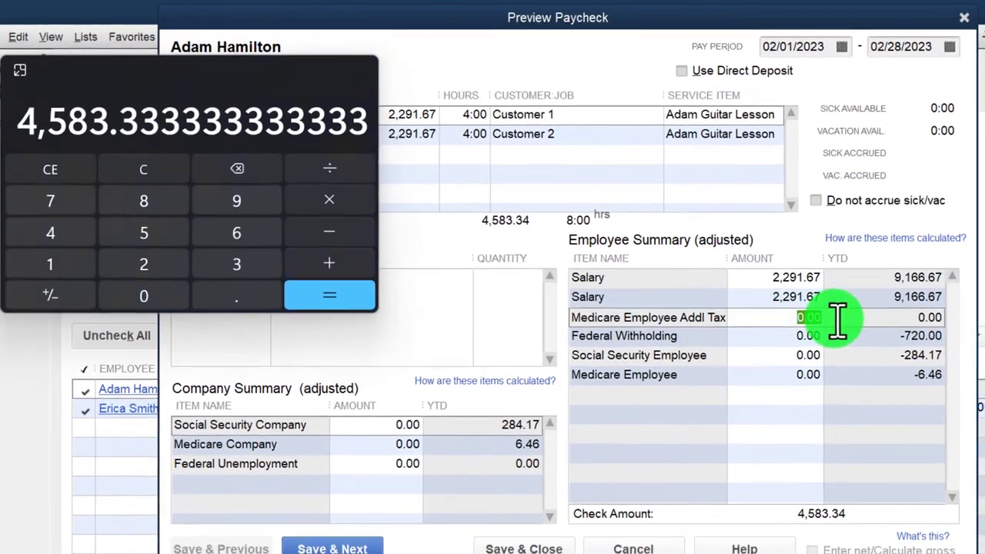
{"action": "left_click", "coordinate": [836, 339]}
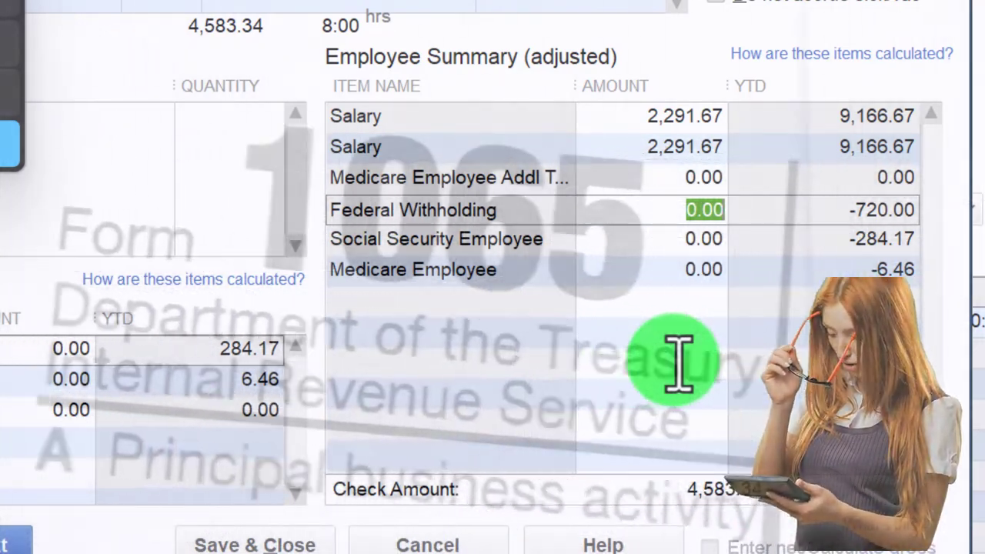
{"action": "type", "text": "720"}
{"action": "key", "text": "Tab"}
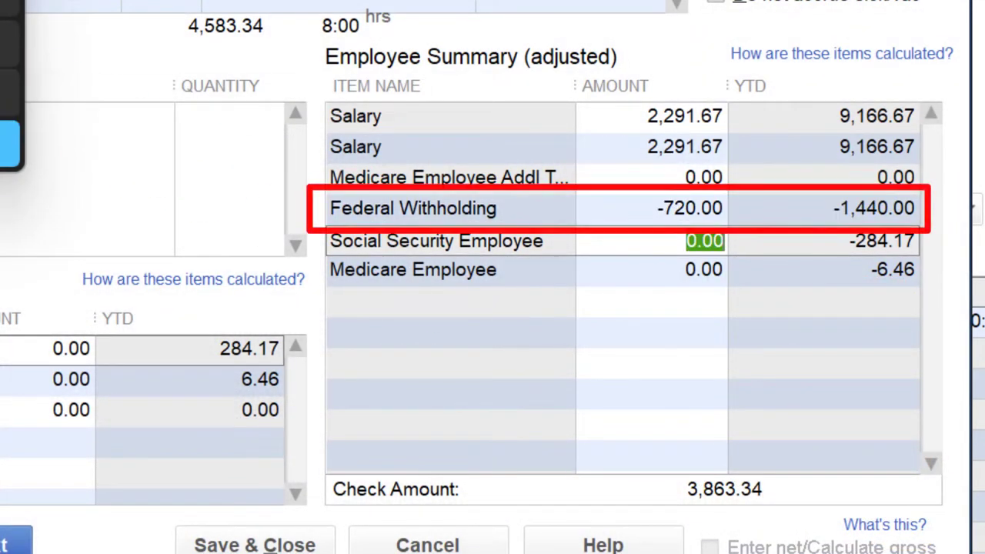
- Multiply the gross pay of 4,583.34 by 0.062 in Calculator and set the Social Security Employee amount to 248.17
{"action": "left_click", "coordinate": [9, 171]}
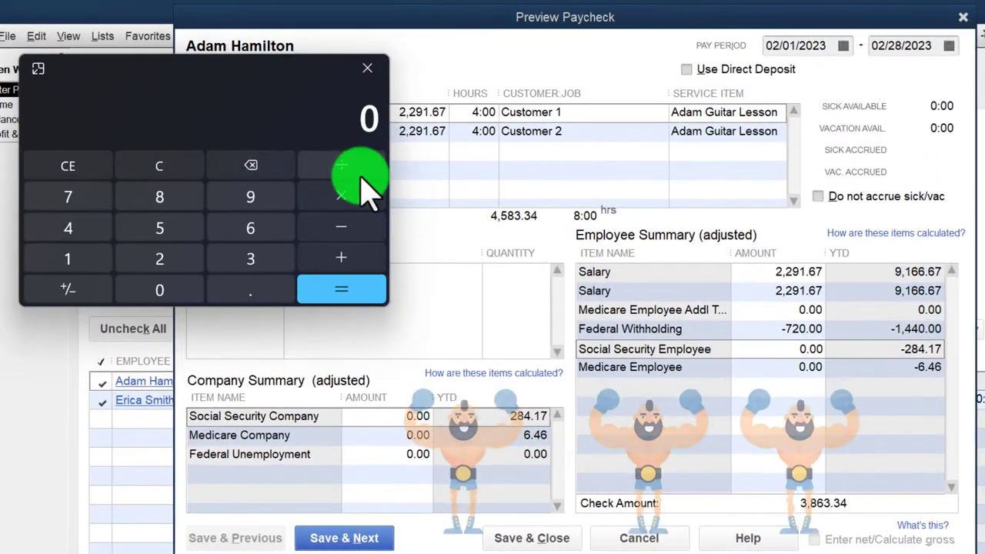
{"action": "type", "text": "3.3"}
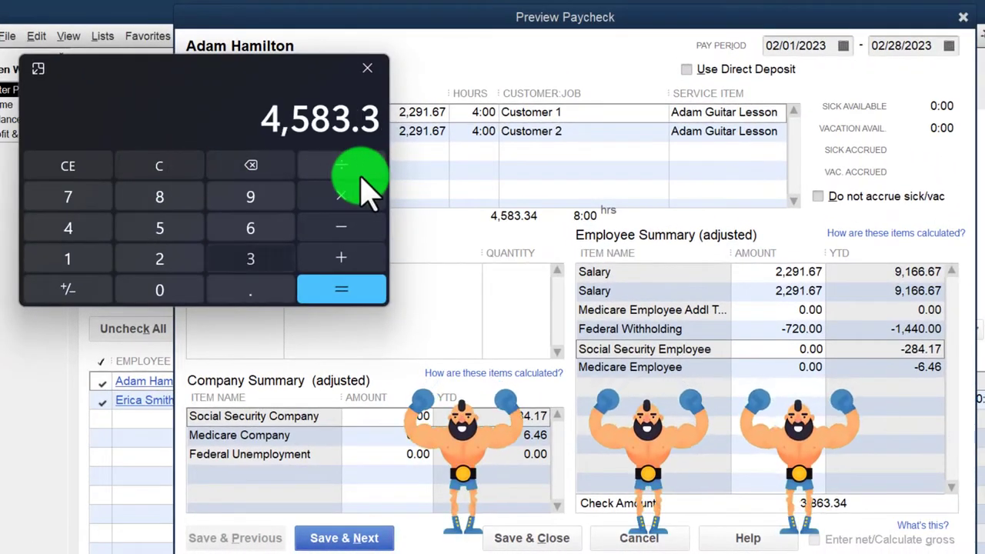
{"action": "type", "text": "4*0.062"}
{"action": "key", "text": "Return"}
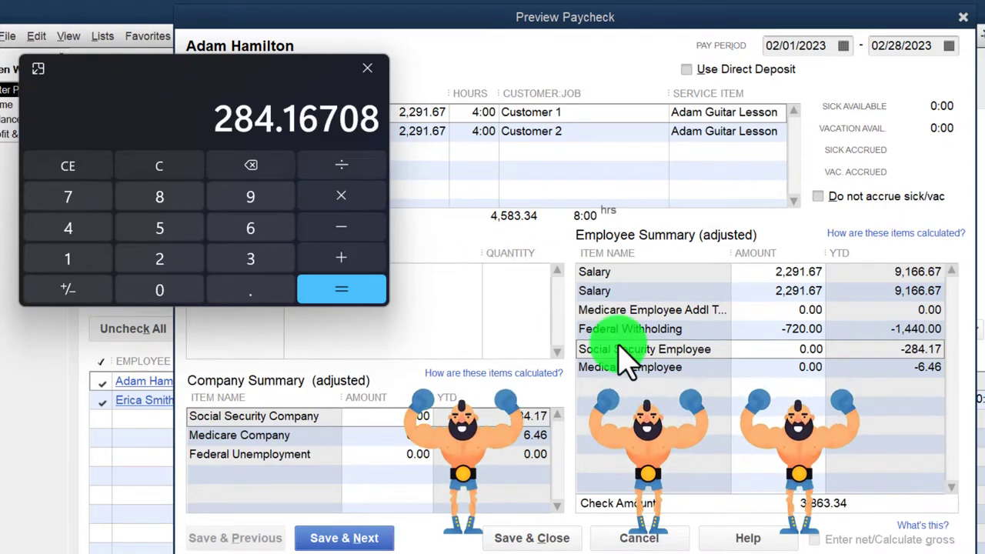
{"action": "left_click", "coordinate": [769, 348]}
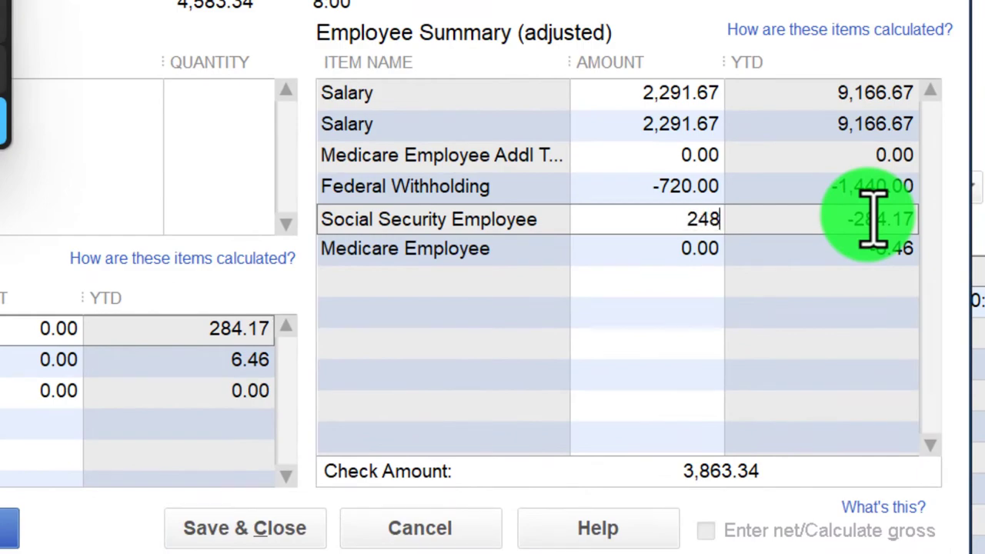
{"action": "type", "text": "248.17"}
{"action": "key", "text": "Tab"}
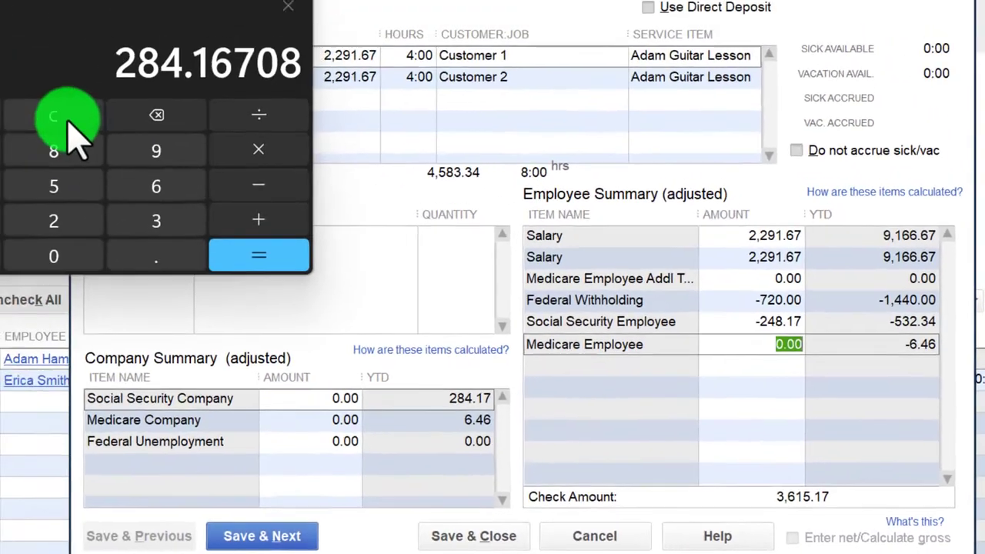
- Multiply the gross pay of 4,583.34 by 0.0145 in Calculator and set the Medicare Employee amount to 66.46
{"action": "left_click", "coordinate": [67, 110]}
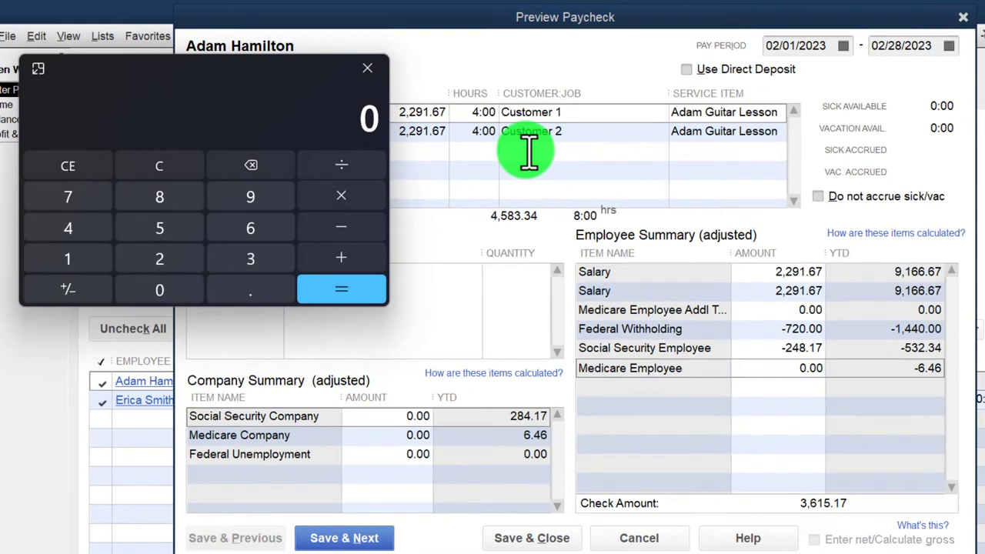
{"action": "type", "text": "3.34"}
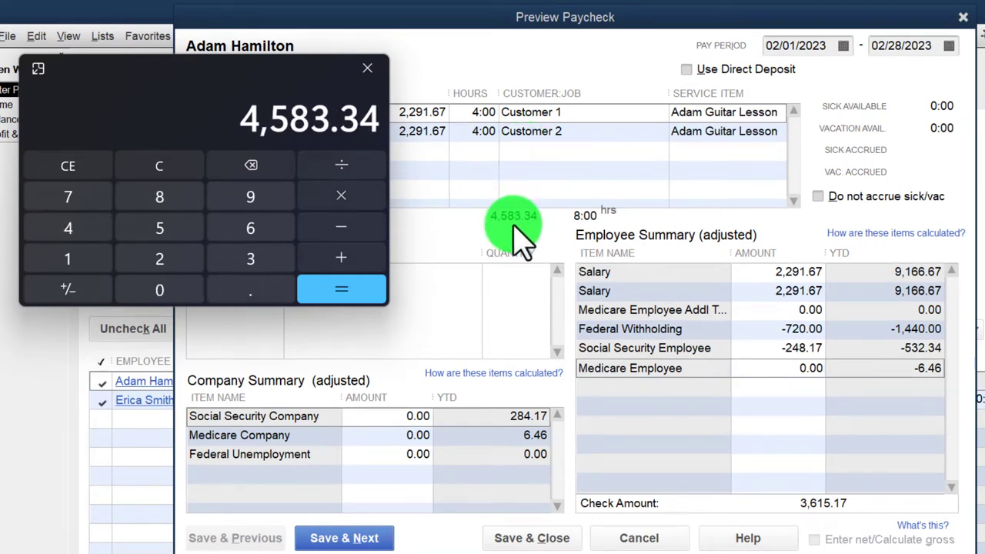
{"action": "type", "text": "*0.0145"}
{"action": "key", "text": "Return"}
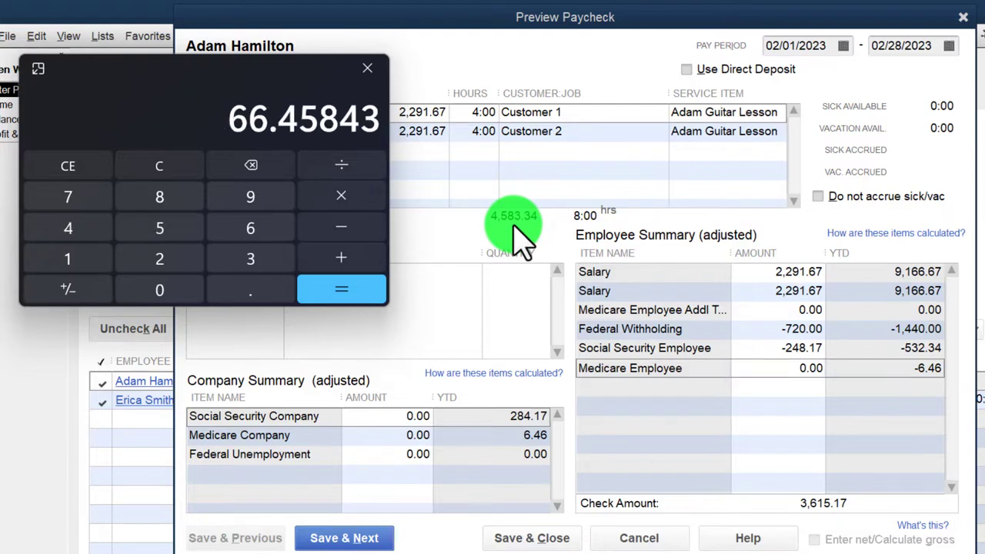
{"action": "left_click", "coordinate": [785, 368]}
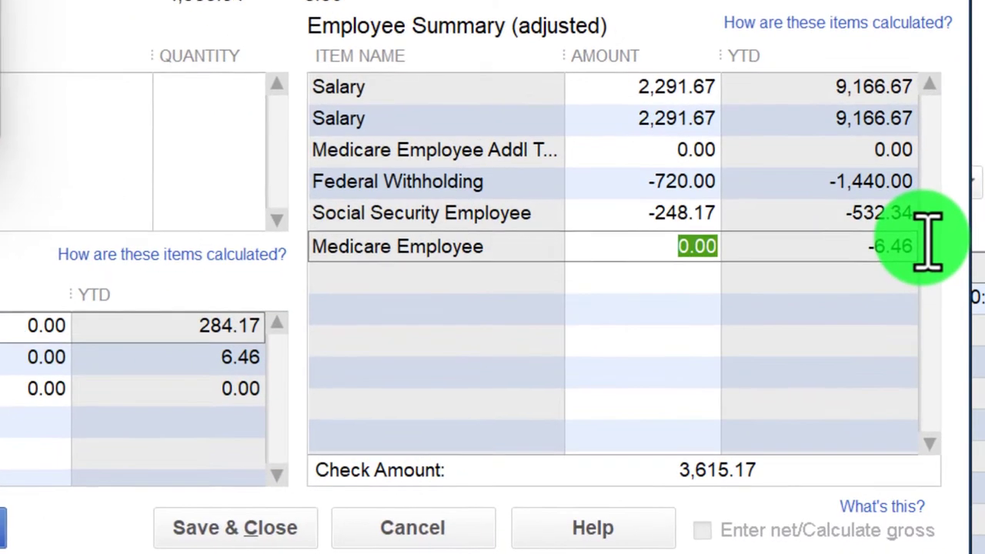
{"action": "type", "text": "66."}
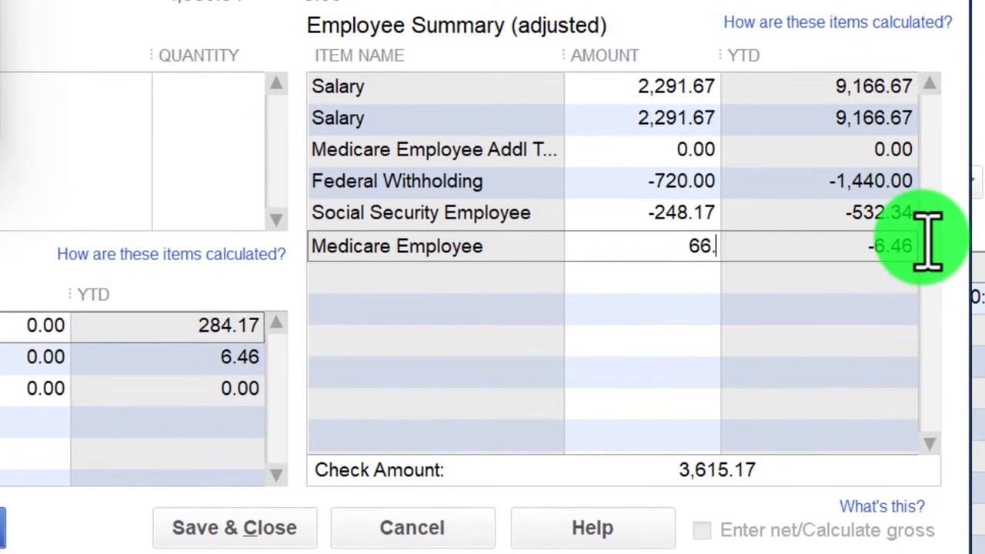
{"action": "type", "text": "46"}
{"action": "key", "text": "Tab"}
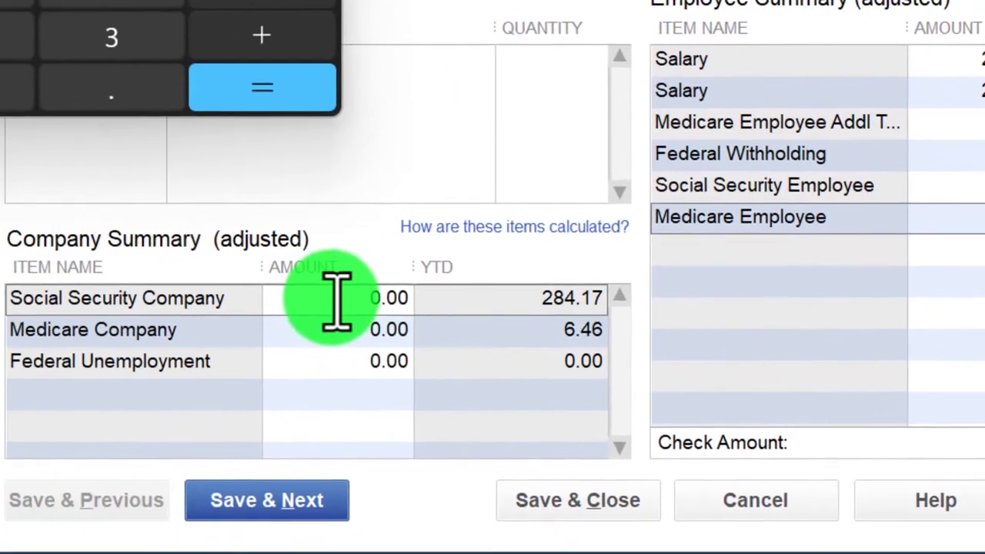
- Set the company's matching taxes to 248.17 for Social Security Company and 66.46 for Medicare Company
{"action": "left_click", "coordinate": [116, 316]}
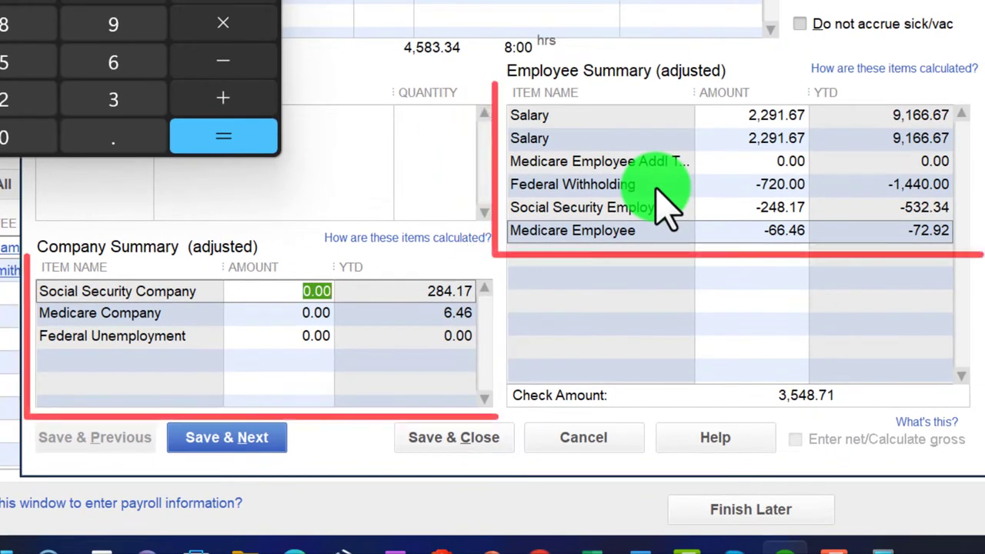
{"action": "type", "text": "248.17"}
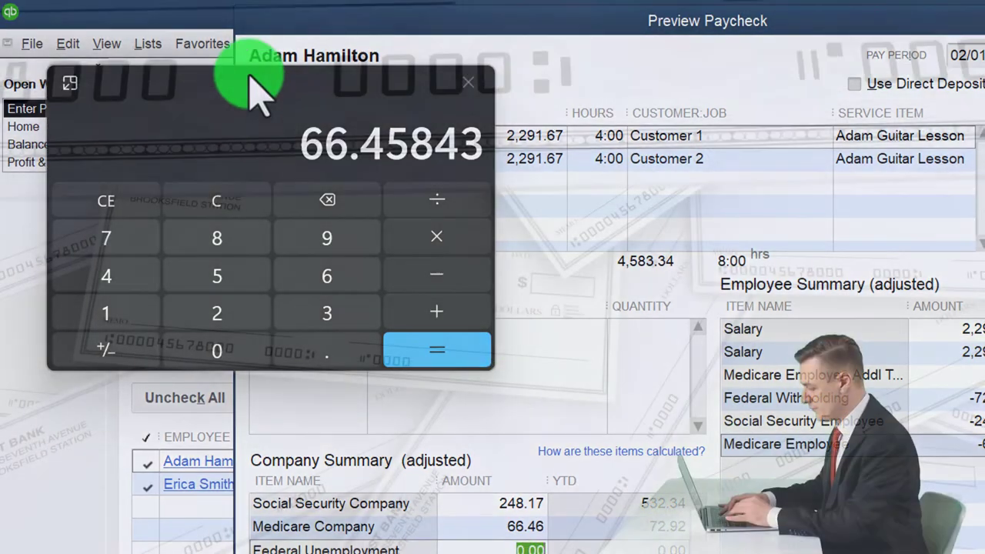
- Move the calculator clear of the paycheck, save the first employee's paycheck and go on to the next employee's
{"action": "left_click_drag", "start_coordinate": [251, 79], "coordinate": [264, 207]}
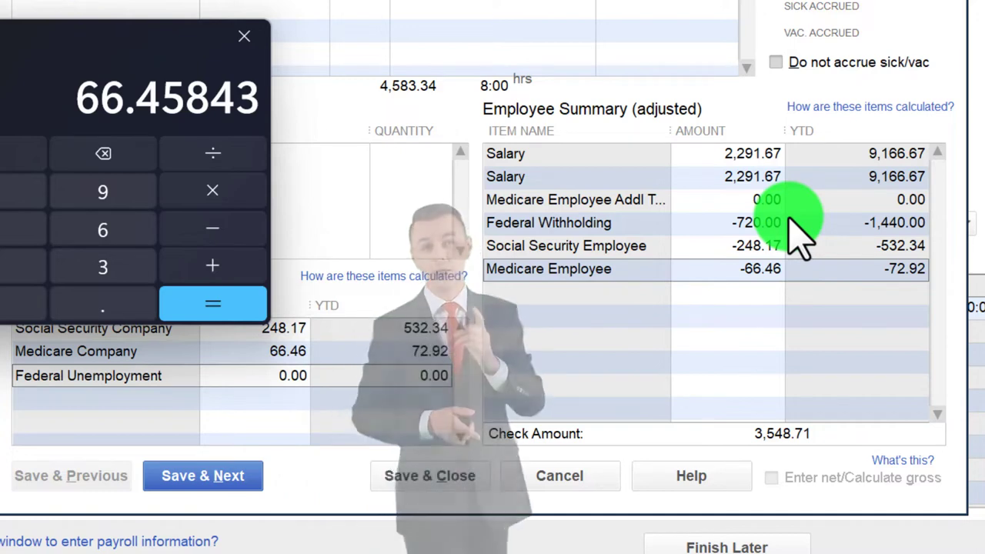
{"action": "left_click_drag", "start_coordinate": [108, 58], "coordinate": [108, 0]}
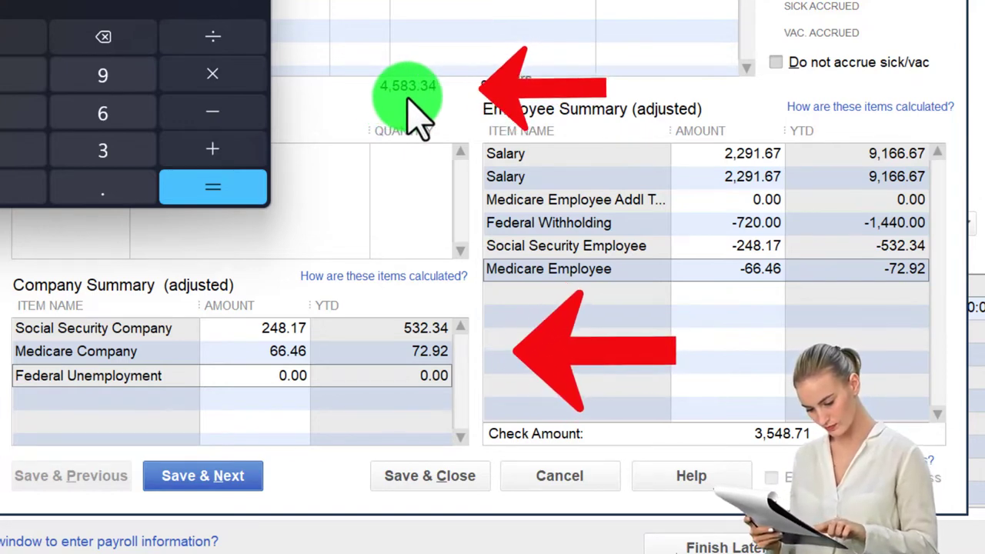
{"action": "left_click", "coordinate": [173, 6]}
{"action": "left_click_drag", "start_coordinate": [173, 6], "coordinate": [984, 31]}
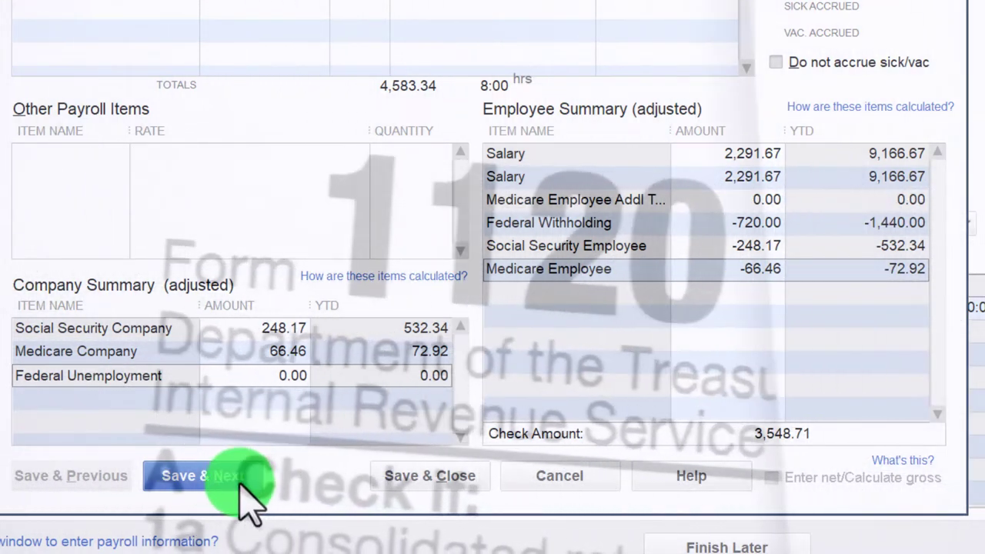
{"action": "left_click", "coordinate": [240, 474]}
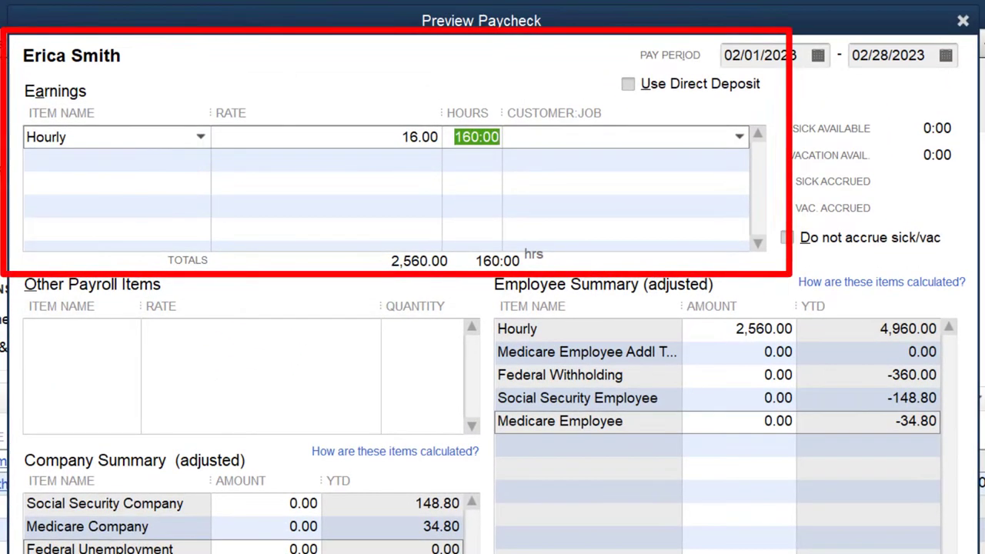
- Set the second employee's hourly rate to 15.00 and the Federal Withholding amount to 360.00
{"action": "key", "text": "alt+Tab"}
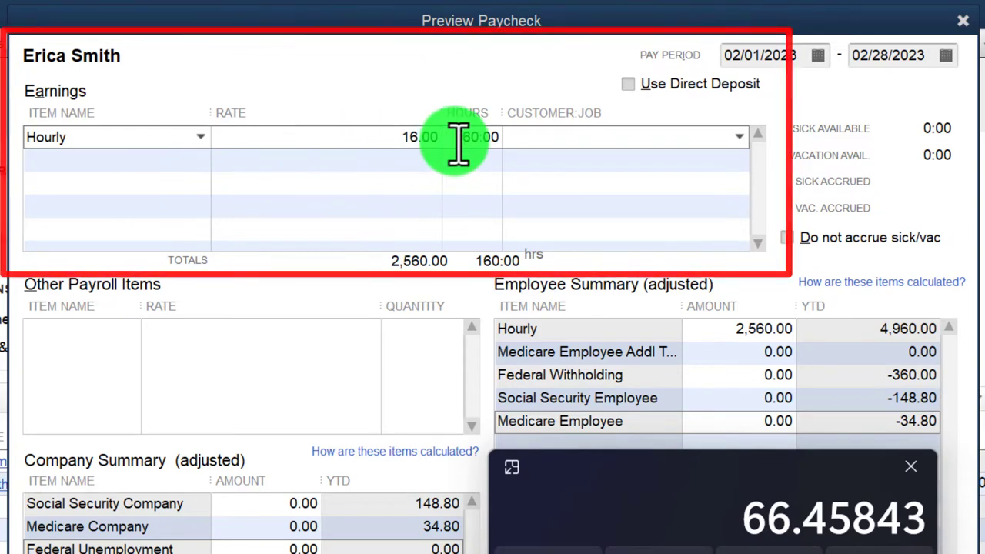
{"action": "left_click", "coordinate": [420, 137]}
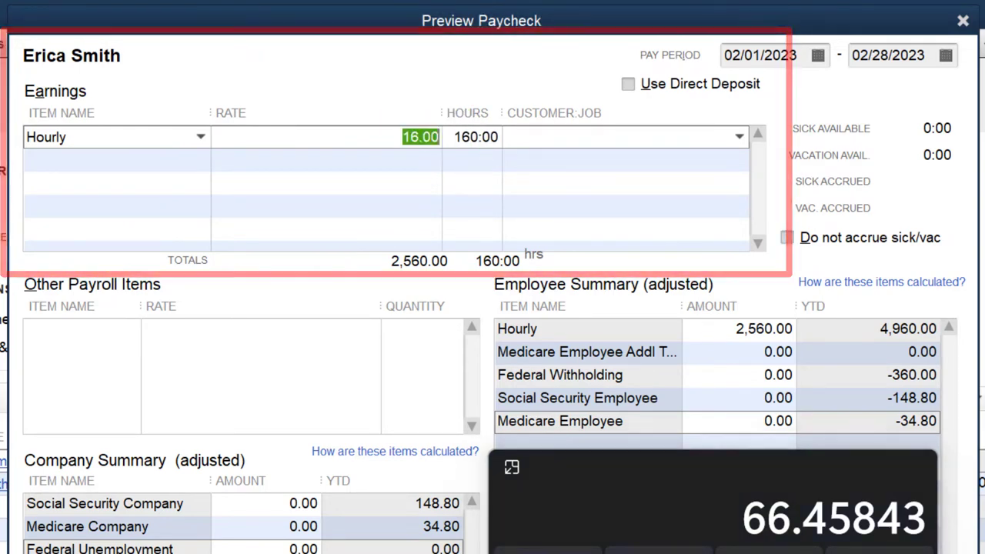
{"action": "left_click", "coordinate": [435, 162]}
{"action": "left_click", "coordinate": [394, 137]}
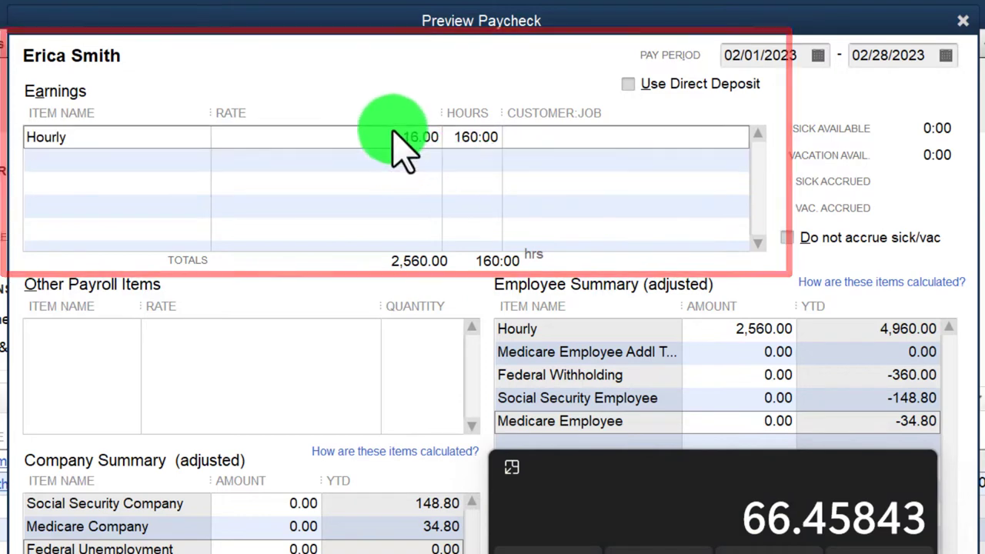
{"action": "left_click", "coordinate": [424, 139]}
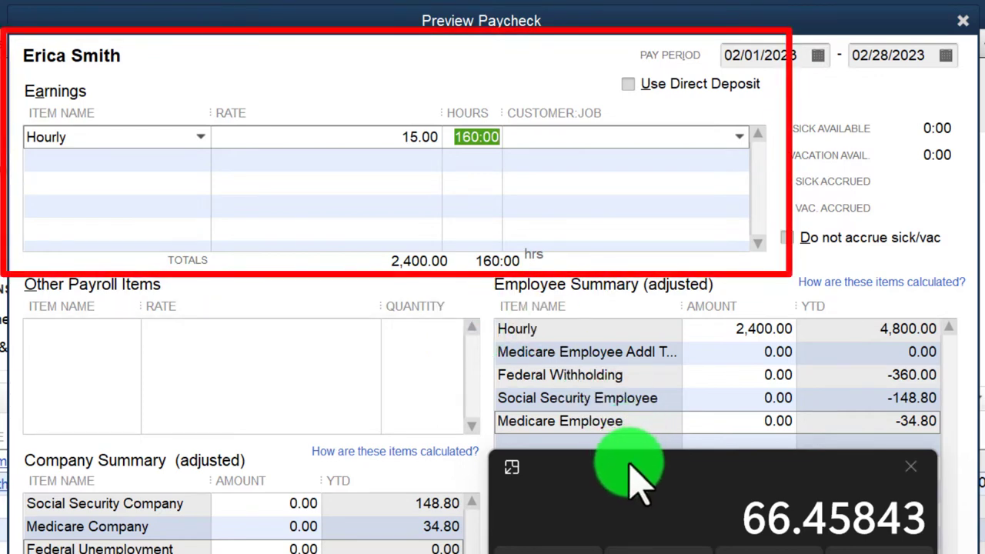
{"action": "key", "text": "Tab"}
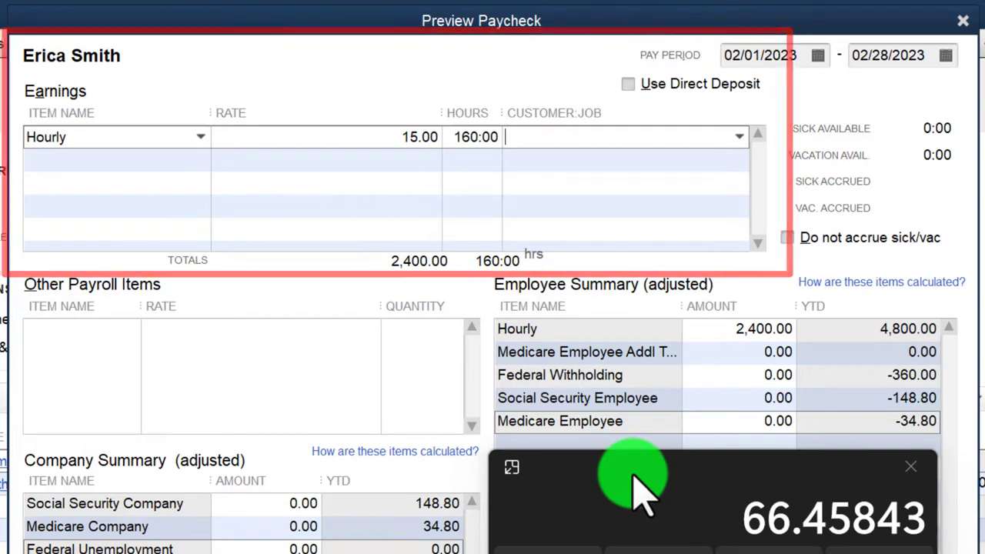
{"action": "left_click", "coordinate": [752, 376]}
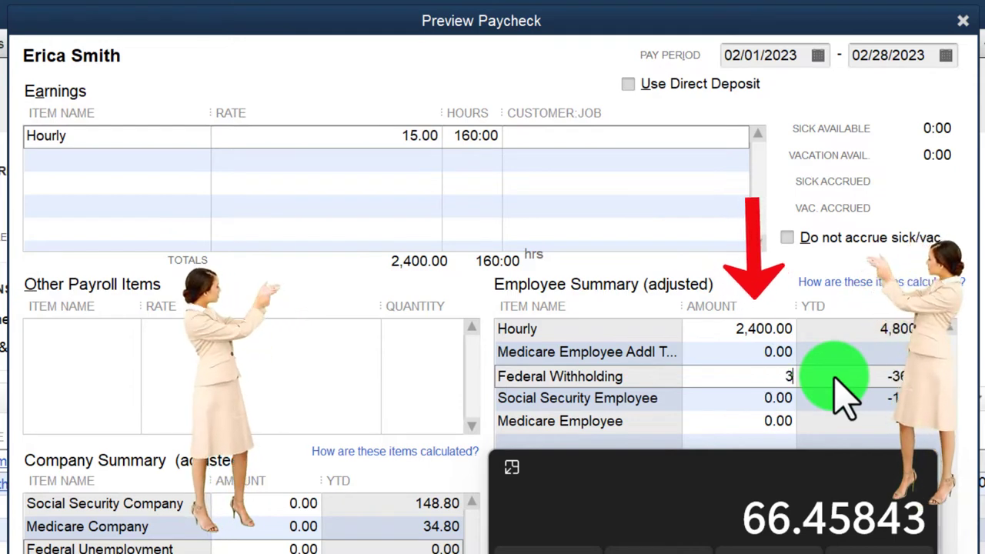
{"action": "key", "text": "Tab"}
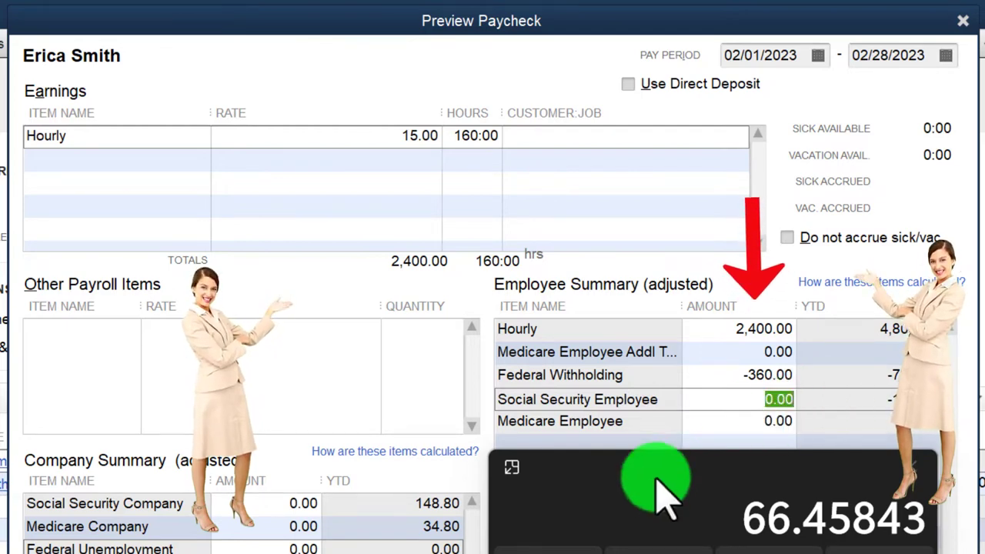
- Multiply the gross pay of 2,400 by 0.062 in Calculator and set the Social Security Employee amount to 148.80
{"action": "left_click_drag", "start_coordinate": [659, 489], "coordinate": [103, 176]}
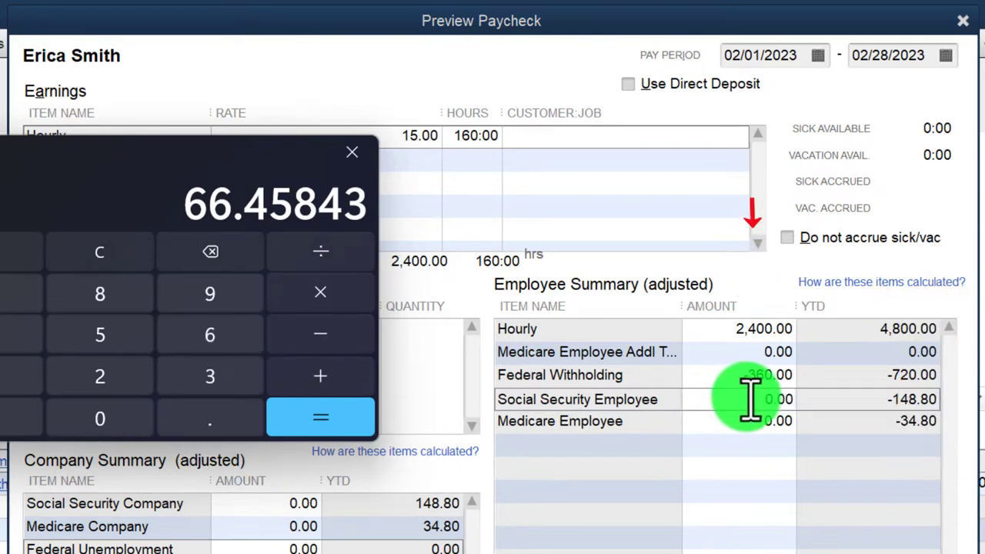
{"action": "left_click", "coordinate": [100, 252]}
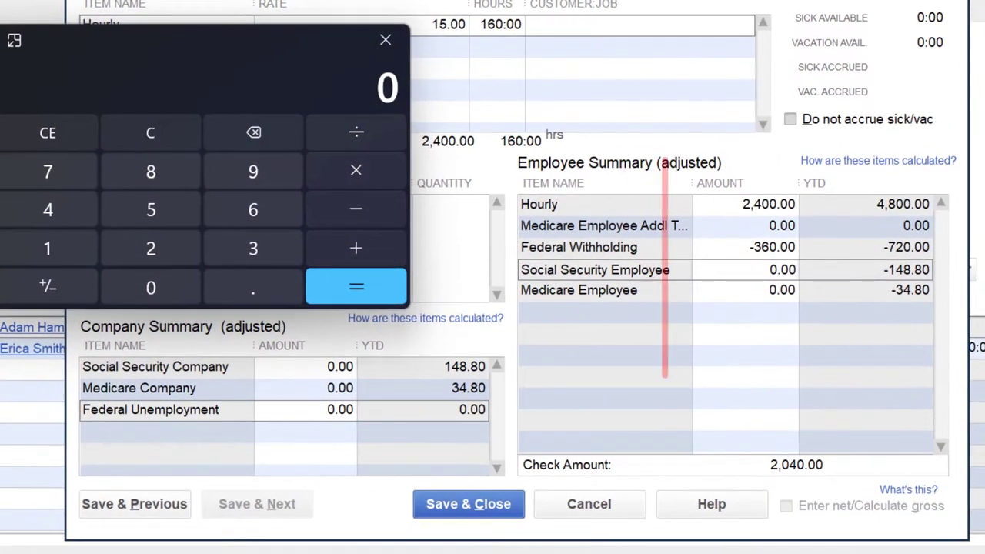
{"action": "type", "text": "00"}
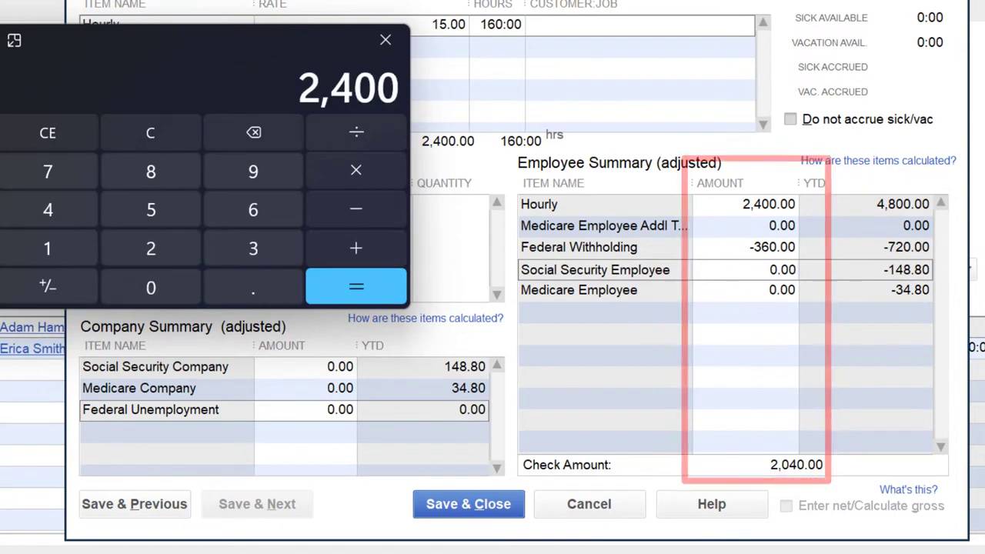
{"action": "type", "text": "0.062"}
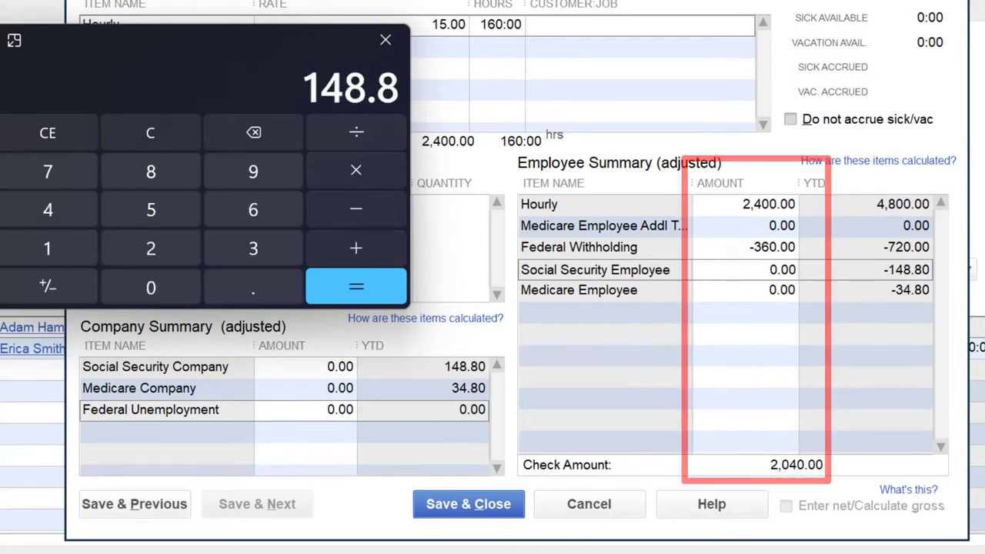
{"action": "left_click", "coordinate": [756, 271]}
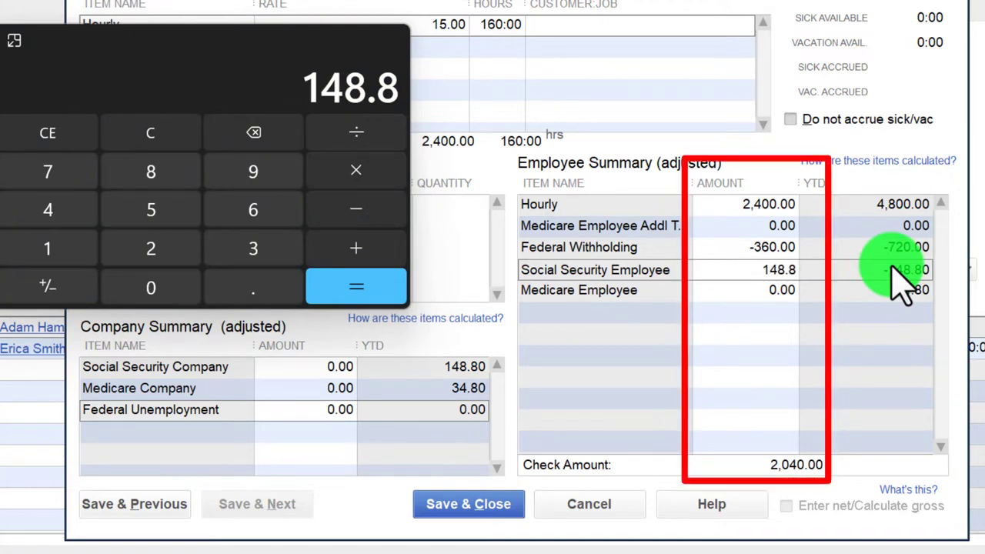
{"action": "key", "text": "Tab"}
- Multiply the gross pay of 2,400 by 0.0145 in Calculator and set the Medicare Employee amount to 34.80
{"action": "left_click", "coordinate": [196, 142]}
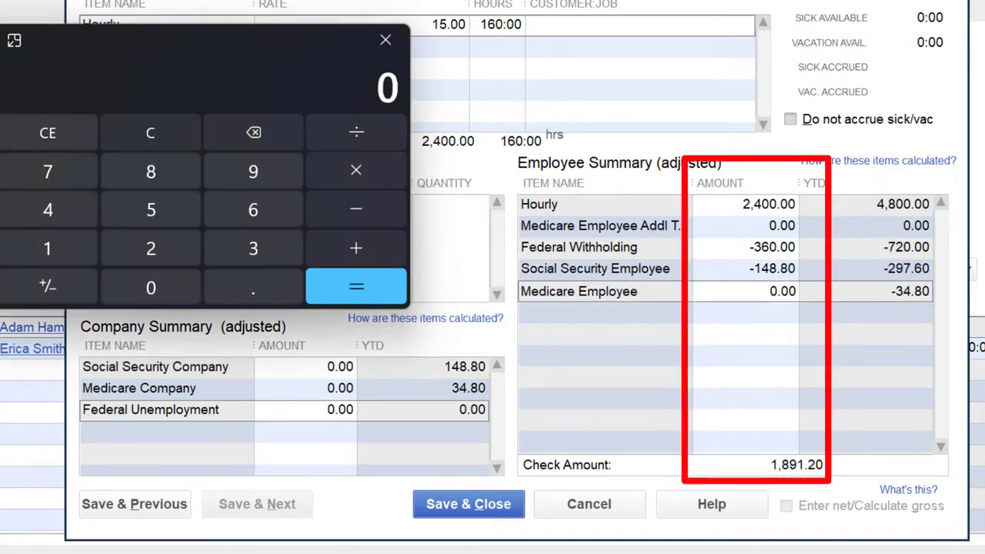
{"action": "type", "text": ".0"}
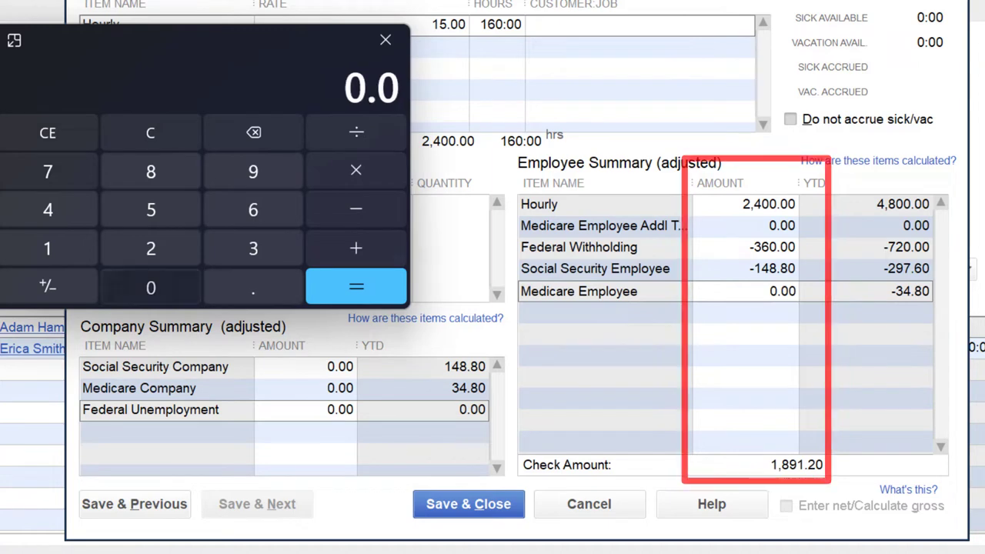
{"action": "type", "text": "14"}
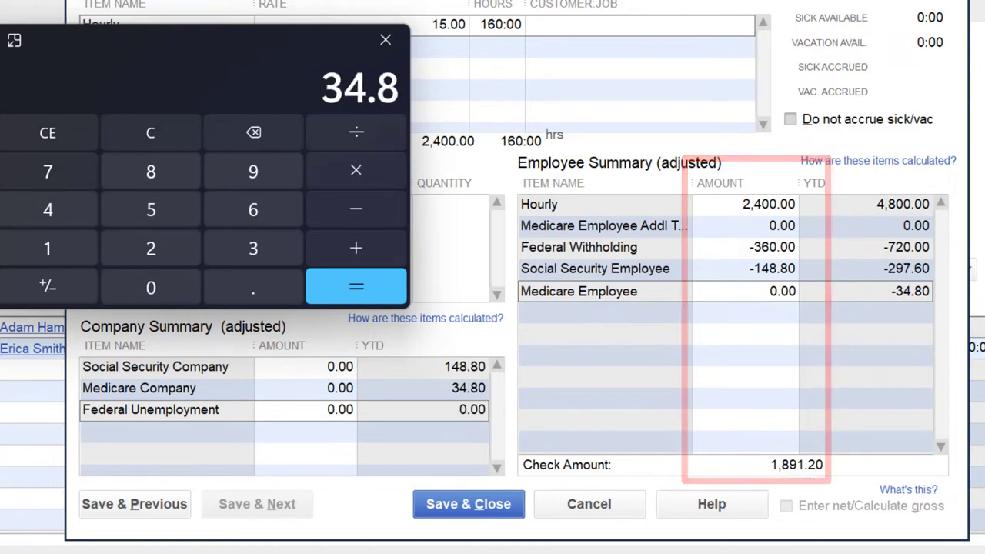
{"action": "left_click", "coordinate": [758, 290]}
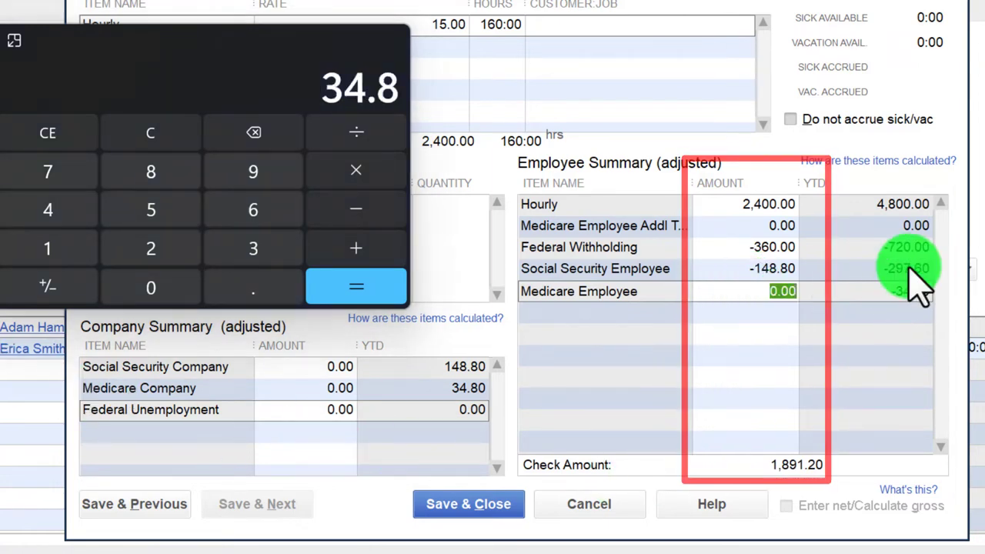
{"action": "type", "text": "34.8"}
{"action": "key", "text": "Tab"}
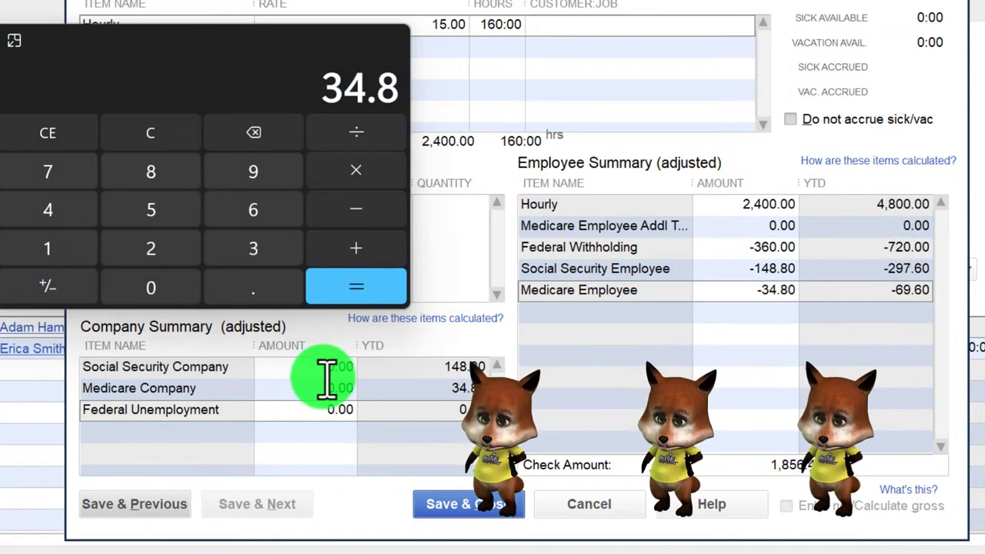
- Set Social Security Company to 148.80 and Medicare Company to 34.80, and put the calculator away
{"action": "left_click", "coordinate": [354, 367]}
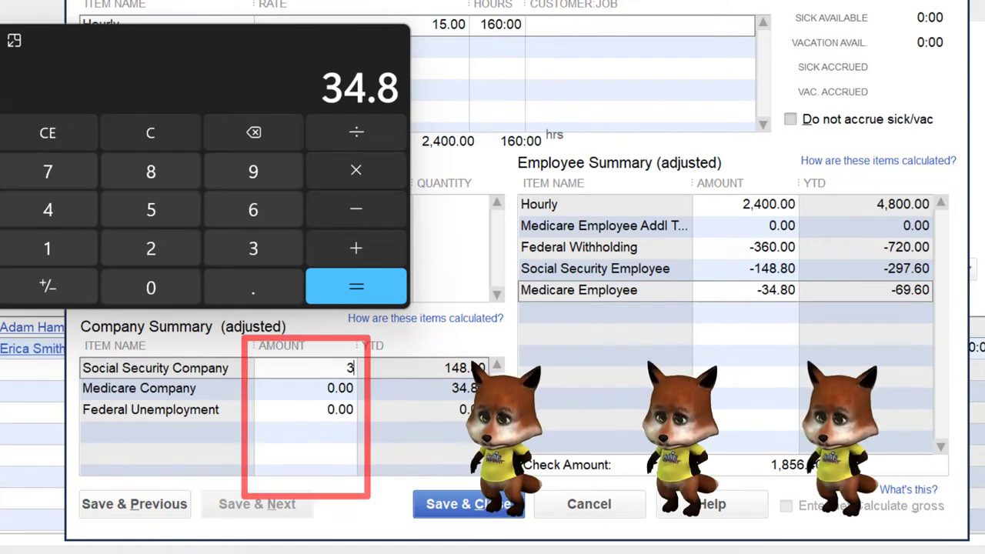
{"action": "key", "text": "BackSpace"}
{"action": "type", "text": "14"}
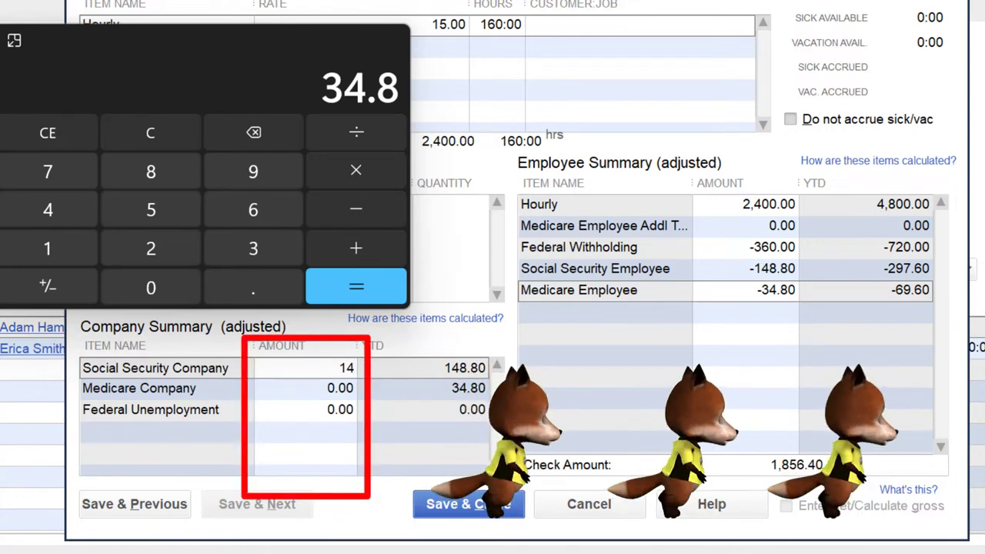
{"action": "type", "text": "8.80"}
{"action": "key", "text": "Tab"}
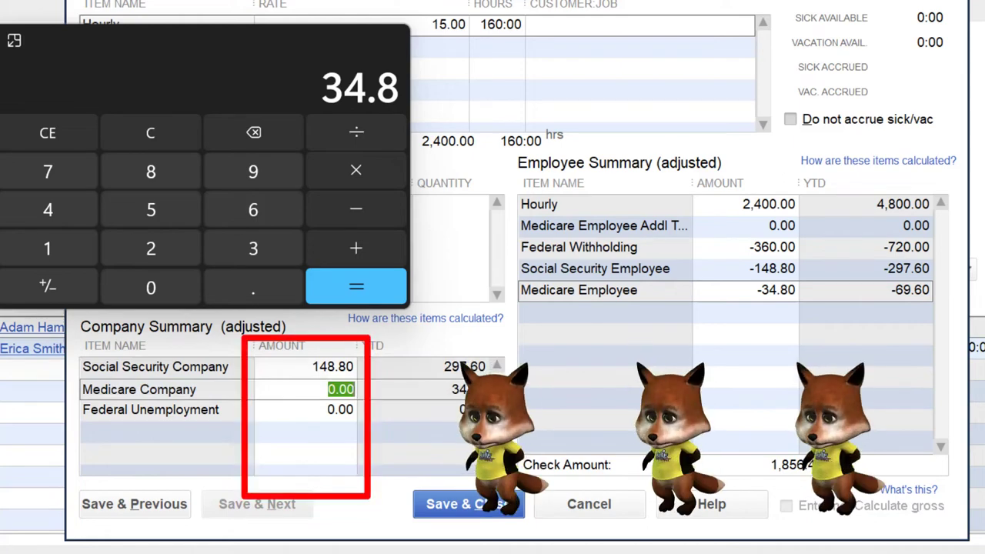
{"action": "type", "text": "34.80"}
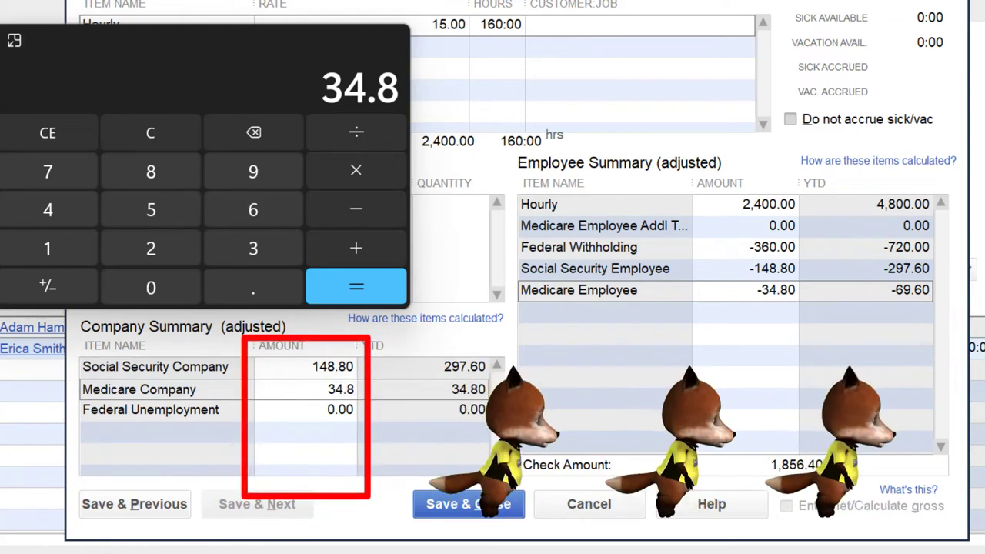
{"action": "key", "text": "Tab"}
{"action": "left_click", "coordinate": [187, 40]}
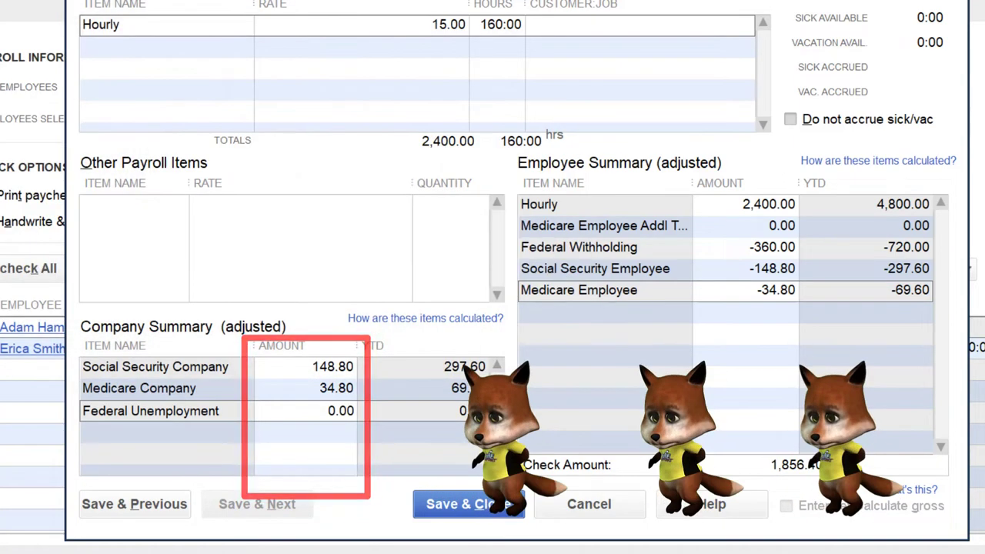
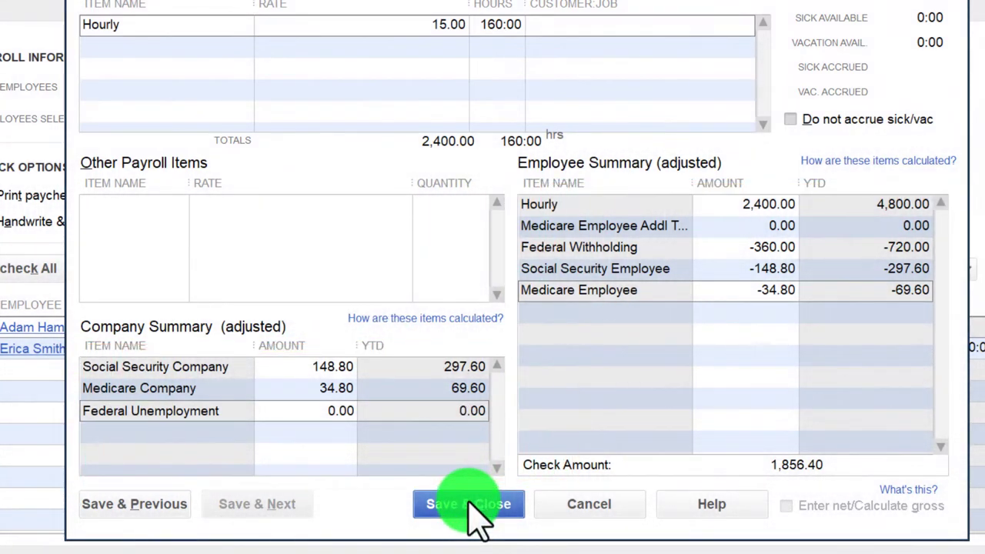
- Save the second employee's paycheck, continue to the payroll review and create both paychecks
{"action": "left_click", "coordinate": [475, 504]}
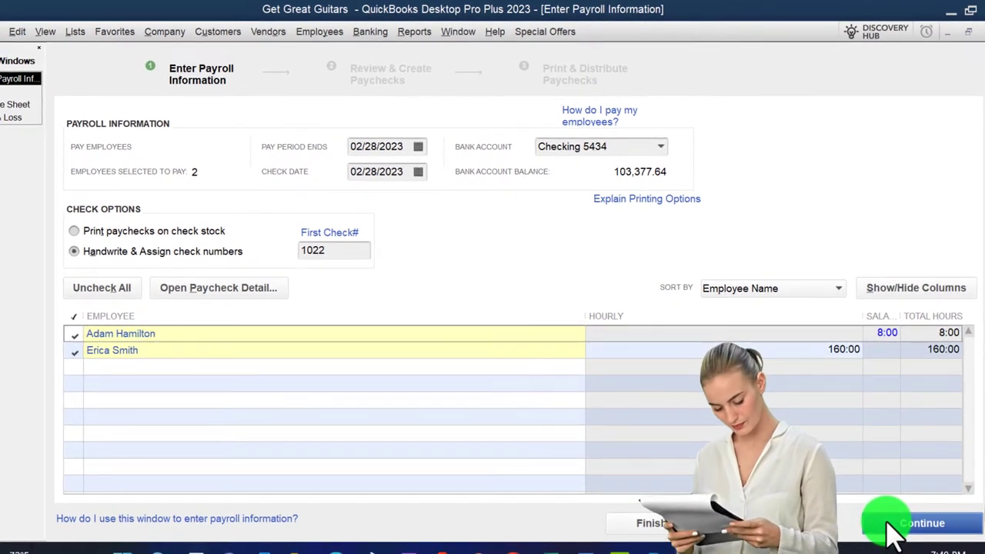
{"action": "left_click", "coordinate": [893, 525]}
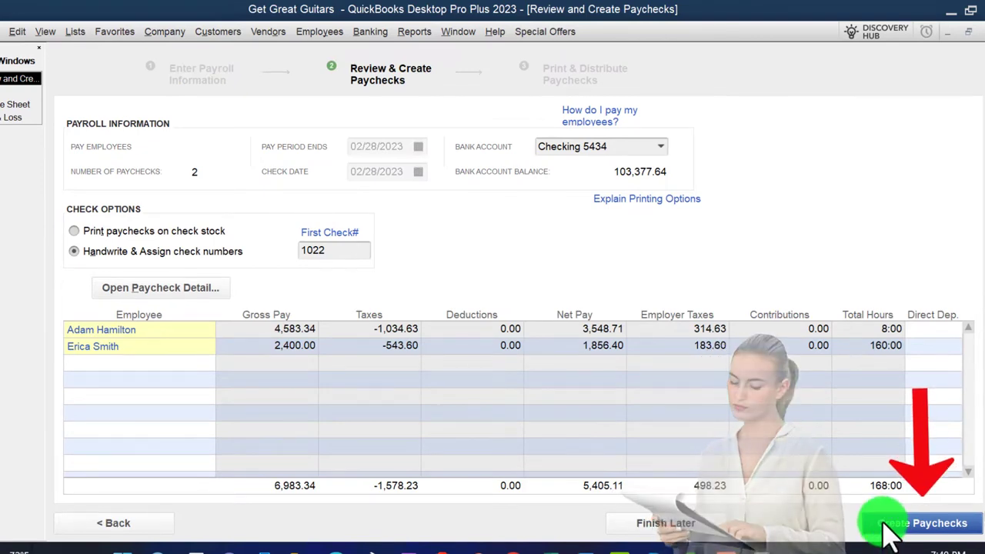
{"action": "left_click", "coordinate": [891, 527]}
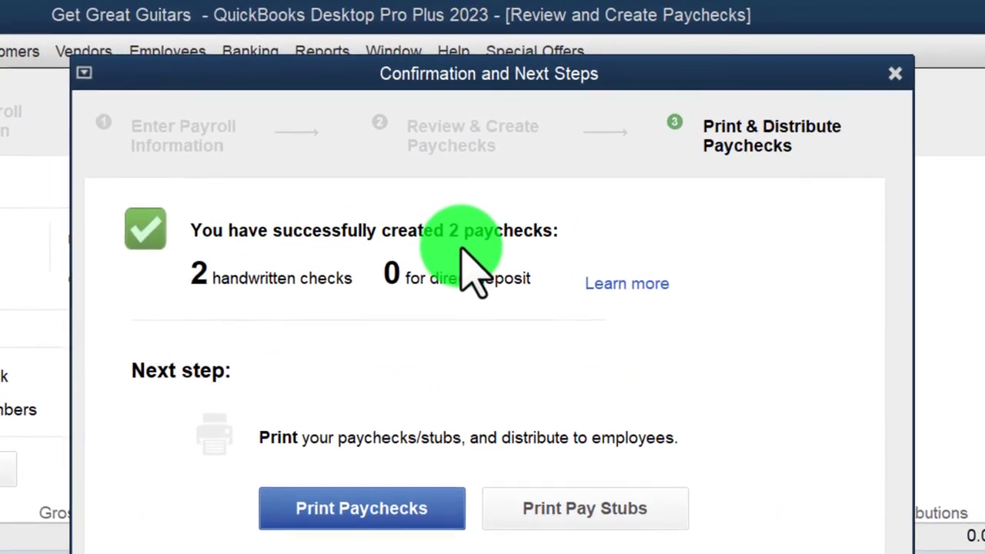
- Preview the 02/28/2023 pay stubs for all employees, then close the pay stub selection and payroll confirmation
{"action": "left_click", "coordinate": [551, 522]}
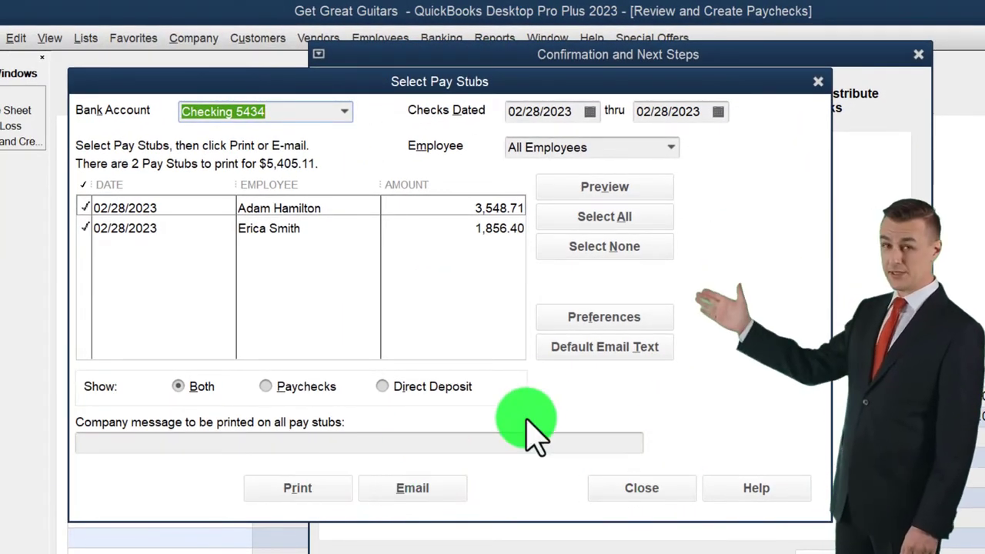
{"action": "left_click", "coordinate": [583, 194]}
{"action": "left_click", "coordinate": [618, 338]}
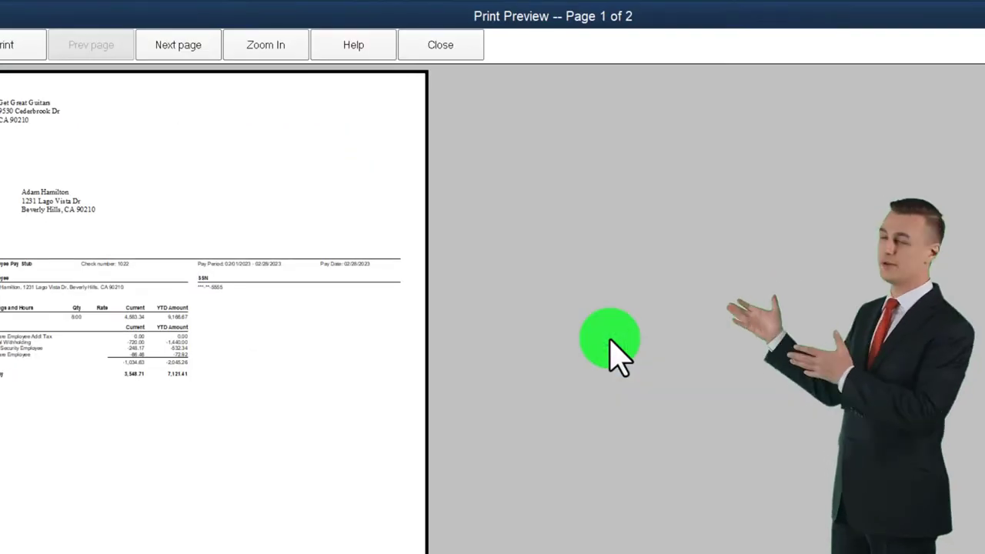
{"action": "left_click", "coordinate": [202, 362]}
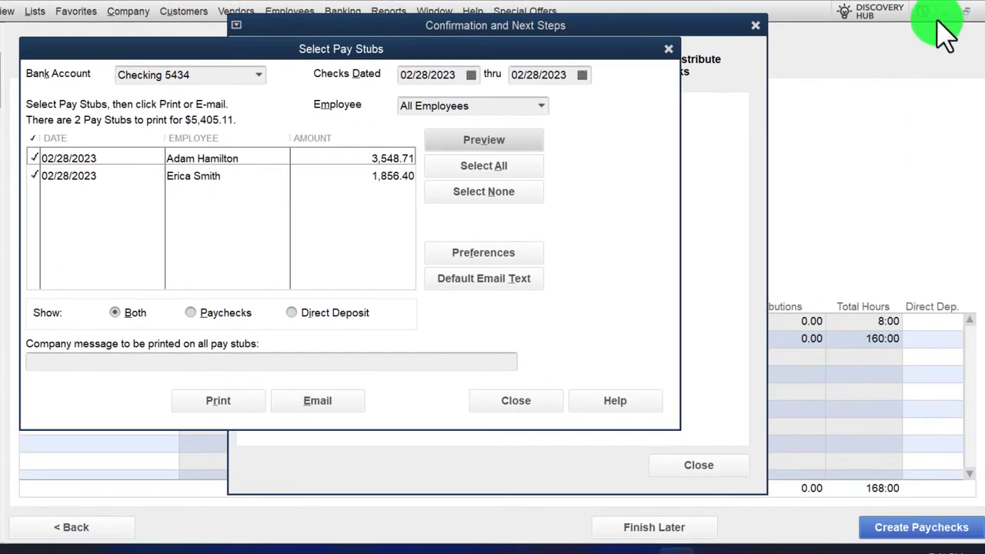
{"action": "left_click", "coordinate": [669, 50]}
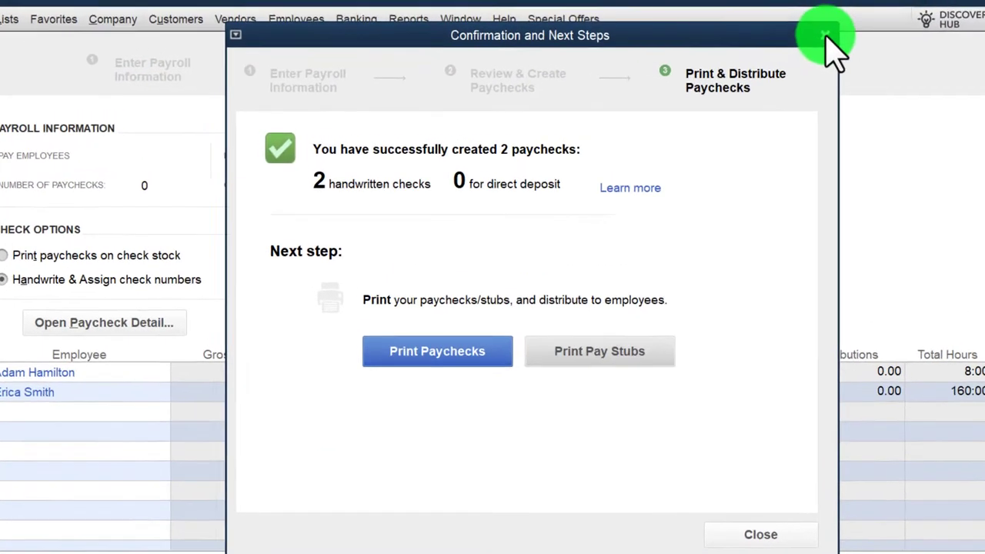
{"action": "left_click", "coordinate": [755, 25]}
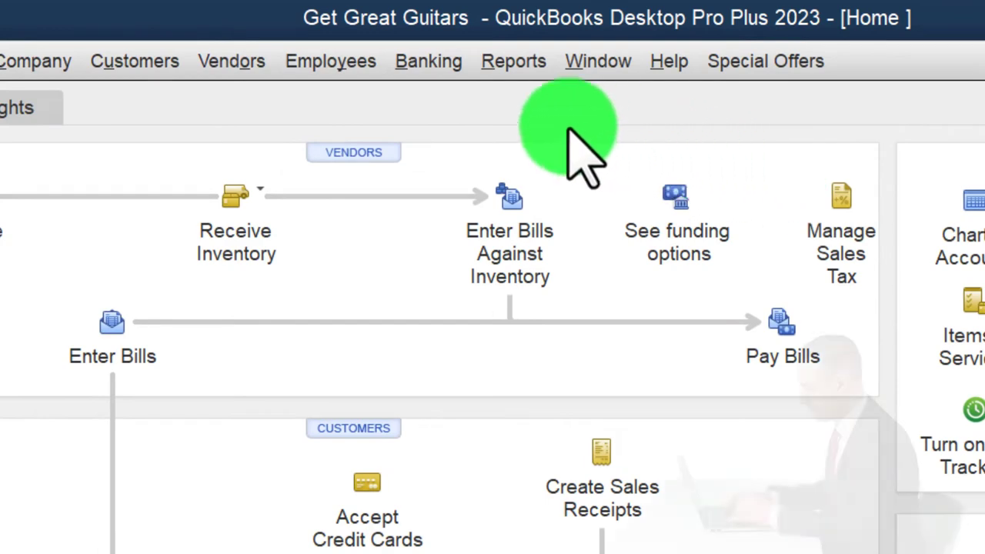
- Open the checking account register and bring up the last 02/28/2023 paycheck, check number 1023
{"action": "left_click", "coordinate": [513, 62]}
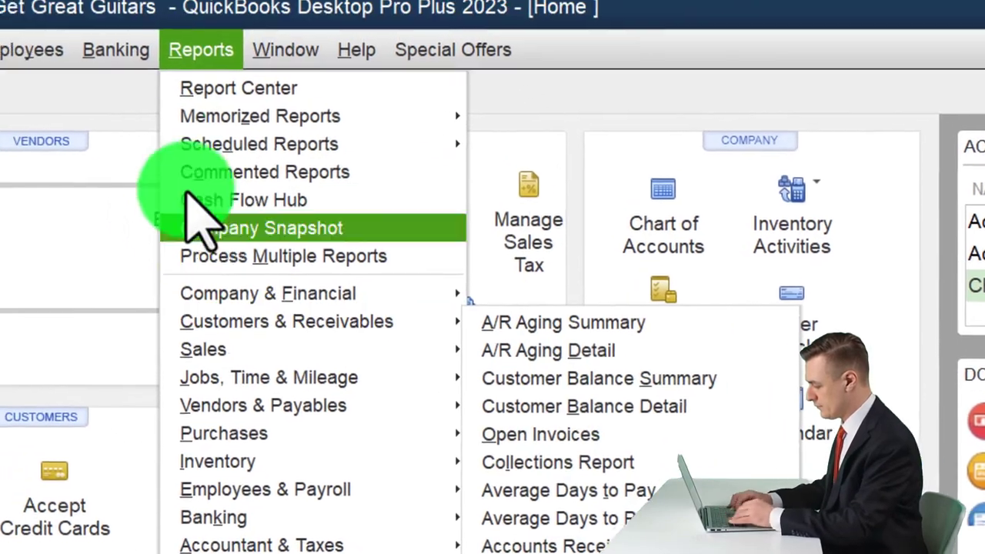
{"action": "mouse_move", "coordinate": [131, 53]}
{"action": "left_click", "coordinate": [152, 167]}
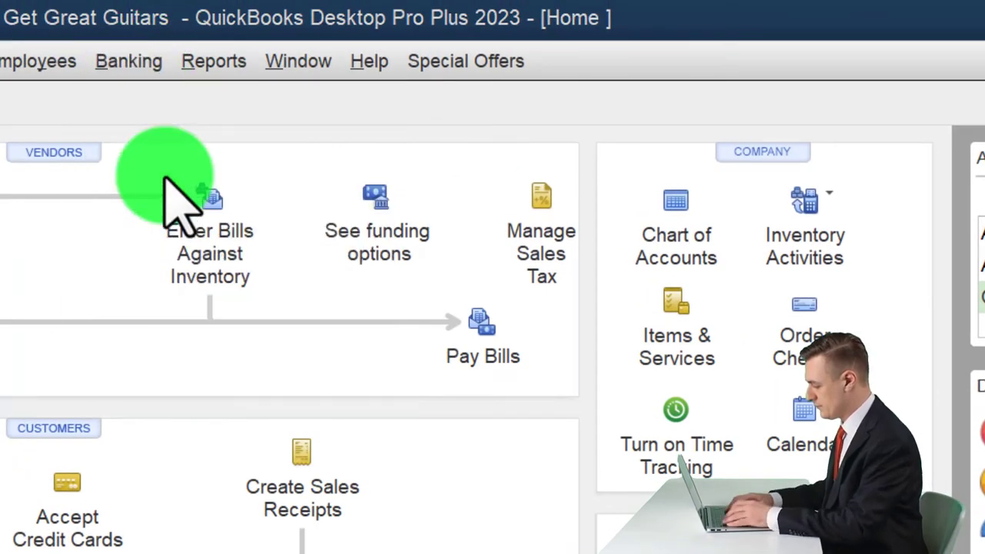
{"action": "left_click", "coordinate": [317, 271]}
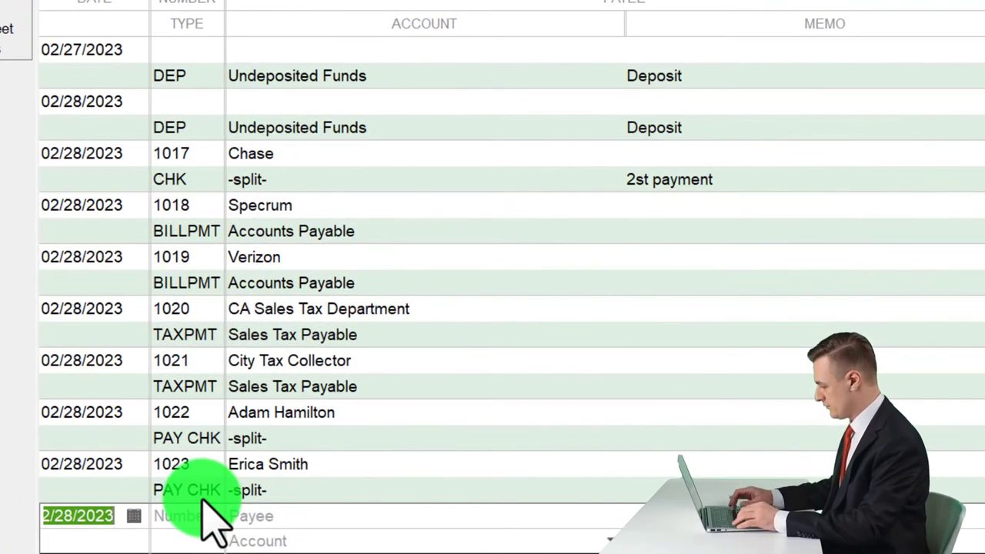
{"action": "double_click", "coordinate": [198, 487]}
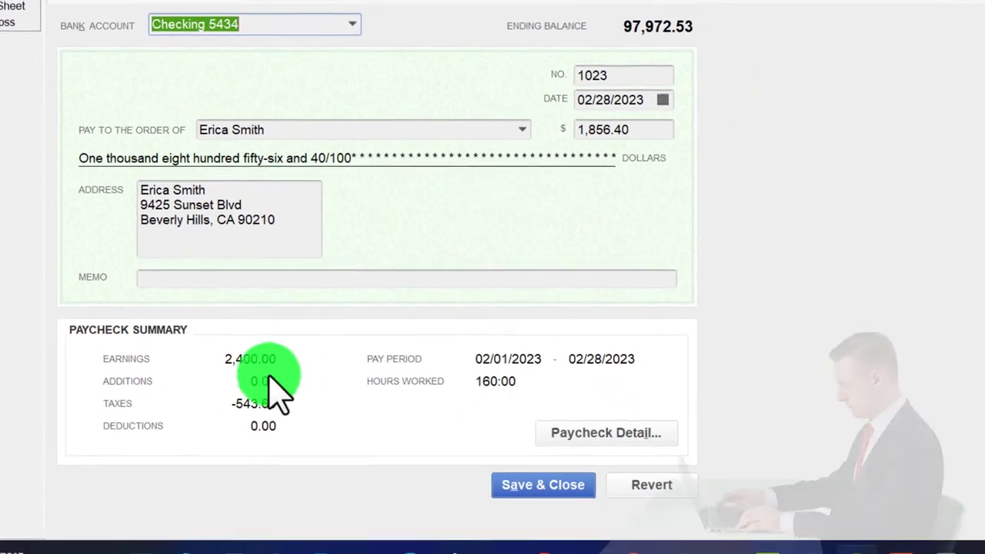
- Review the paycheck detail of check 1023, then close the detail and the paycheck
{"action": "left_click", "coordinate": [548, 427]}
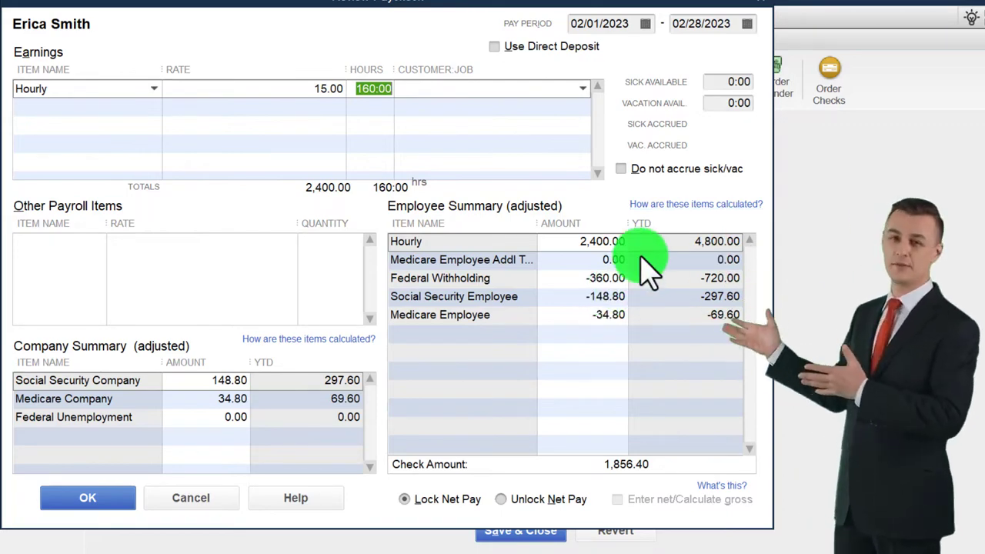
{"action": "left_click", "coordinate": [762, 7]}
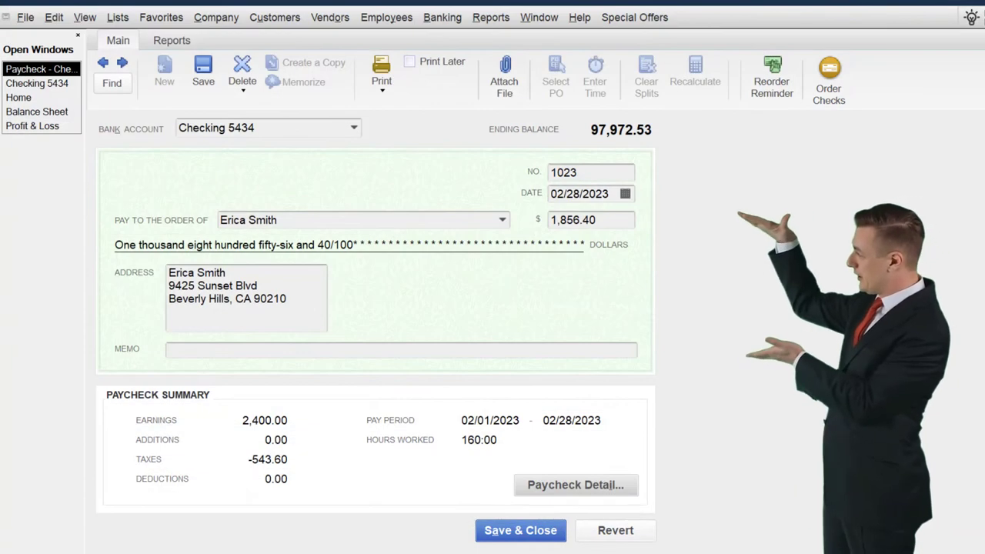
{"action": "left_click", "coordinate": [520, 530]}
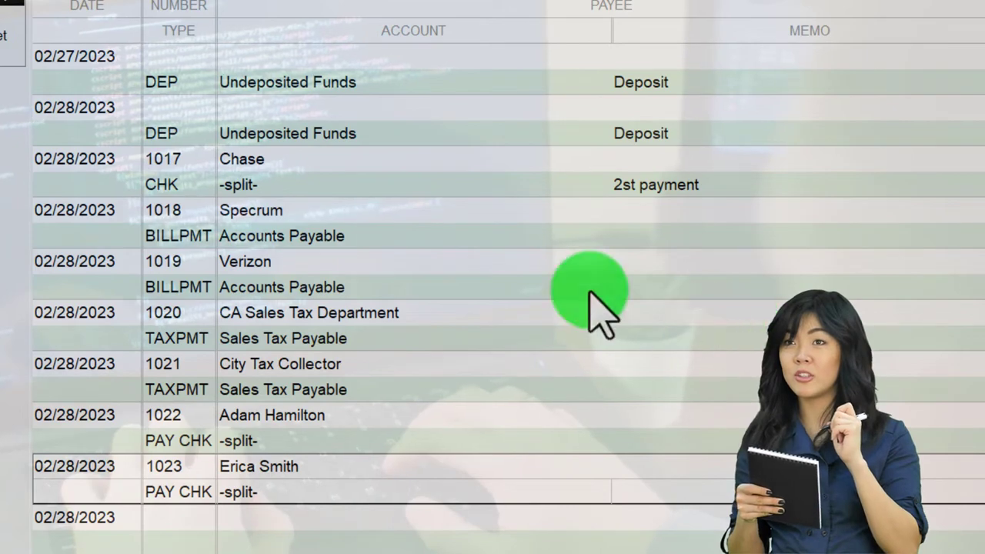
- Drill into Checking 5434 from the Balance Sheet, review the paycheck detail of check 1022, and return to the Balance Sheet
{"action": "left_click", "coordinate": [11, 55]}
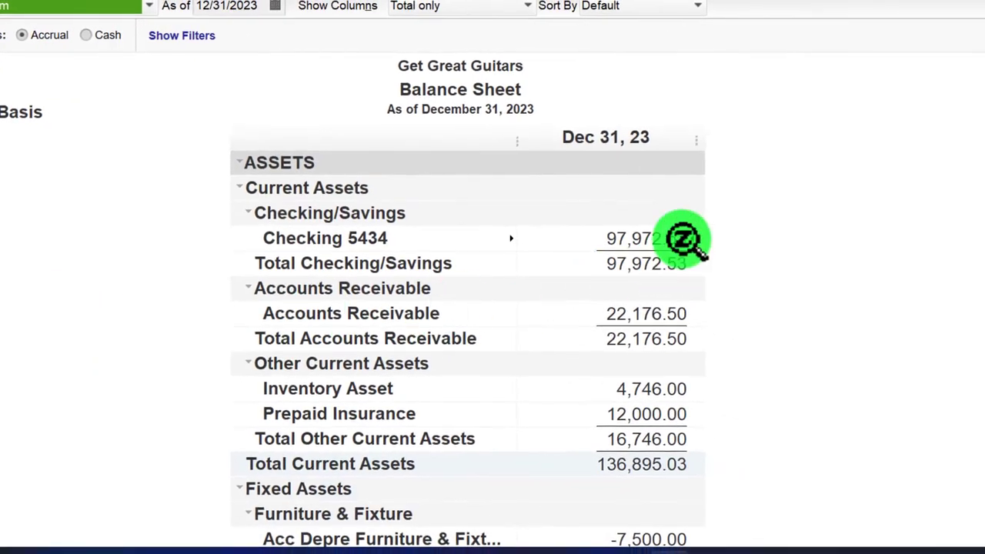
{"action": "double_click", "coordinate": [676, 237]}
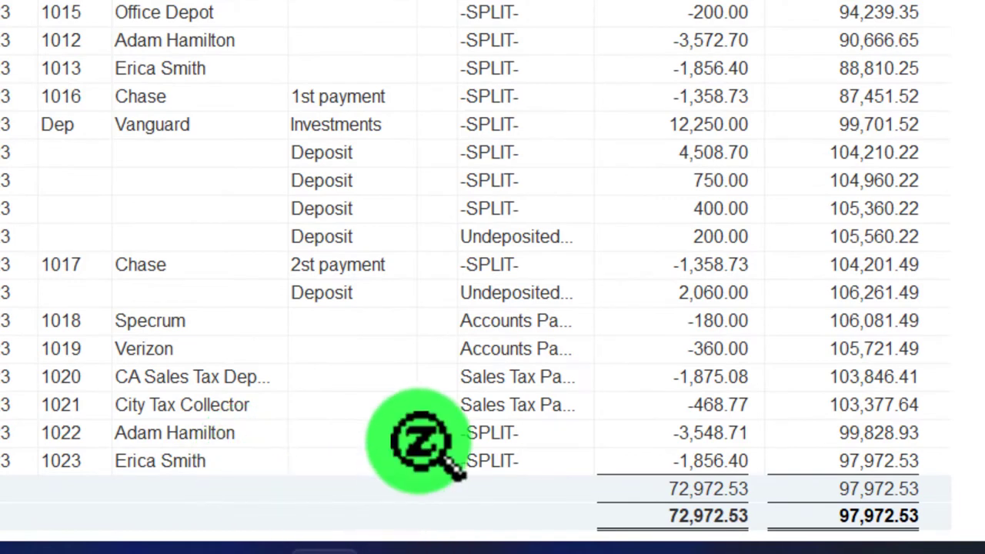
{"action": "double_click", "coordinate": [697, 435]}
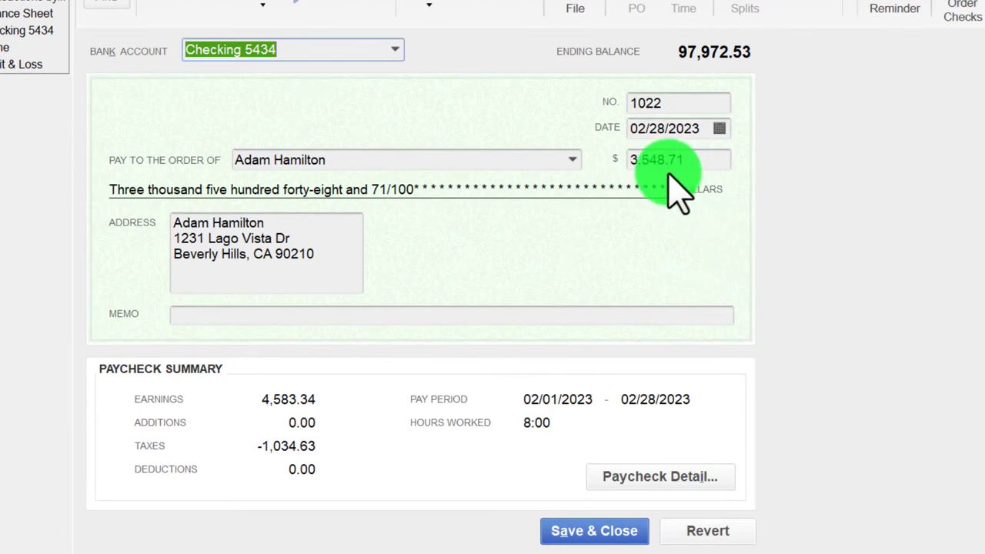
{"action": "left_click", "coordinate": [639, 479]}
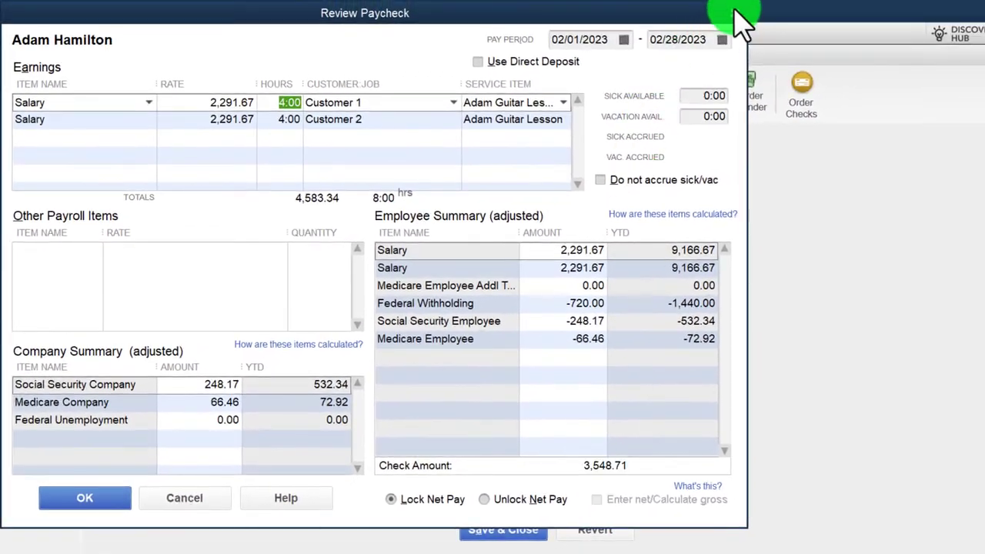
{"action": "left_click", "coordinate": [736, 14]}
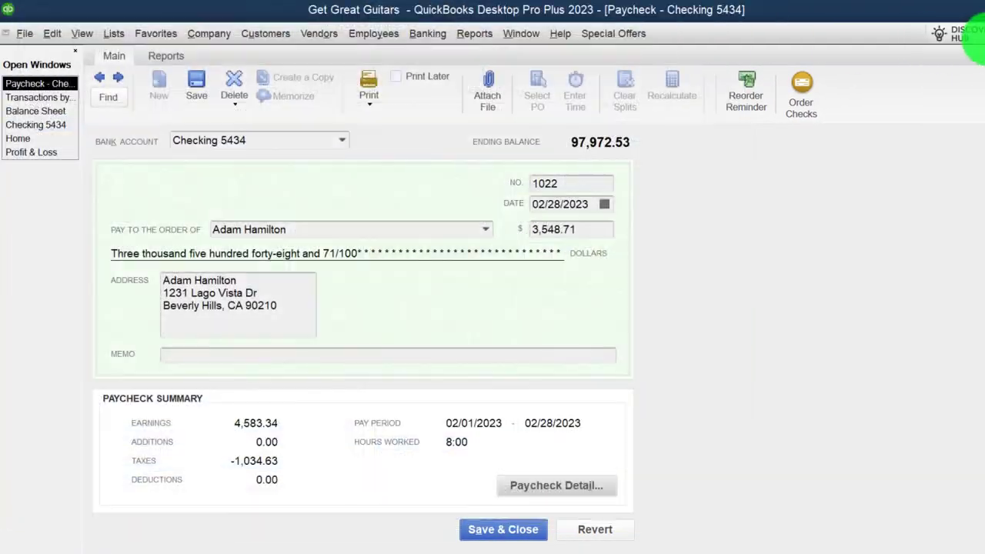
{"action": "key", "text": "Escape"}
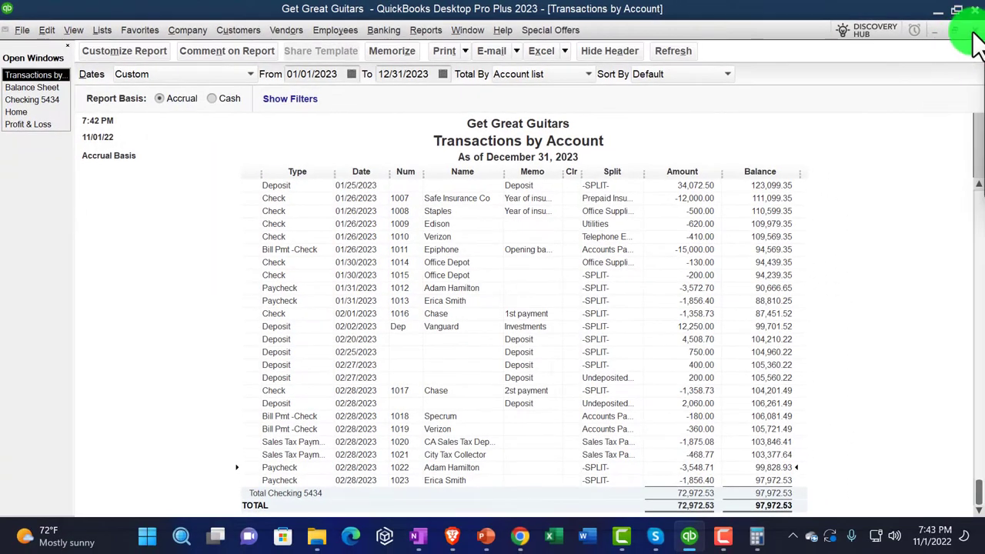
{"action": "left_click", "coordinate": [972, 34]}
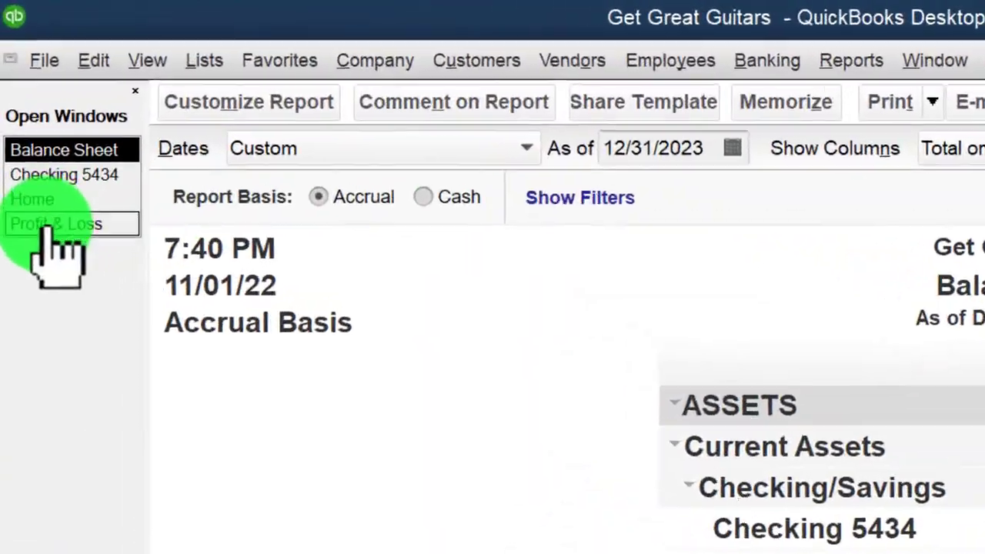
- Drill into Payroll Expenses from the Profit & Loss report and review the paycheck detail behind check 1022
{"action": "left_click", "coordinate": [23, 111]}
{"action": "scroll", "coordinate": [231, 347], "scroll_direction": "down", "scroll_amount": 5}
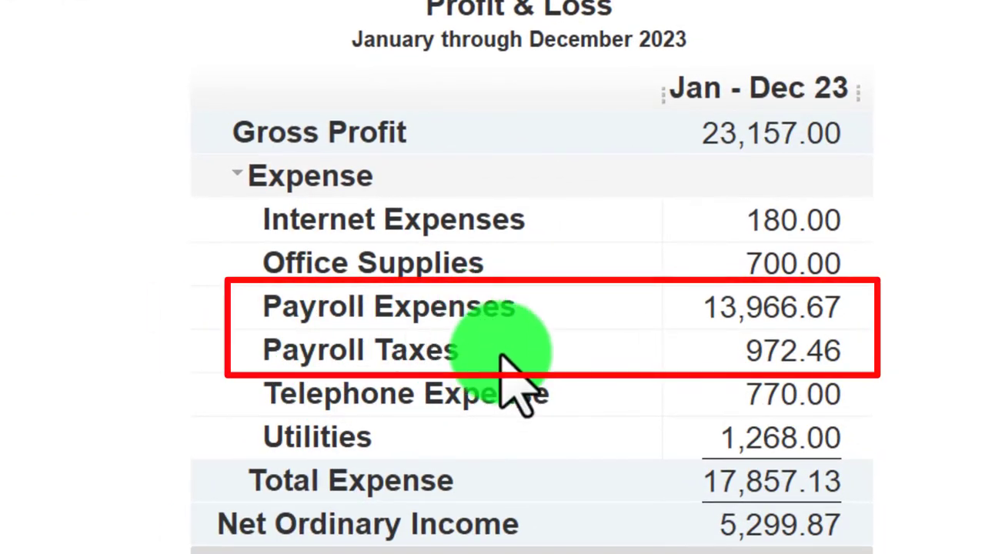
{"action": "double_click", "coordinate": [722, 304]}
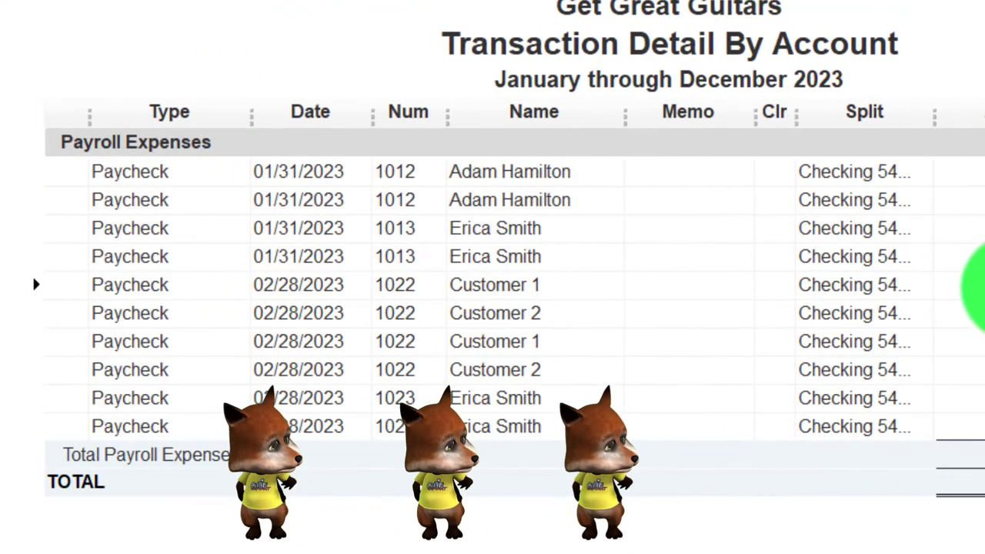
{"action": "double_click", "coordinate": [980, 285]}
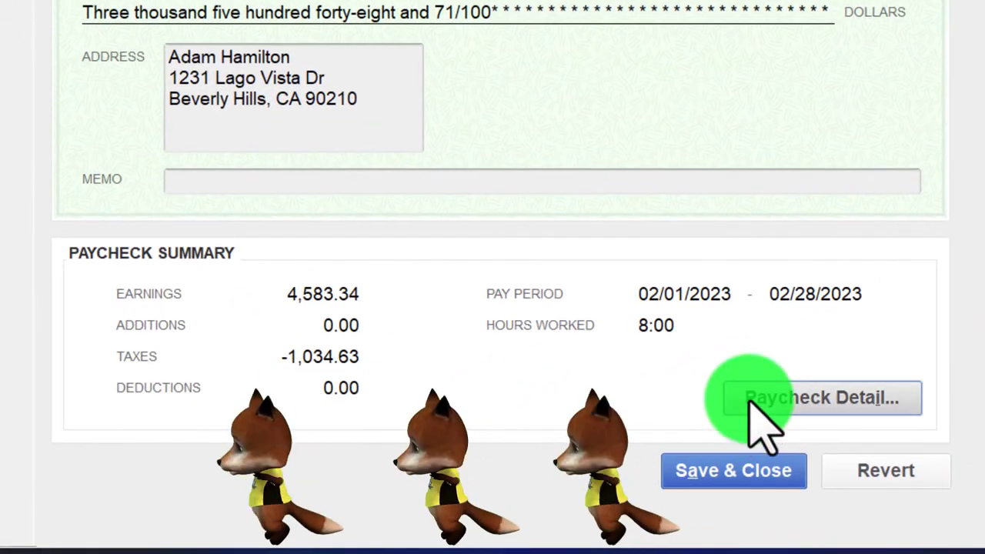
{"action": "left_click", "coordinate": [751, 402]}
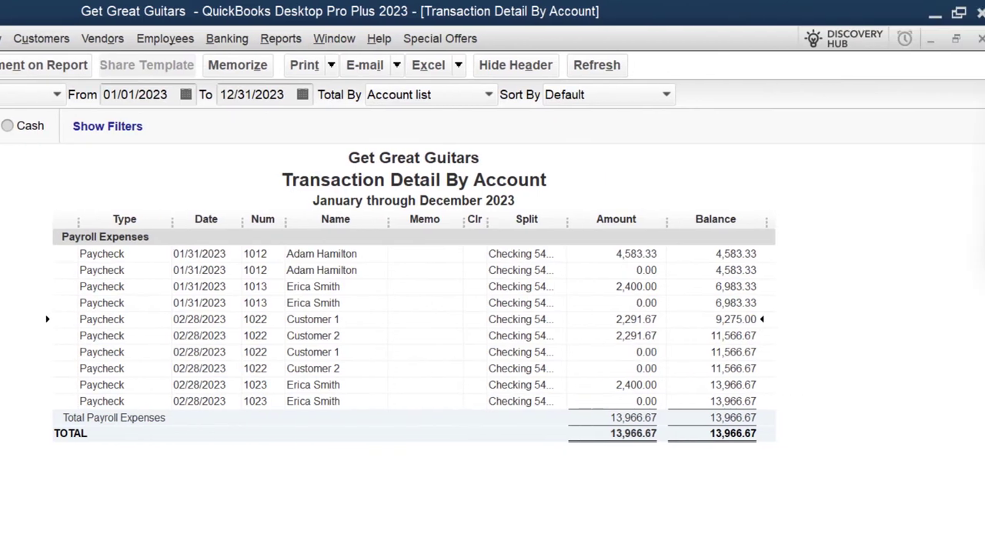
- Calculate 2291.67 times 2 in the calculator to check the salary split between the two customers
{"action": "key", "text": "alt+Tab"}
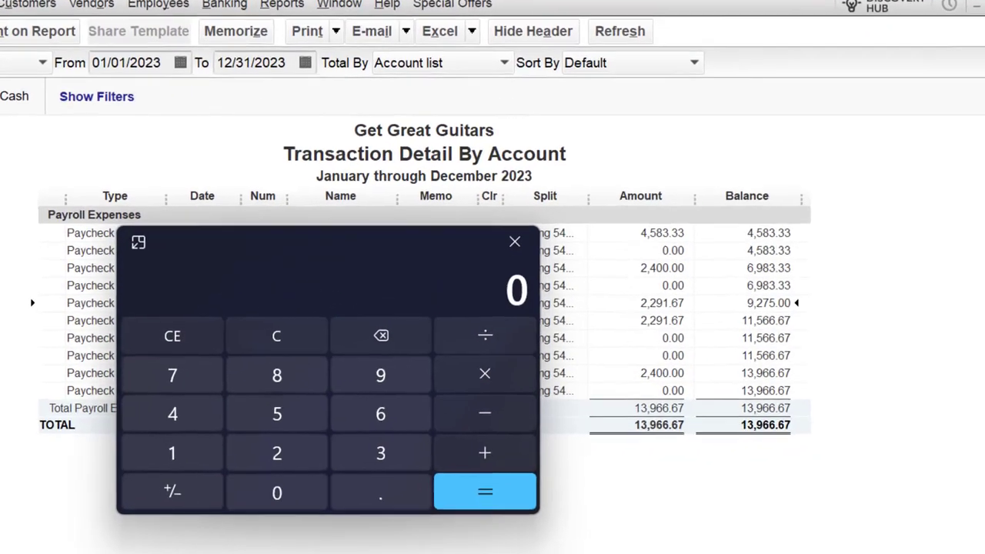
{"action": "type", "text": "2291"}
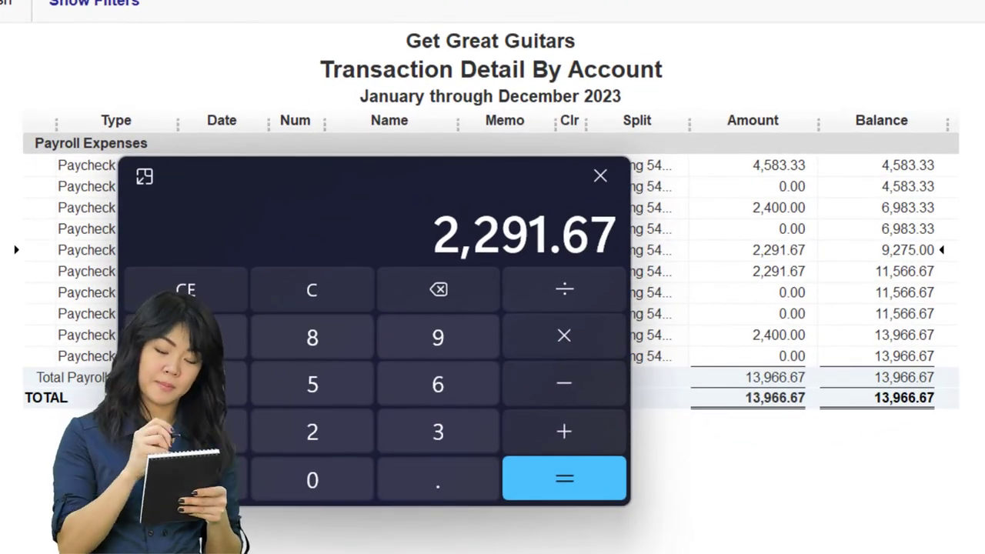
{"action": "type", "text": "1.6"}
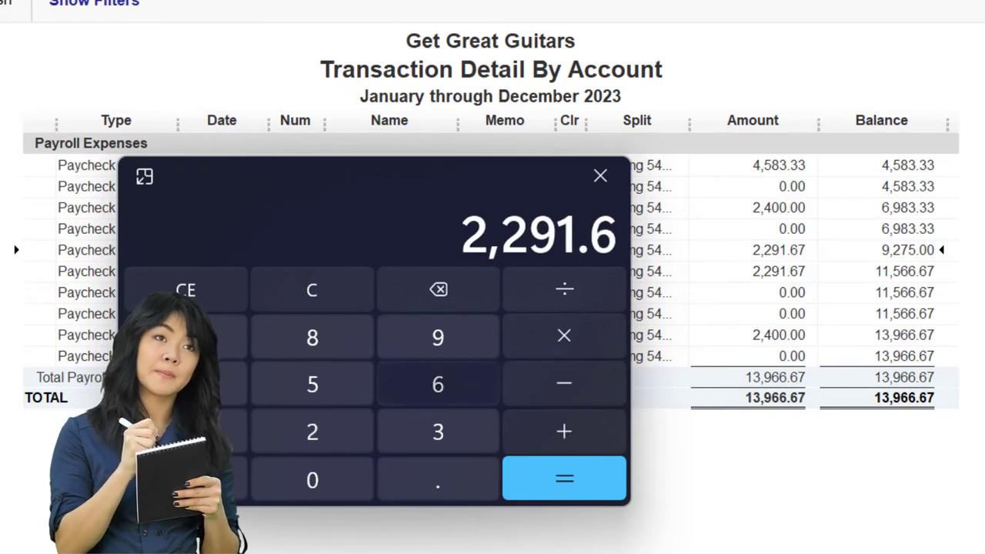
{"action": "type", "text": "7*2"}
{"action": "key", "text": "Return"}
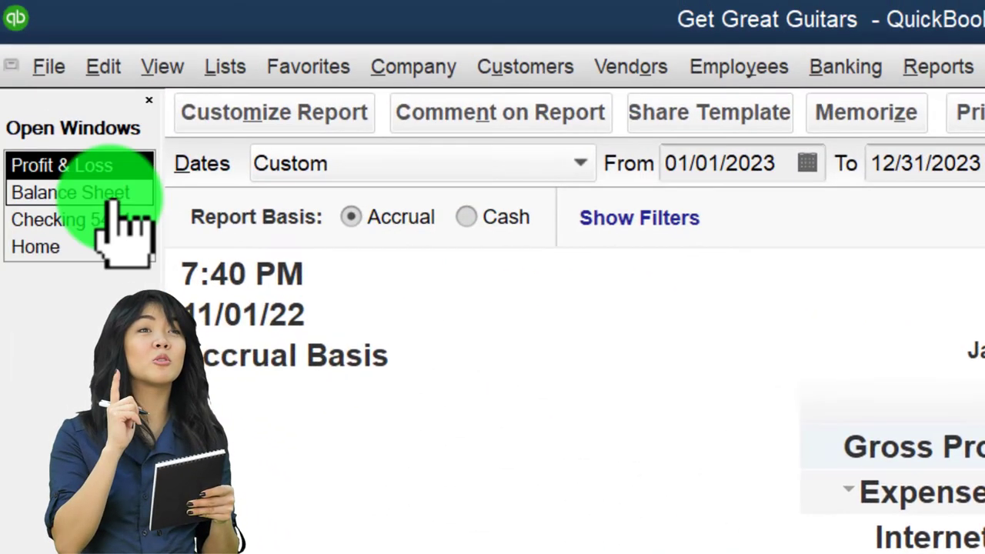
- Examine the 02/28/2023 paycheck entries behind Payroll Liabilities on the Balance Sheet, then return to the report
{"action": "left_click", "coordinate": [104, 194]}
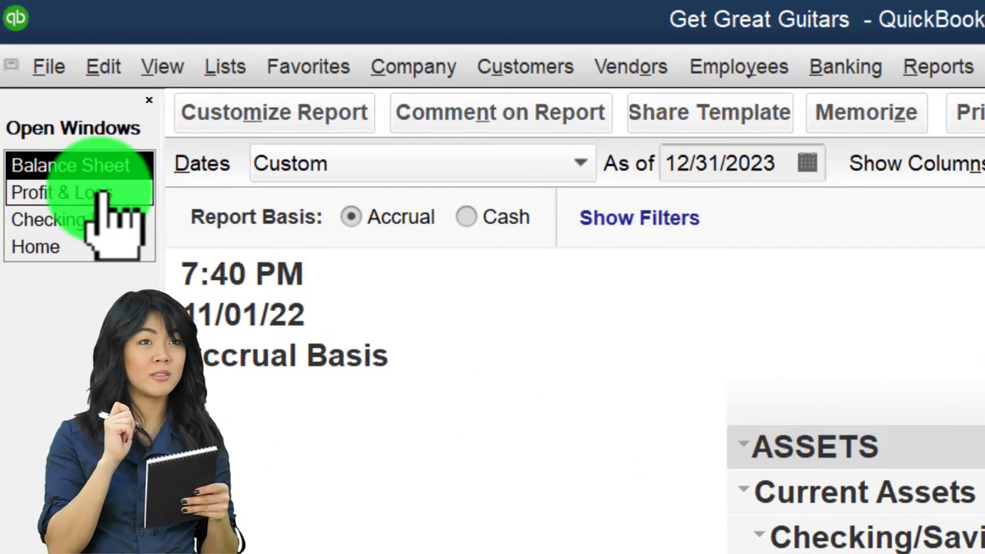
{"action": "scroll", "coordinate": [846, 493], "scroll_direction": "down", "scroll_amount": 3}
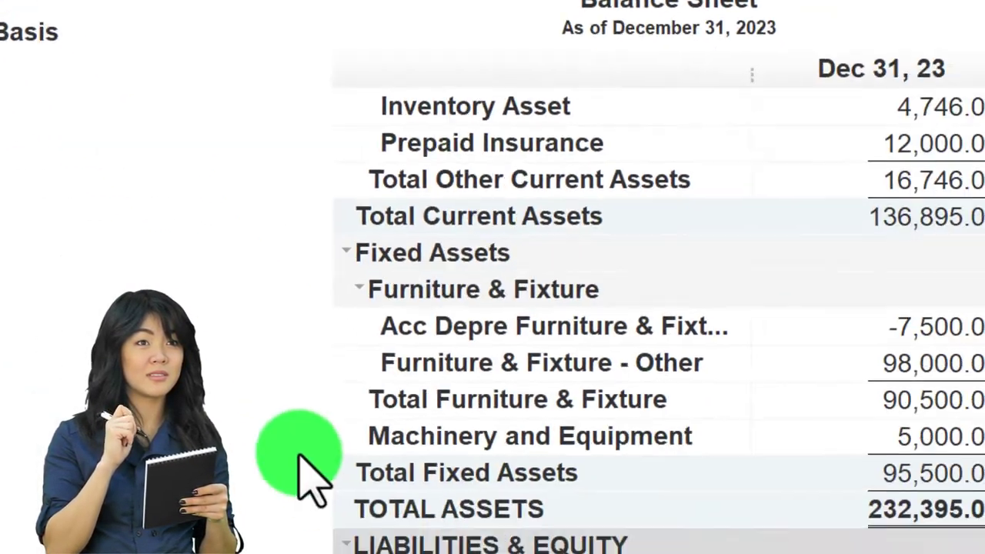
{"action": "scroll", "coordinate": [305, 470], "scroll_direction": "down", "scroll_amount": 8}
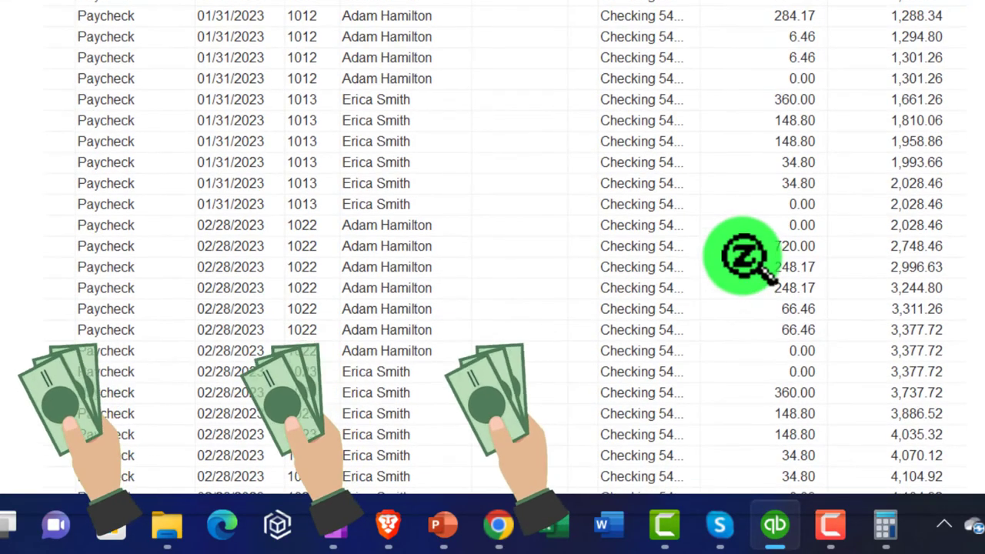
{"action": "scroll", "coordinate": [742, 258], "scroll_direction": "down", "scroll_amount": 1}
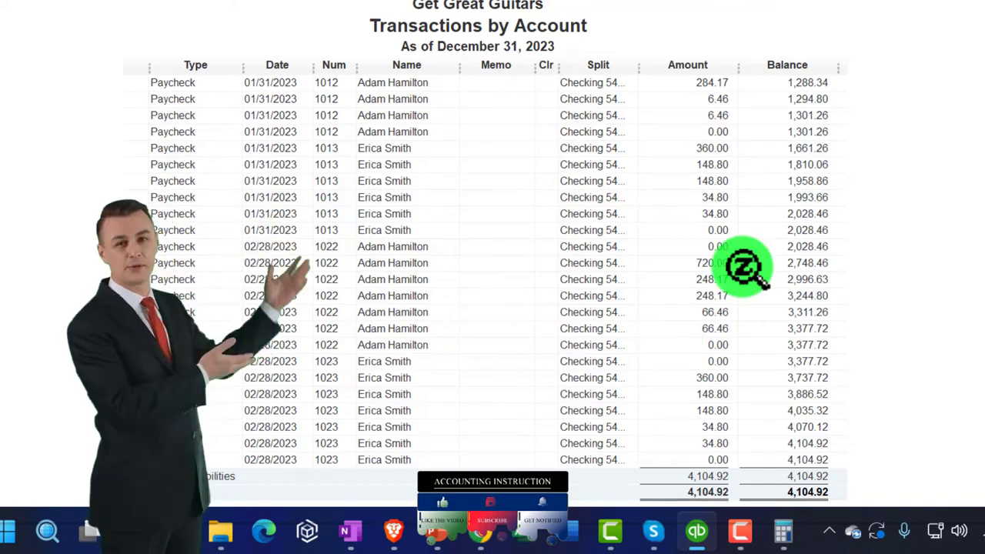
{"action": "key", "text": "alt+Left"}
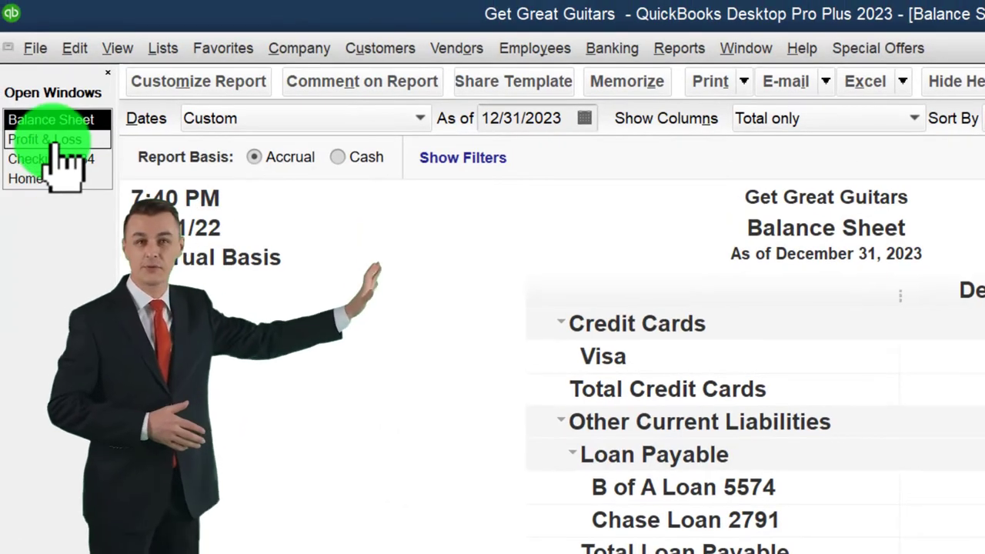
- Drill into Payroll Taxes from the Profit & Loss, review the company taxes on check 1023, and return to the report
{"action": "left_click", "coordinate": [54, 140]}
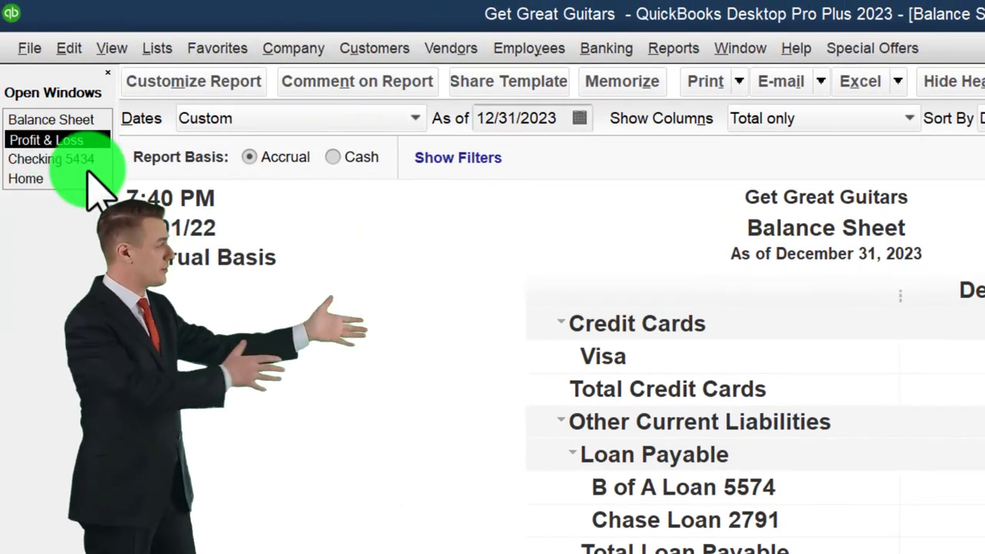
{"action": "scroll", "coordinate": [323, 401], "scroll_direction": "down", "scroll_amount": 3}
{"action": "scroll", "coordinate": [265, 354], "scroll_direction": "up", "scroll_amount": 1}
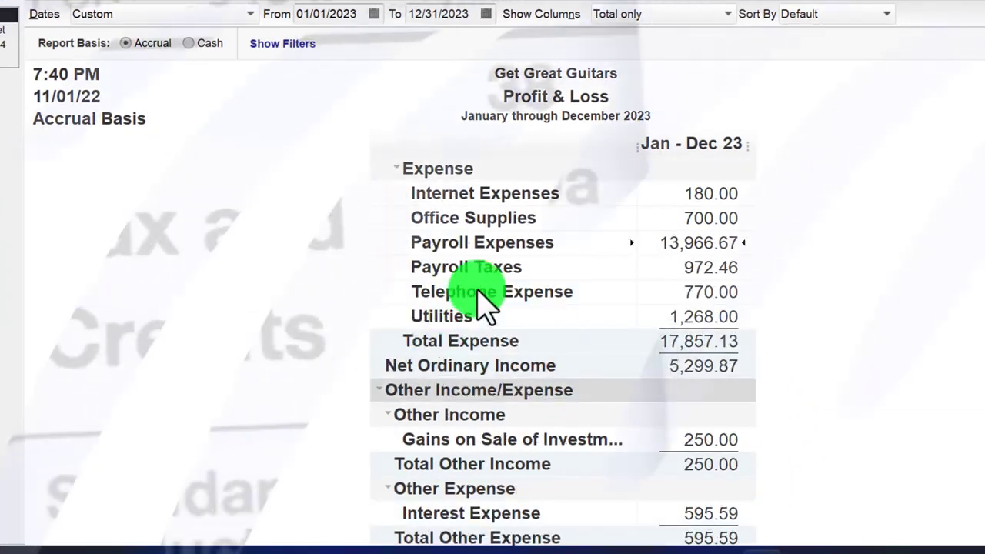
{"action": "double_click", "coordinate": [716, 269]}
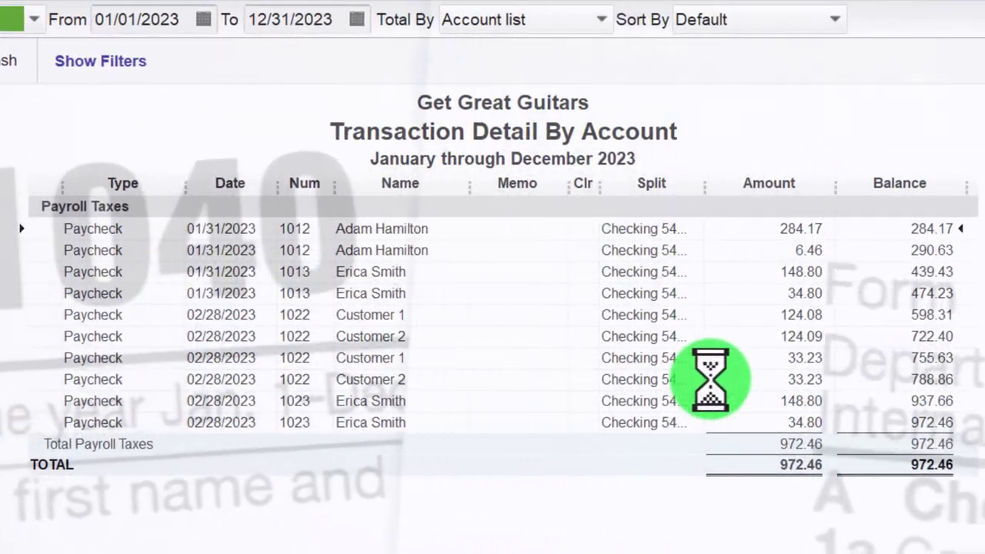
{"action": "double_click", "coordinate": [797, 401]}
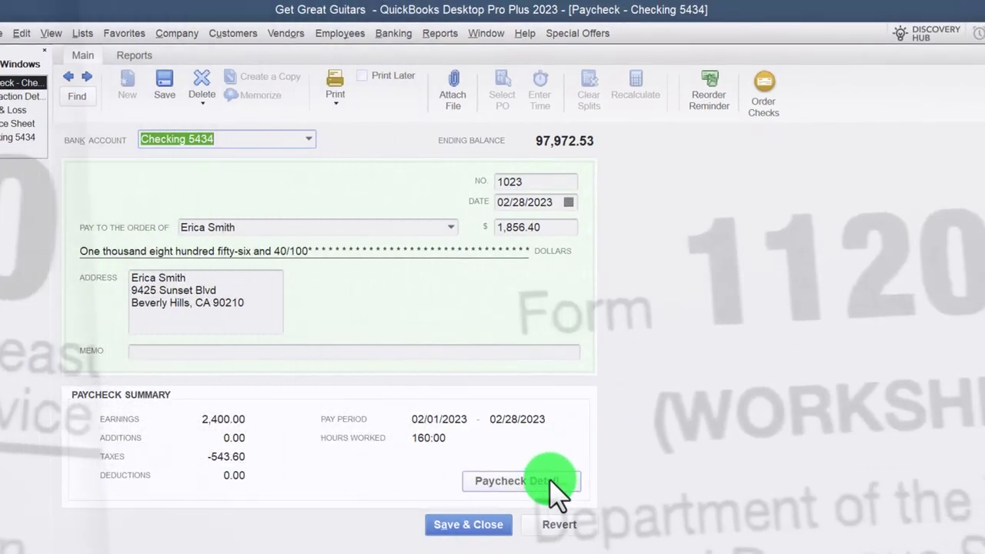
{"action": "left_click", "coordinate": [551, 481]}
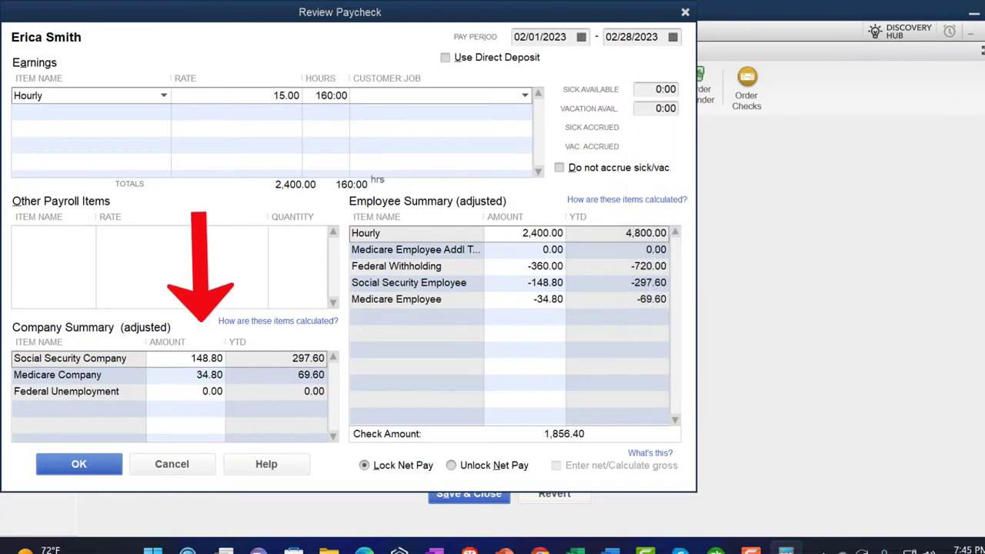
{"action": "left_click", "coordinate": [683, 12]}
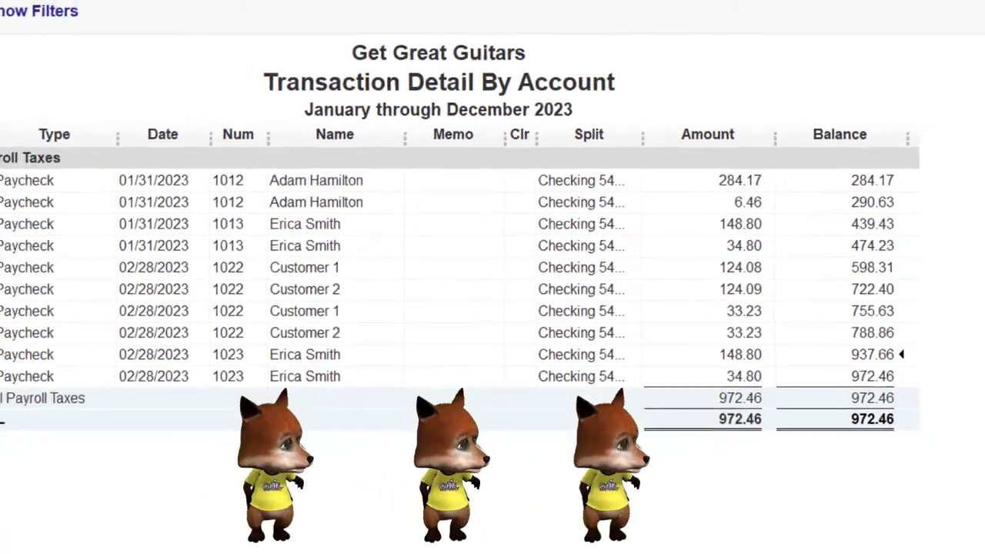
{"action": "left_click", "coordinate": [975, 30]}
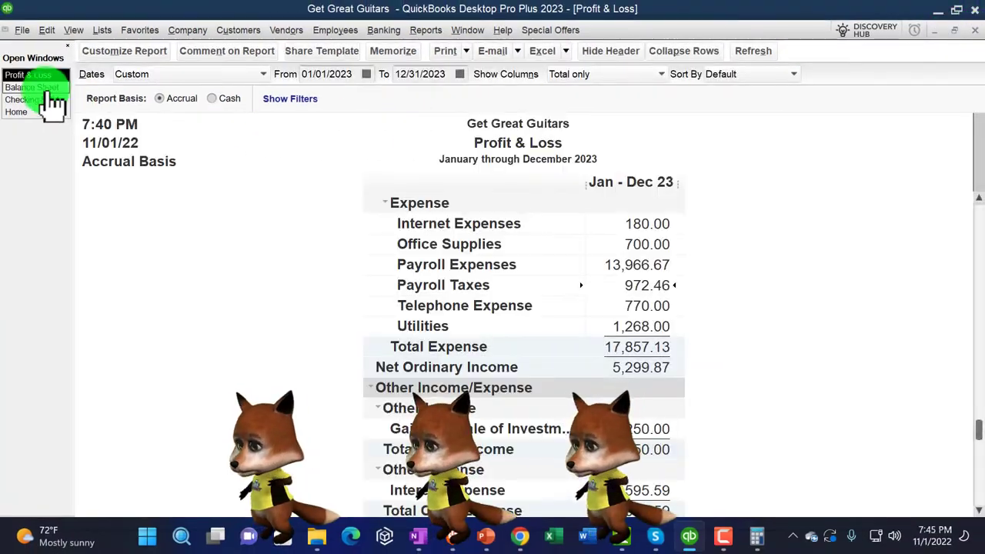
- Compare the check 1023 tax entries within Payroll Liabilities from the Balance Sheet, then close the transaction list
{"action": "left_click", "coordinate": [34, 87]}
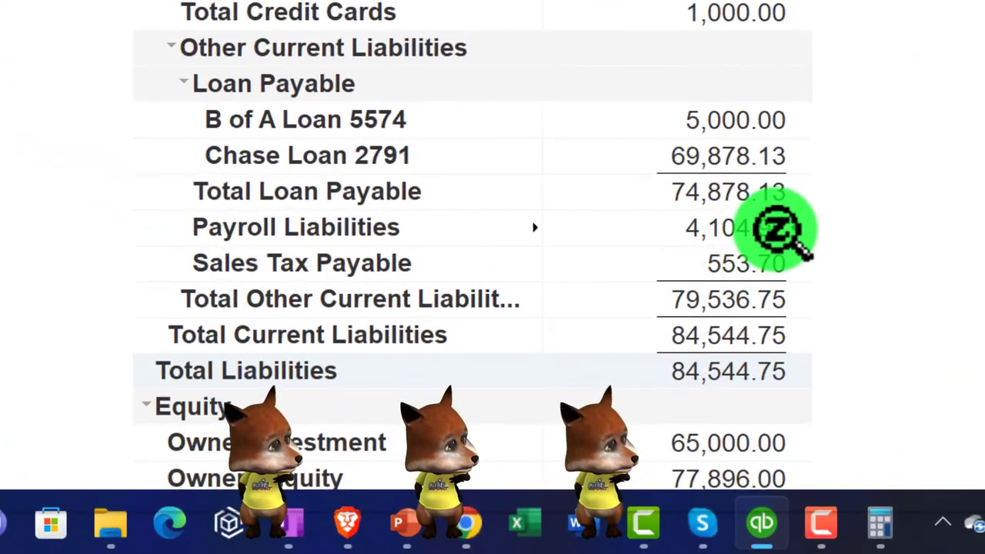
{"action": "scroll", "coordinate": [772, 225], "scroll_direction": "down", "scroll_amount": 1}
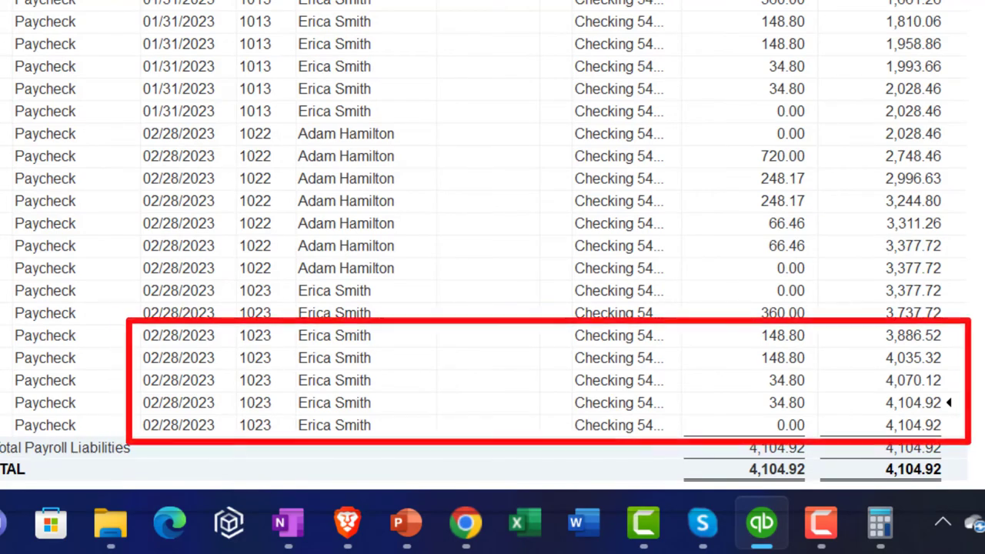
{"action": "key", "text": "Escape"}
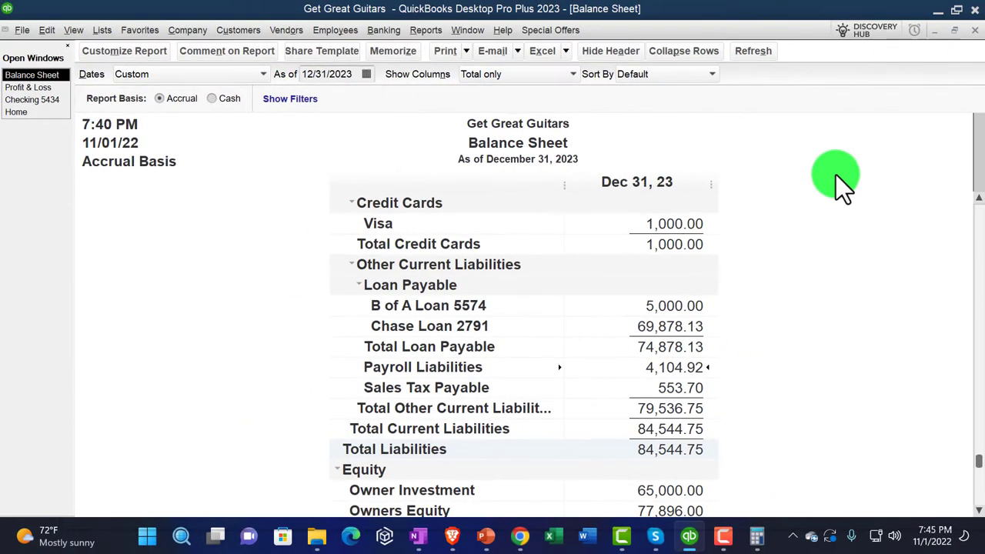
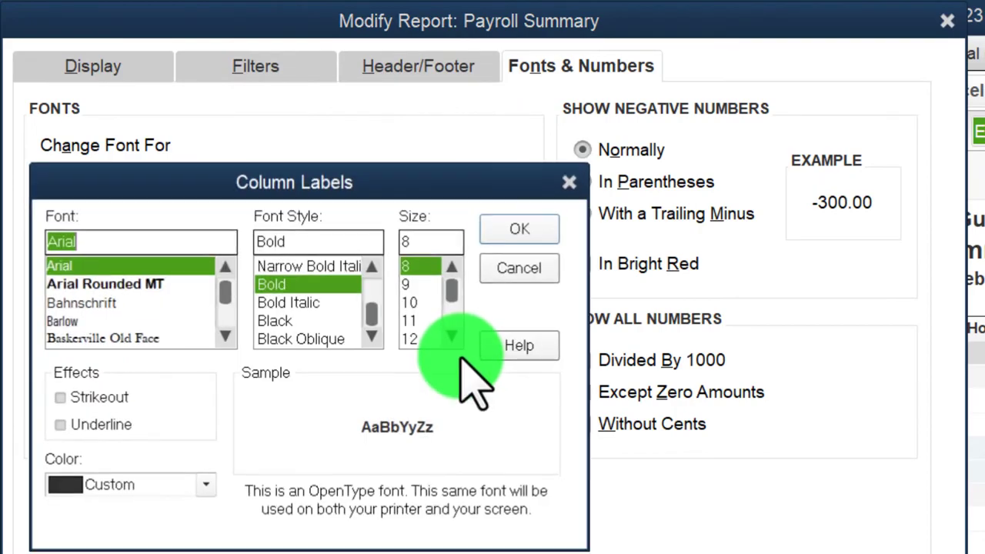
- Apply the larger column label font to all related fonts in the Payroll Summary report
{"action": "left_click", "coordinate": [520, 229]}
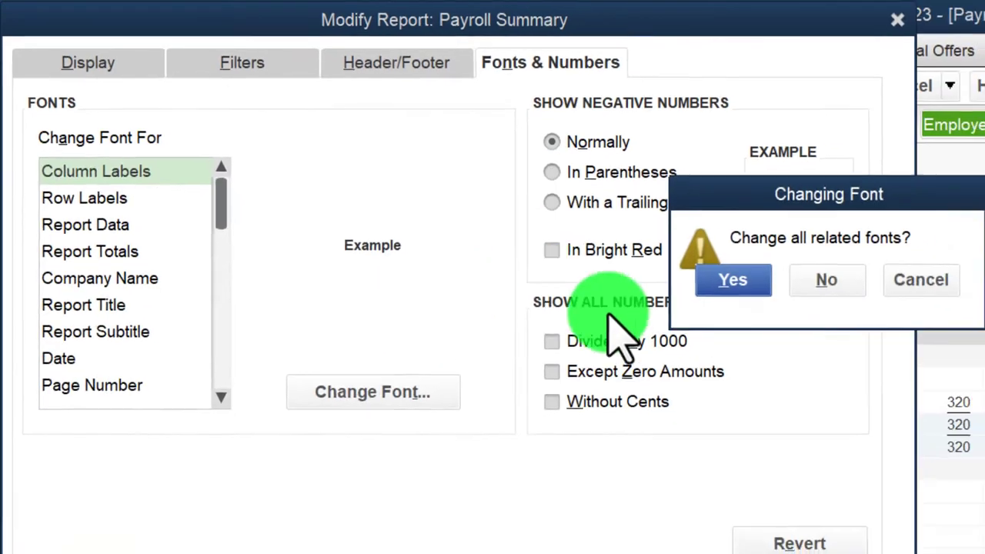
{"action": "left_click", "coordinate": [728, 279]}
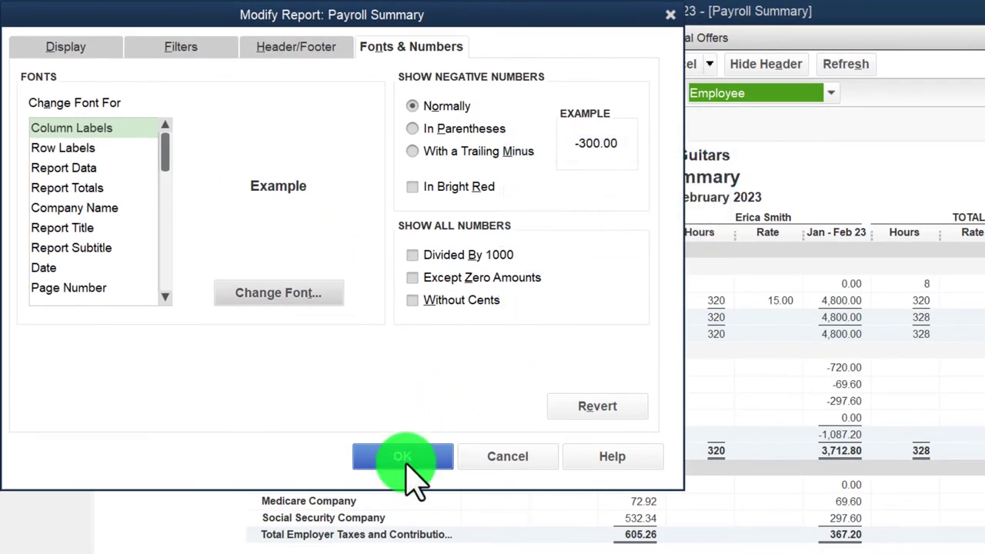
{"action": "left_click", "coordinate": [404, 458]}
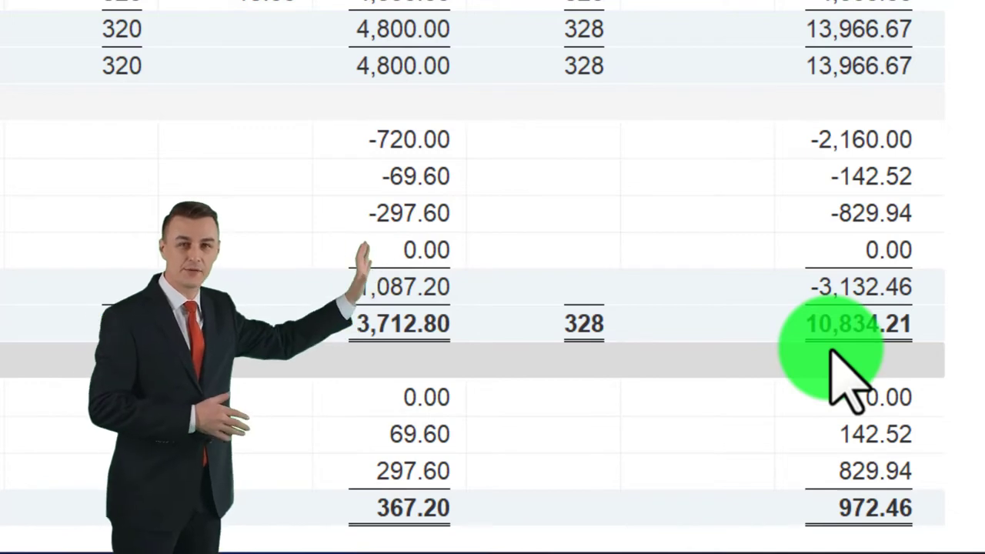
{"action": "scroll", "coordinate": [835, 370], "scroll_direction": "up", "scroll_amount": 5}
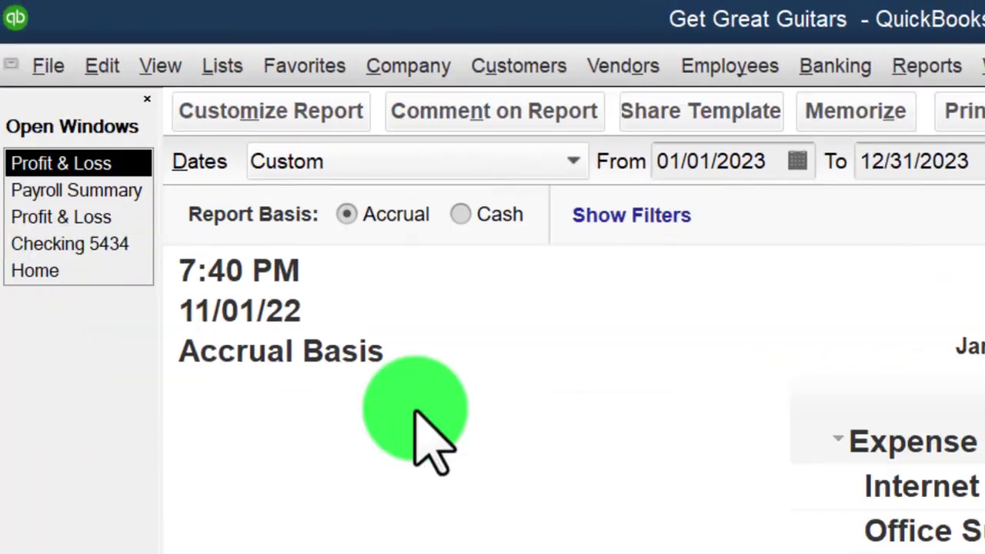
- Set the Profit & Loss dates to 01/01/2023 through 02/28/2023 with columns by Month, and review the payroll expense and tax lines
{"action": "left_click", "coordinate": [772, 165]}
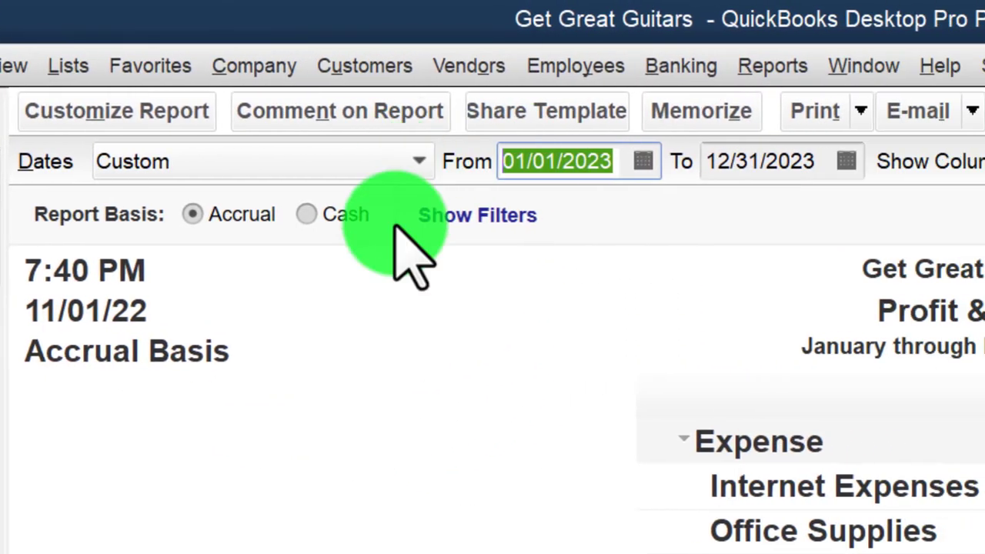
{"action": "key", "text": "Tab"}
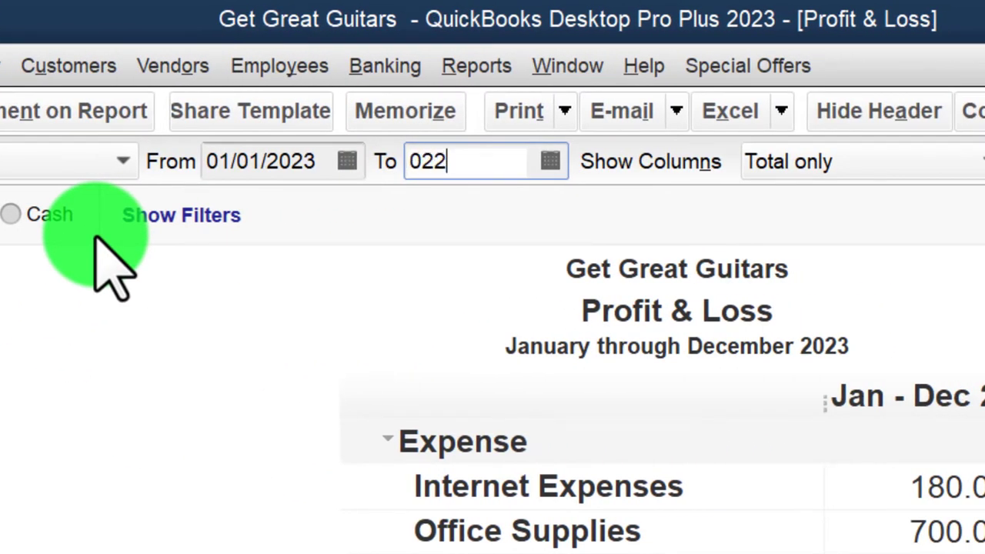
{"action": "key", "text": "Tab"}
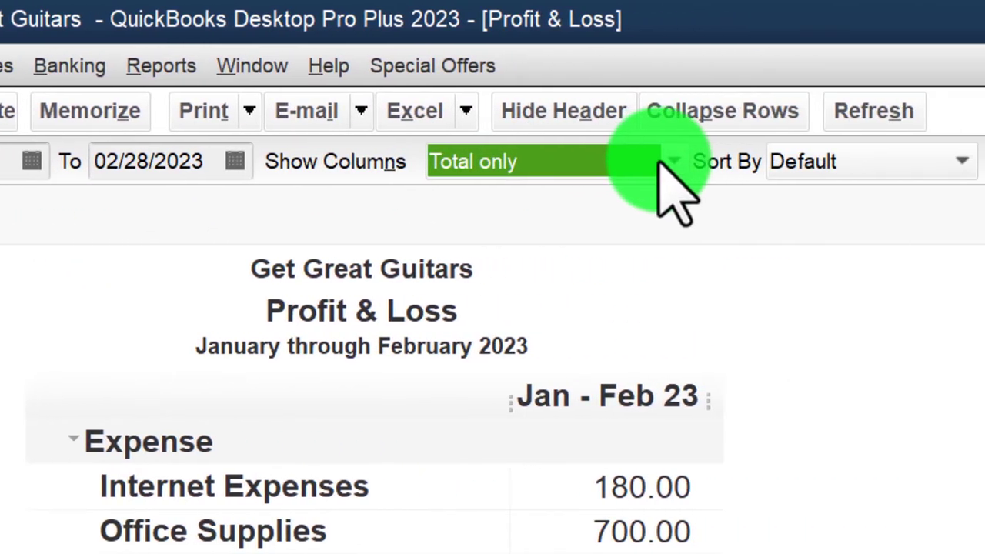
{"action": "left_click", "coordinate": [663, 162]}
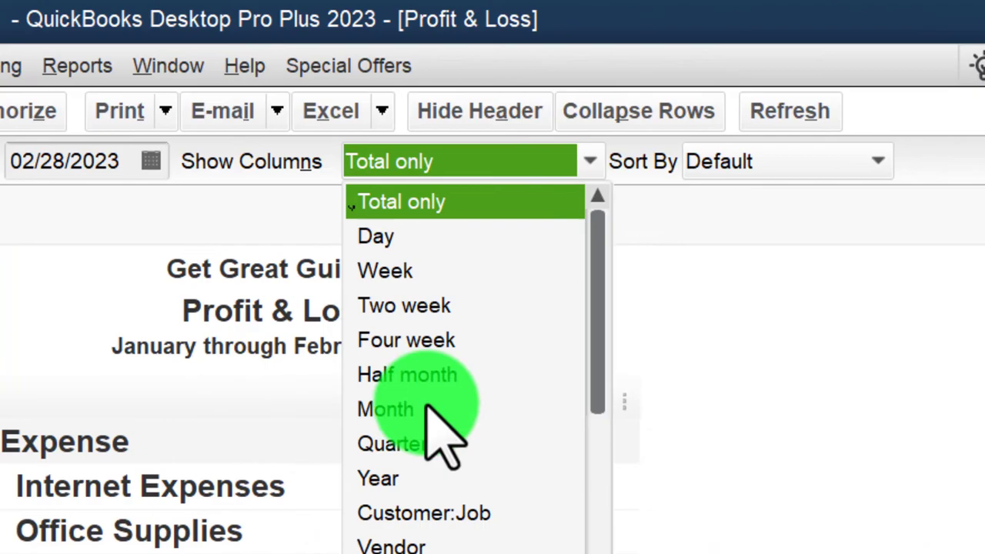
{"action": "left_click", "coordinate": [428, 408]}
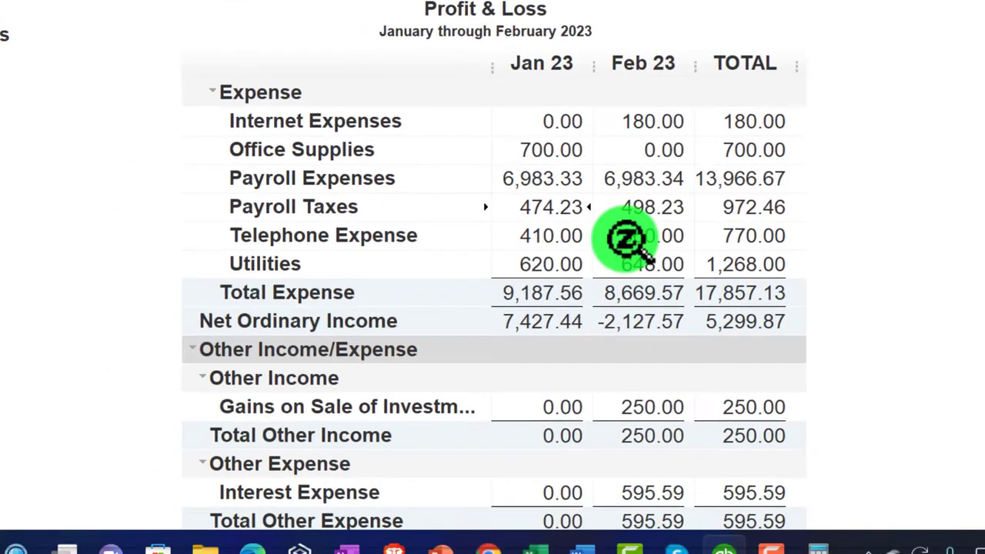
{"action": "scroll", "coordinate": [625, 240], "scroll_direction": "down", "scroll_amount": 1}
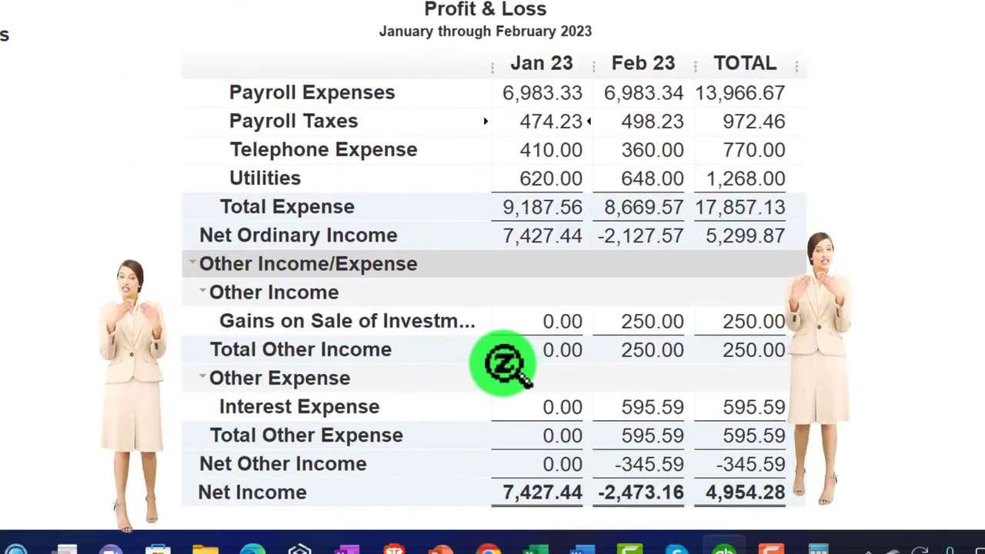
{"action": "scroll", "coordinate": [460, 376], "scroll_direction": "up", "scroll_amount": 3}
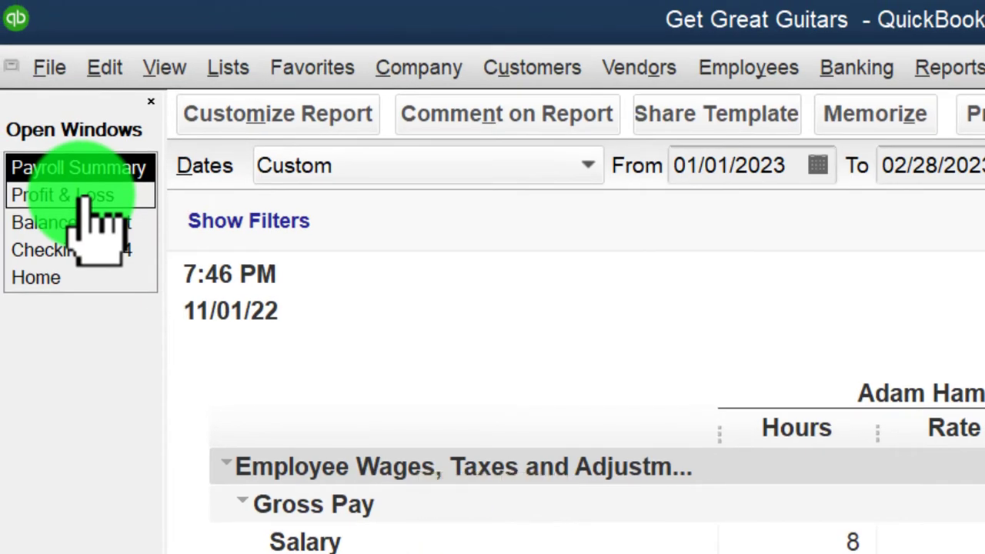
- Calculate 3132.46 plus 972.46 from the Payroll Summary and compare the sum with Payroll Liabilities on the Balance Sheet
{"action": "left_click", "coordinate": [87, 196]}
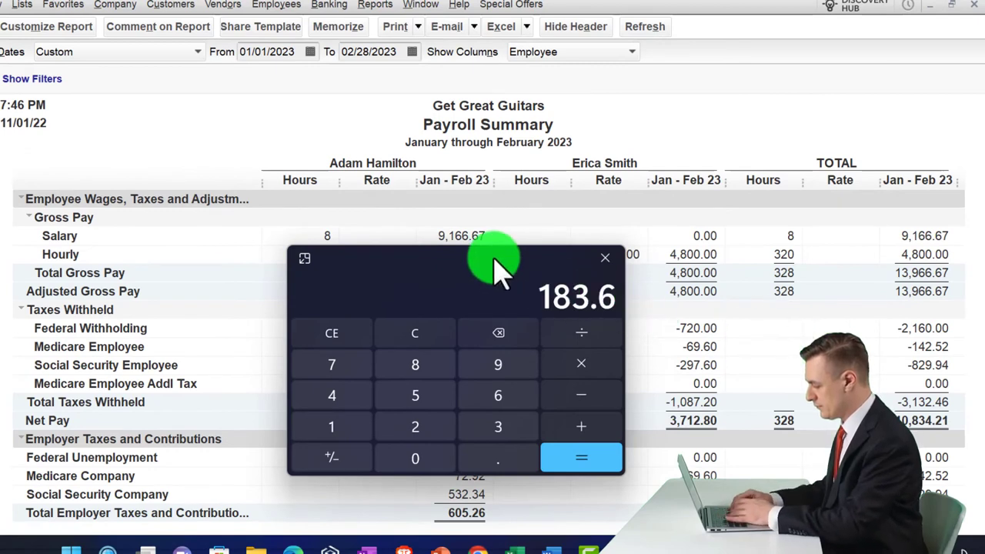
{"action": "left_click_drag", "start_coordinate": [497, 265], "coordinate": [618, 136]}
{"action": "left_click", "coordinate": [536, 201]}
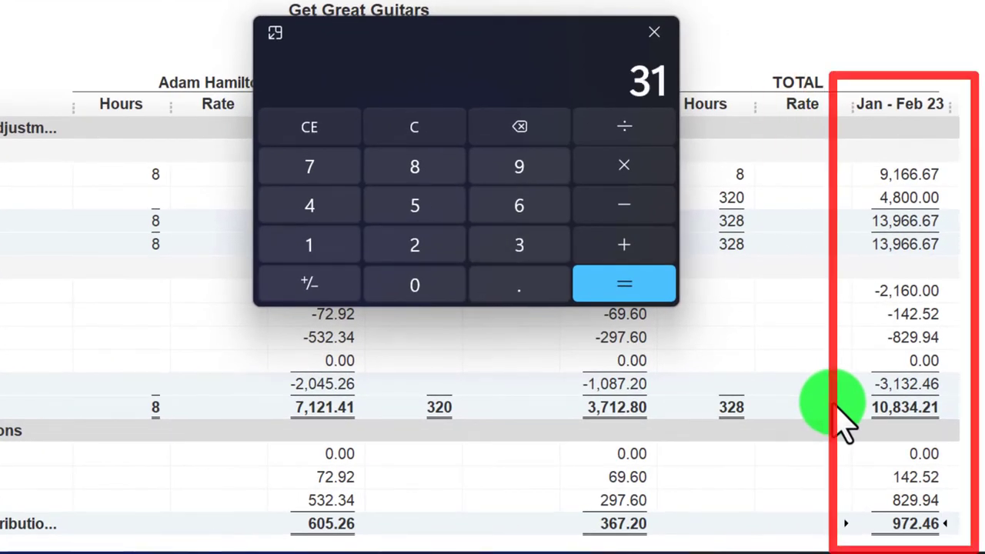
{"action": "type", "text": "32.46"}
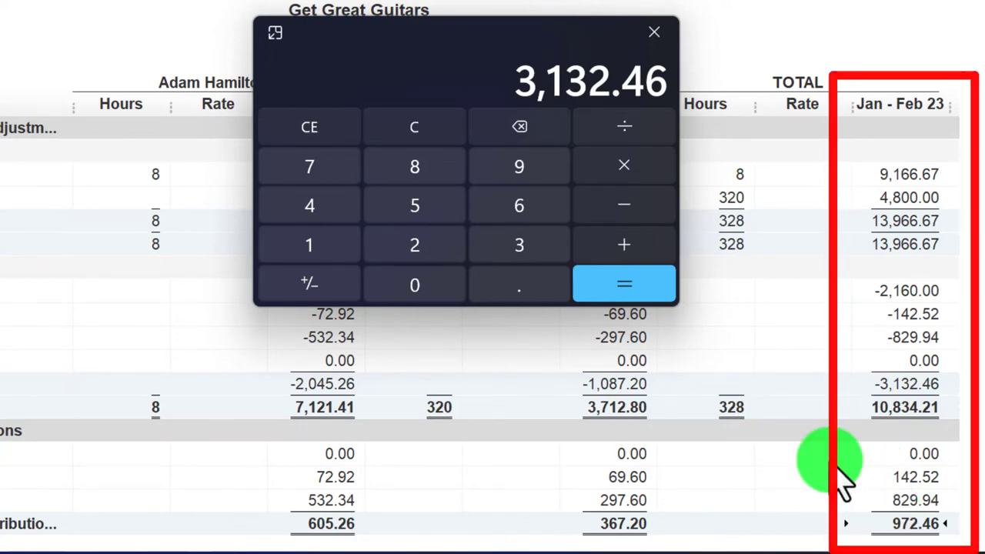
{"action": "left_click", "coordinate": [633, 246]}
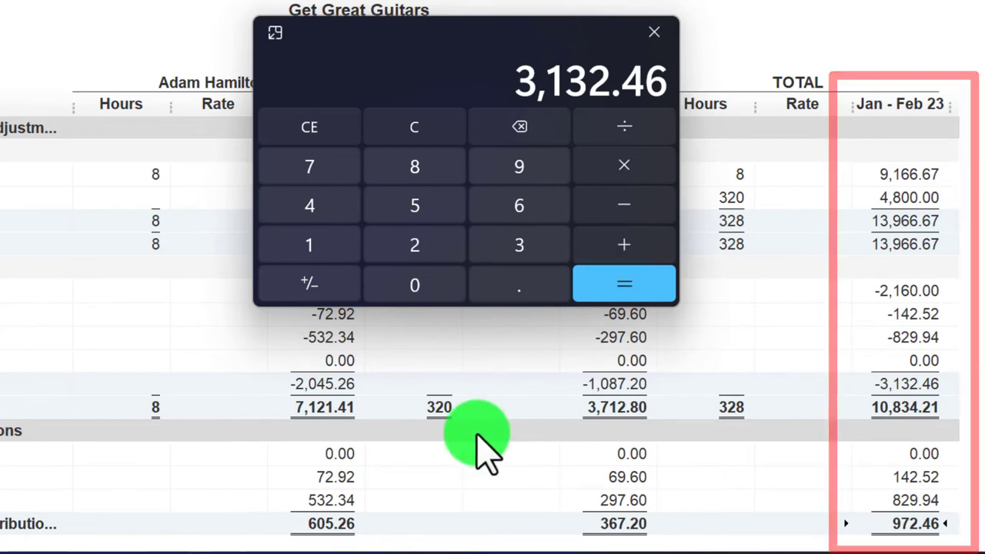
{"action": "type", "text": "972.46"}
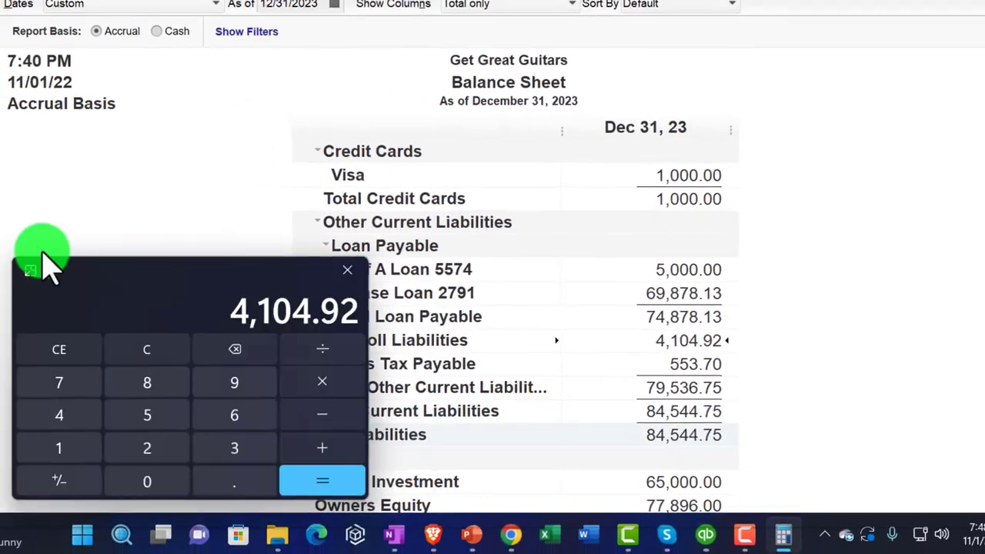
{"action": "left_click_drag", "start_coordinate": [39, 248], "coordinate": [165, 143]}
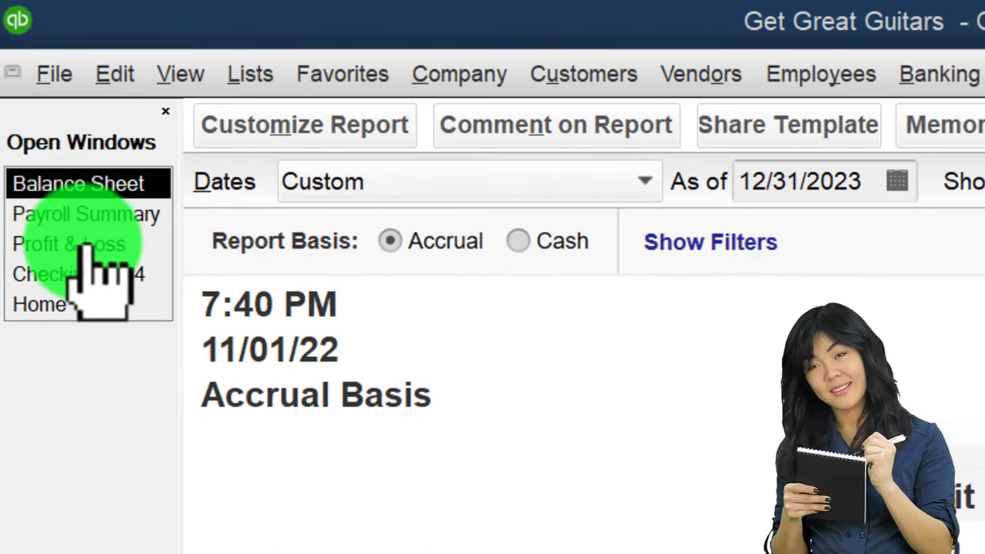
- Return to the Payroll Summary and set its date range to 02/01/2023 through 02/28/2023
{"action": "left_click", "coordinate": [92, 214]}
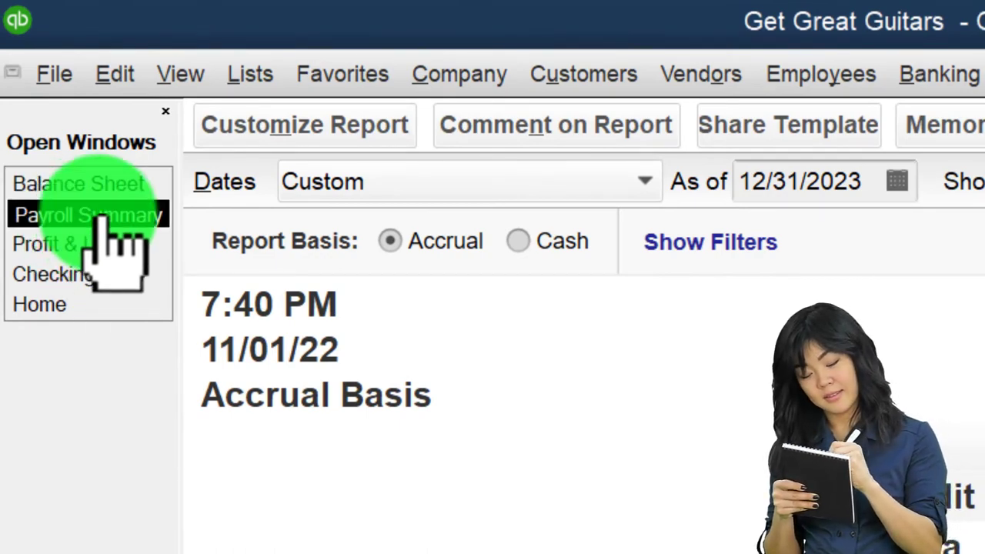
{"action": "left_click_drag", "start_coordinate": [864, 181], "coordinate": [756, 161]}
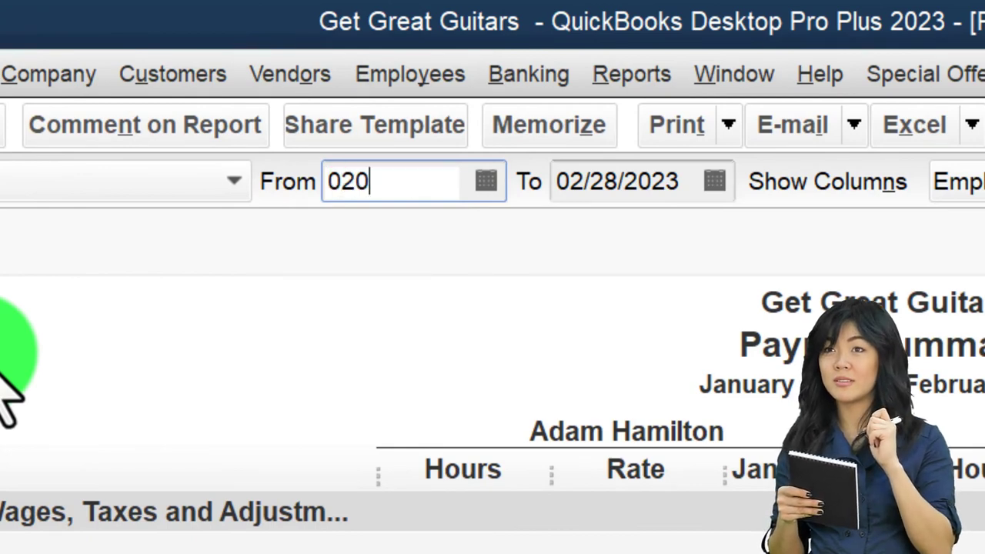
{"action": "key", "text": "Tab"}
{"action": "key", "text": "Tab"}
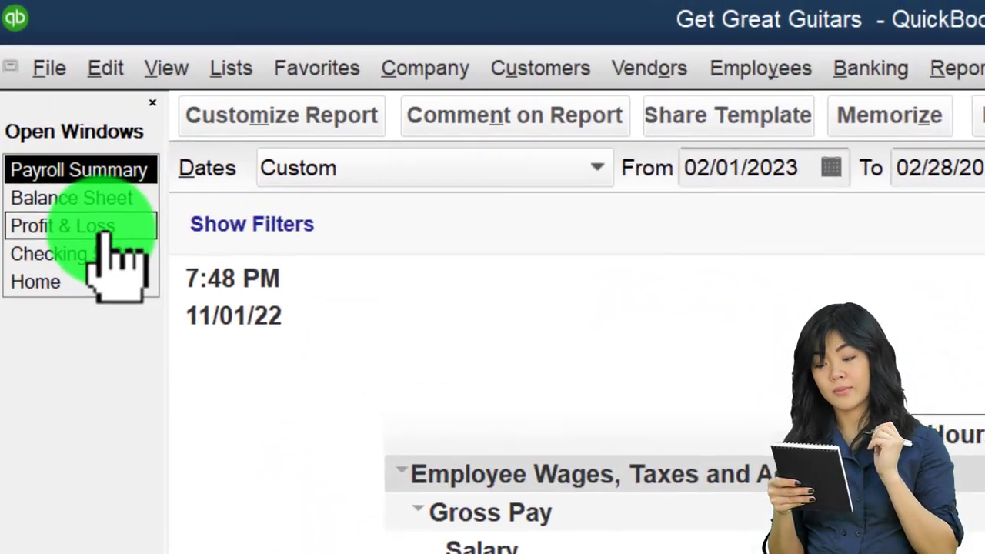
- Compare February's Payroll Expenses and Payroll Taxes on the Profit & Loss with the gross pay and employer taxes in the Payroll Summary
{"action": "left_click", "coordinate": [100, 229]}
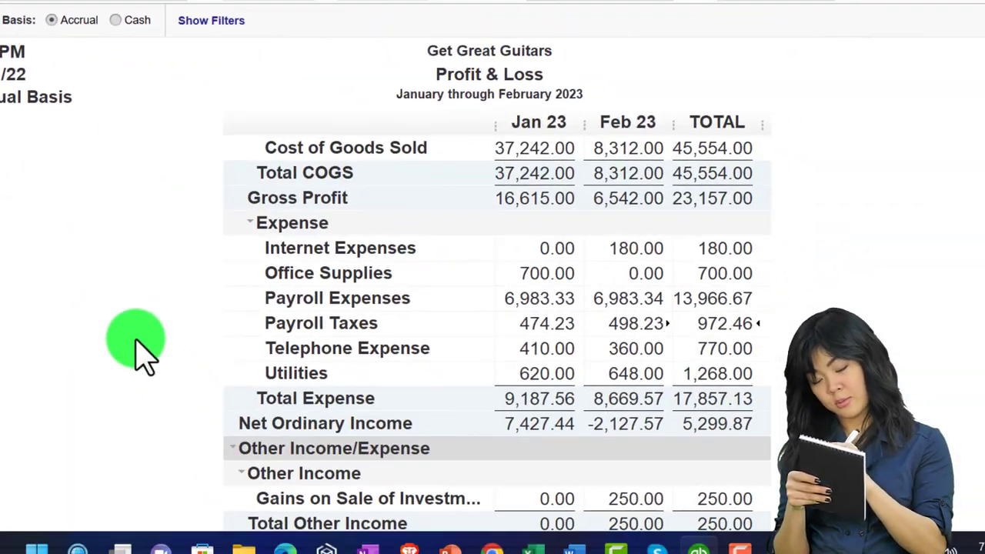
{"action": "scroll", "coordinate": [140, 356], "scroll_direction": "up", "scroll_amount": 3}
{"action": "scroll", "coordinate": [140, 355], "scroll_direction": "down", "scroll_amount": 4}
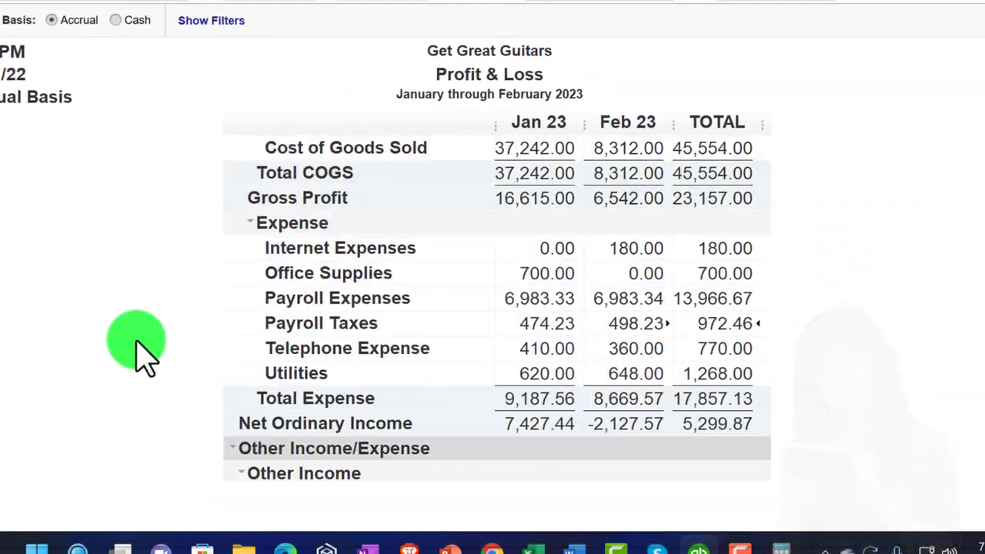
{"action": "scroll", "coordinate": [140, 355], "scroll_direction": "up", "scroll_amount": 1}
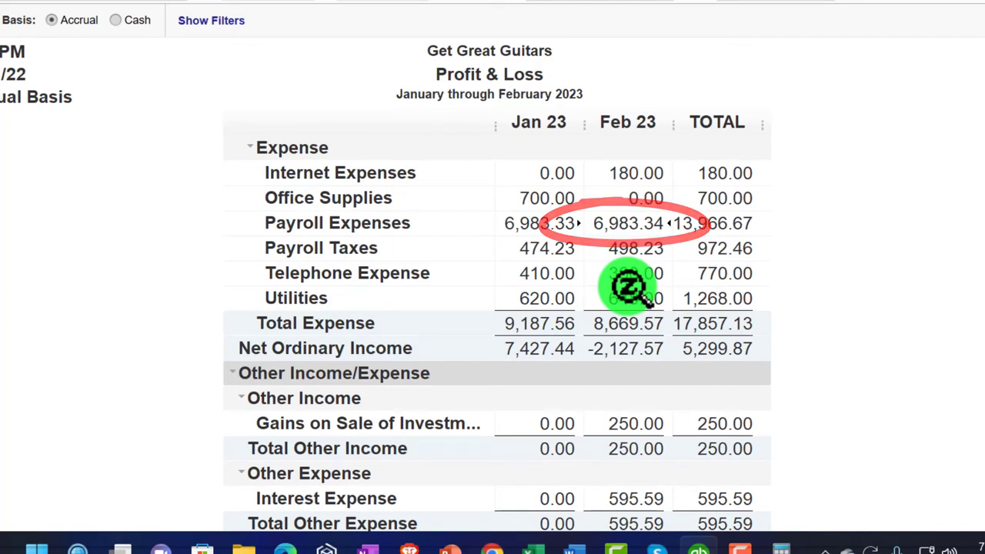
{"action": "double_click", "coordinate": [628, 224]}
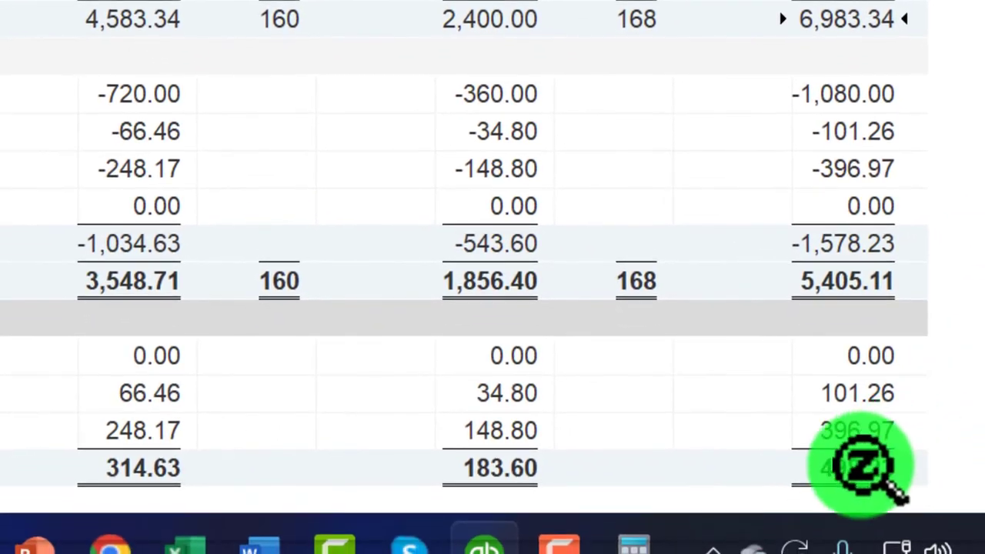
{"action": "left_click", "coordinate": [860, 465]}
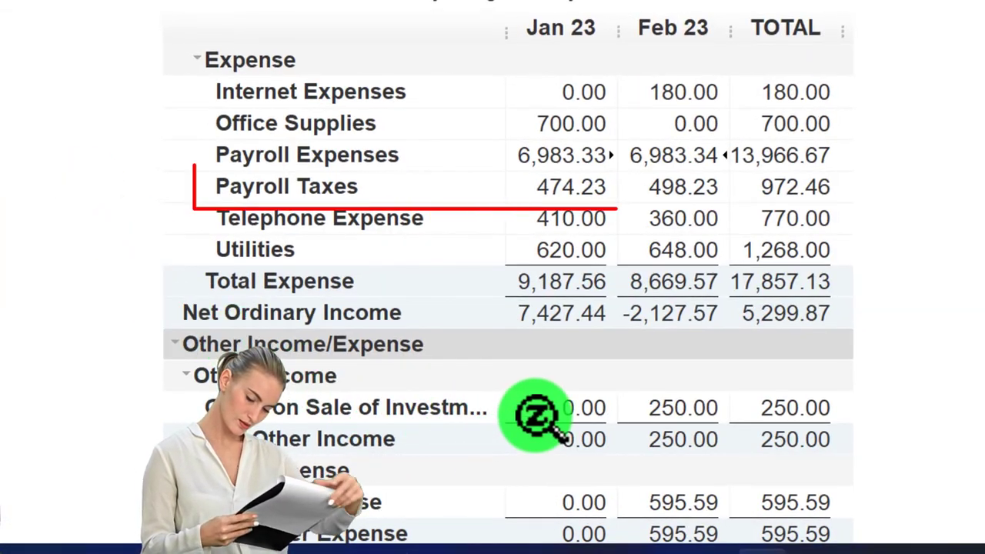
{"action": "left_click", "coordinate": [681, 187]}
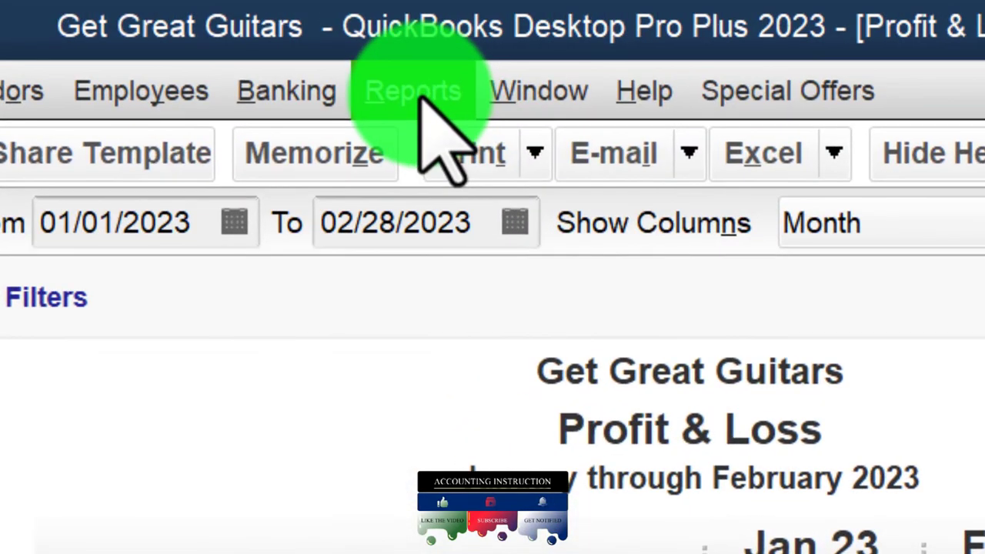
- Generate the Trial Balance report for 01/01/2023 to 12/31/2023
{"action": "left_click", "coordinate": [420, 96]}
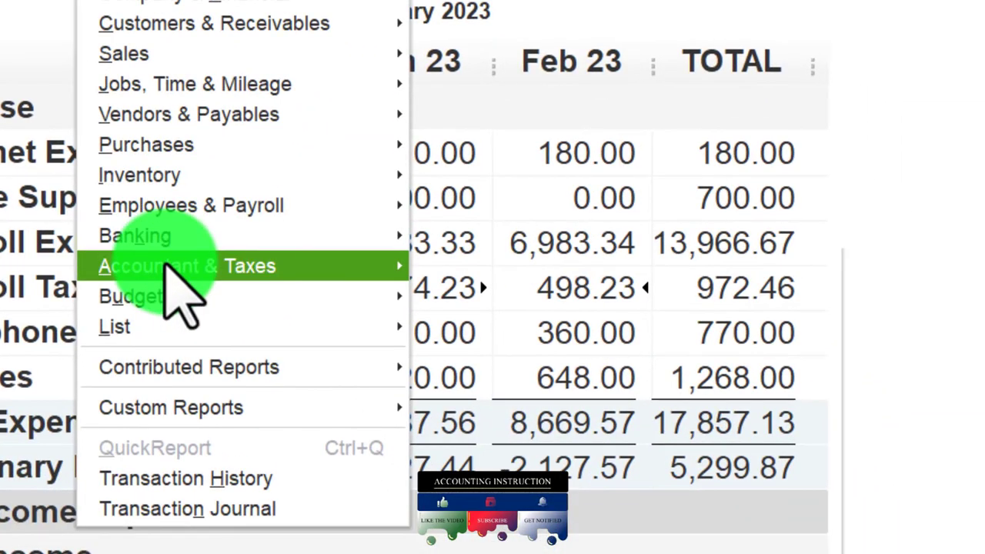
{"action": "mouse_move", "coordinate": [386, 270]}
{"action": "left_click", "coordinate": [427, 268]}
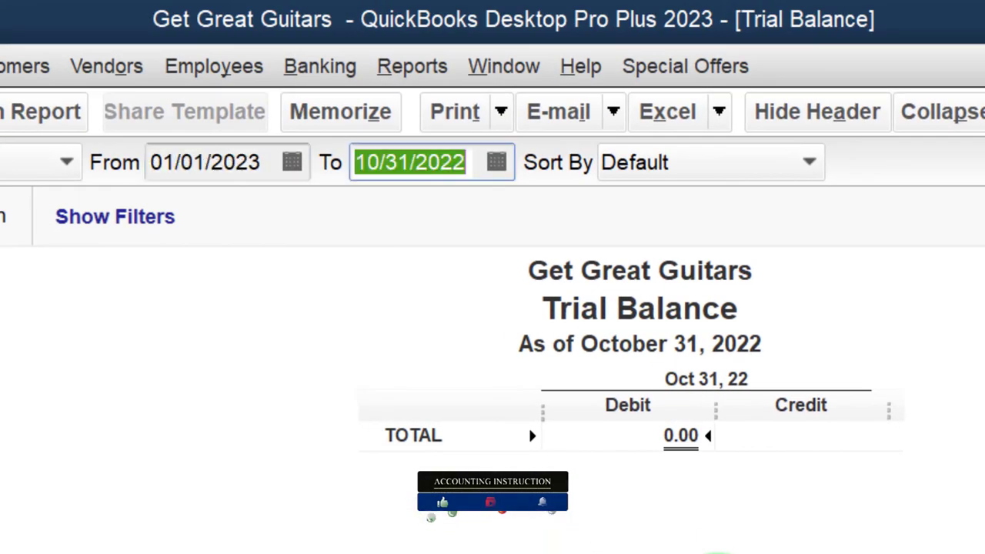
{"action": "key", "text": "Tab"}
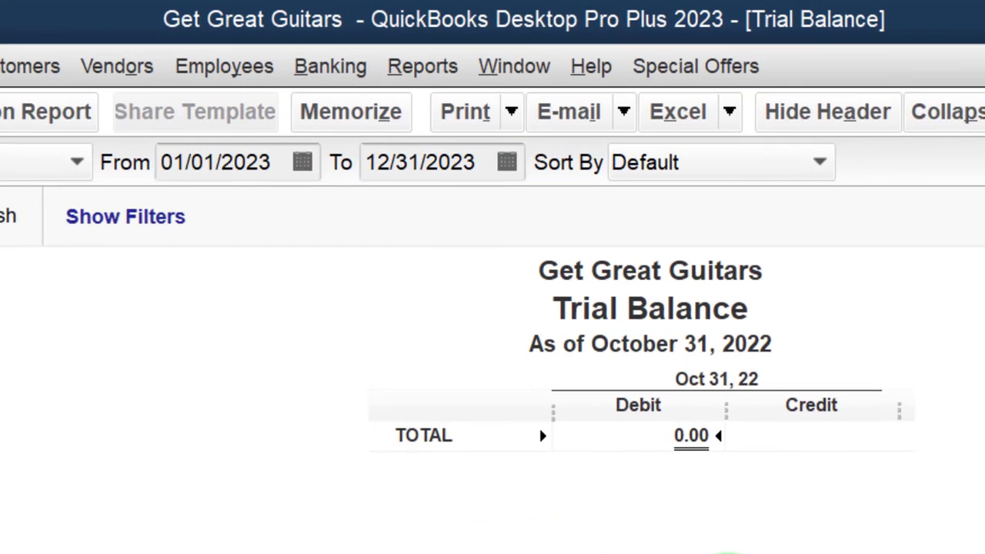
- Set the Trial Balance column labels to font size 16, apply it to all related fonts, and review the account balances
{"action": "left_click", "coordinate": [347, 114]}
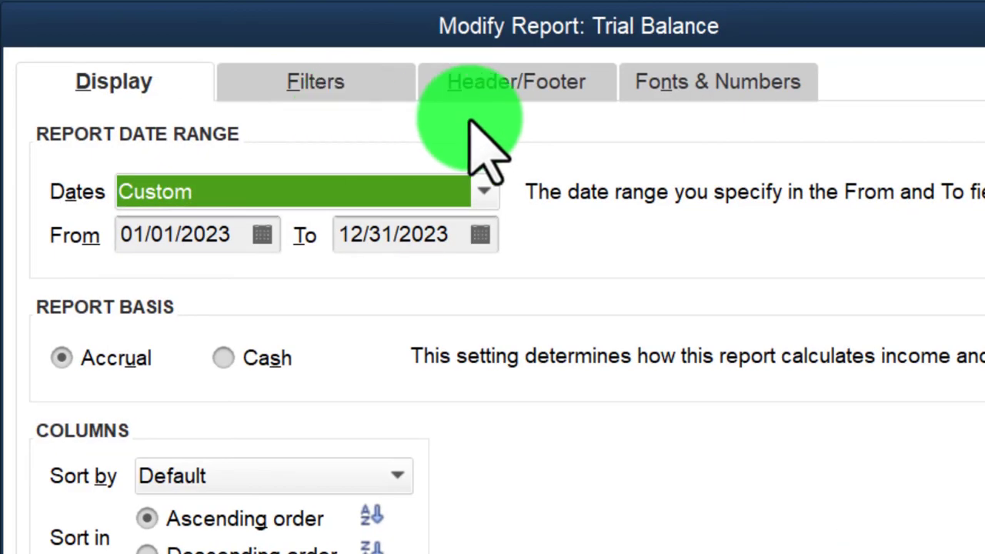
{"action": "left_click", "coordinate": [678, 108]}
{"action": "left_click", "coordinate": [570, 510]}
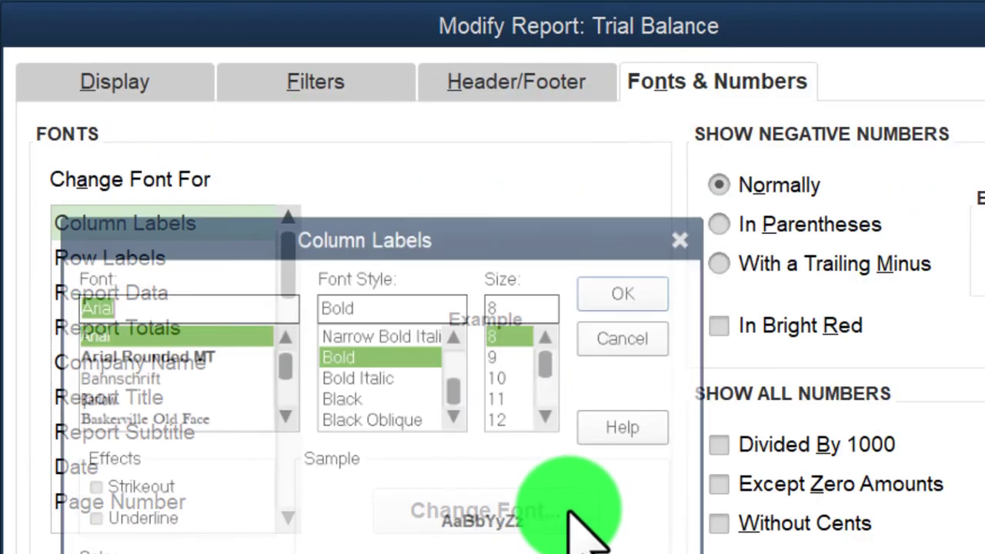
{"action": "left_click", "coordinate": [558, 416]}
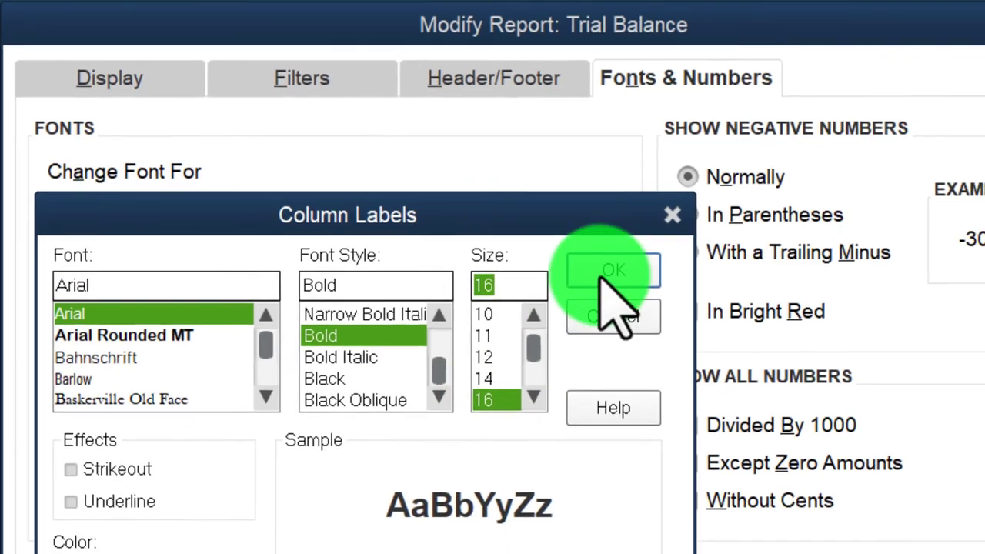
{"action": "left_click", "coordinate": [639, 286]}
{"action": "left_click", "coordinate": [964, 348]}
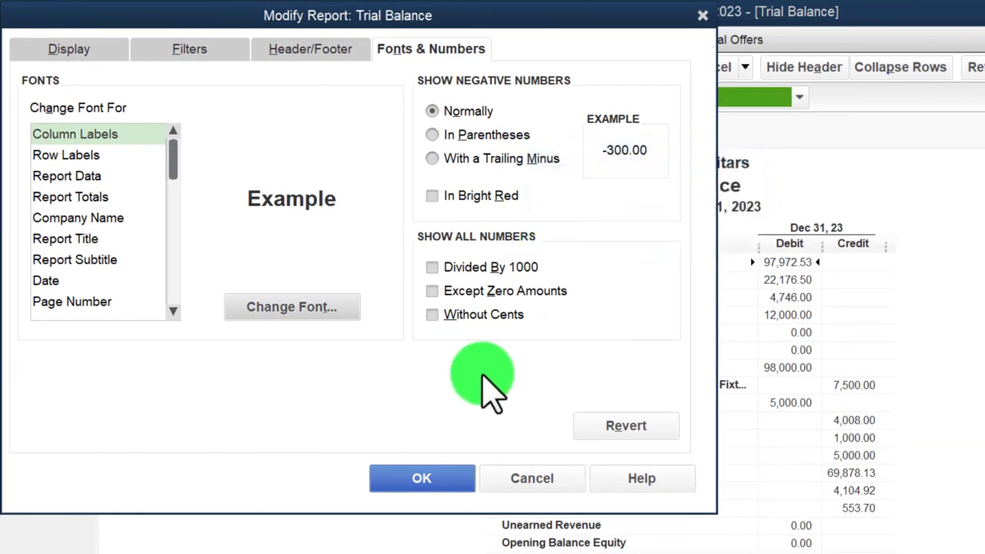
{"action": "left_click", "coordinate": [431, 478]}
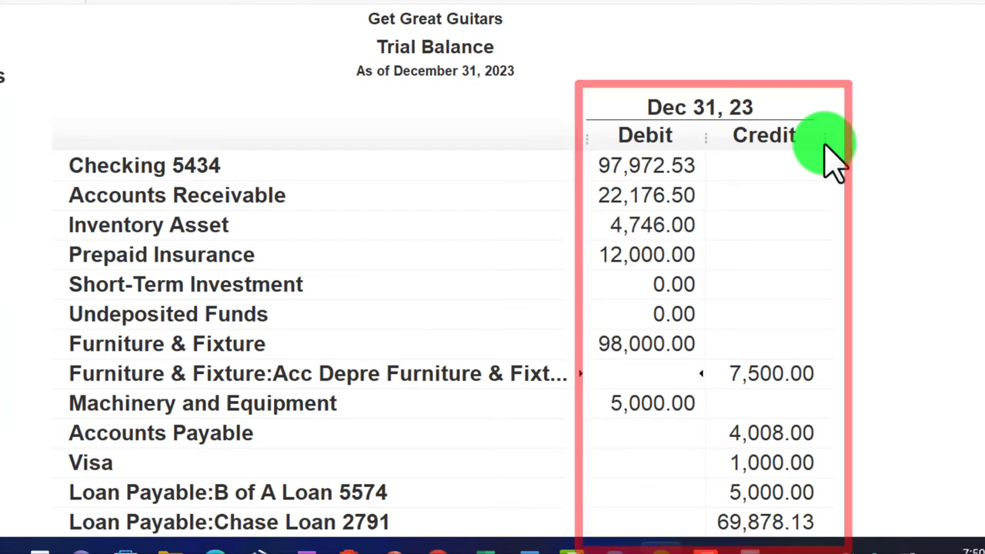
{"action": "scroll", "coordinate": [833, 162], "scroll_direction": "down", "scroll_amount": 2}
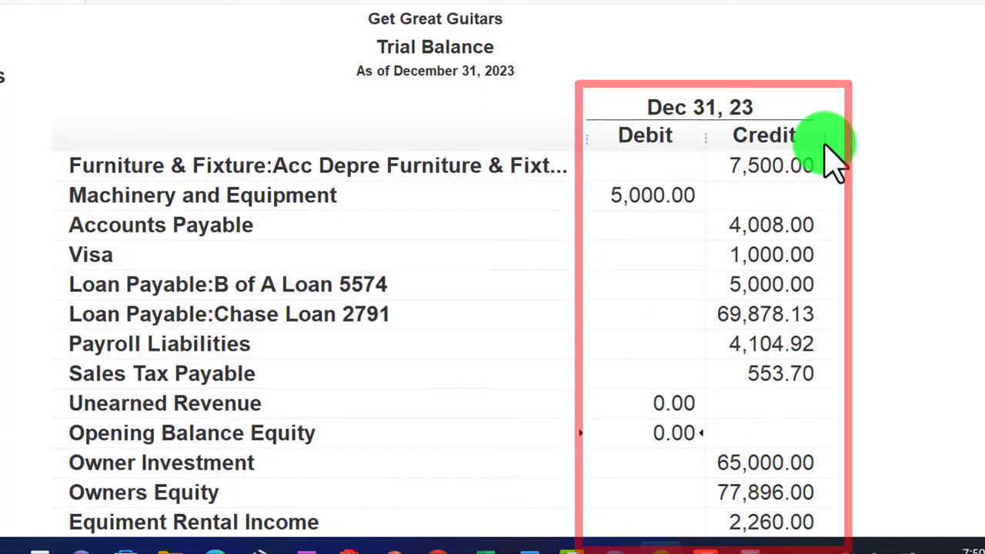
{"action": "scroll", "coordinate": [834, 161], "scroll_direction": "down", "scroll_amount": 2}
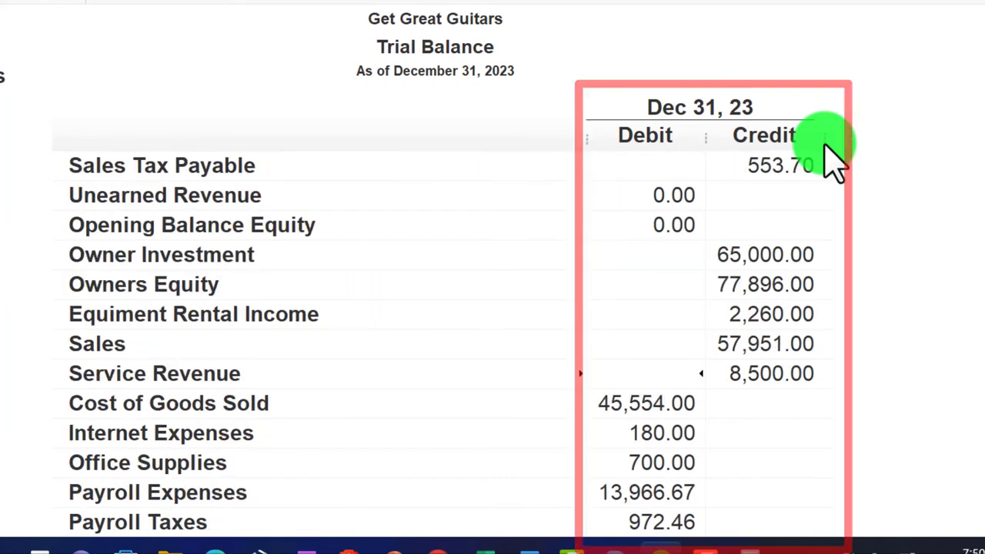
{"action": "scroll", "coordinate": [833, 162], "scroll_direction": "down", "scroll_amount": 2}
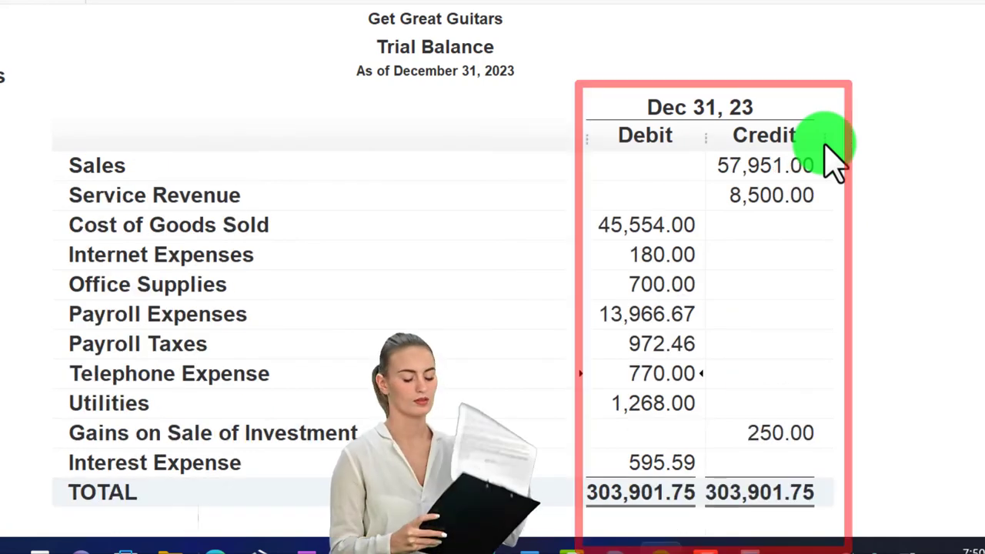